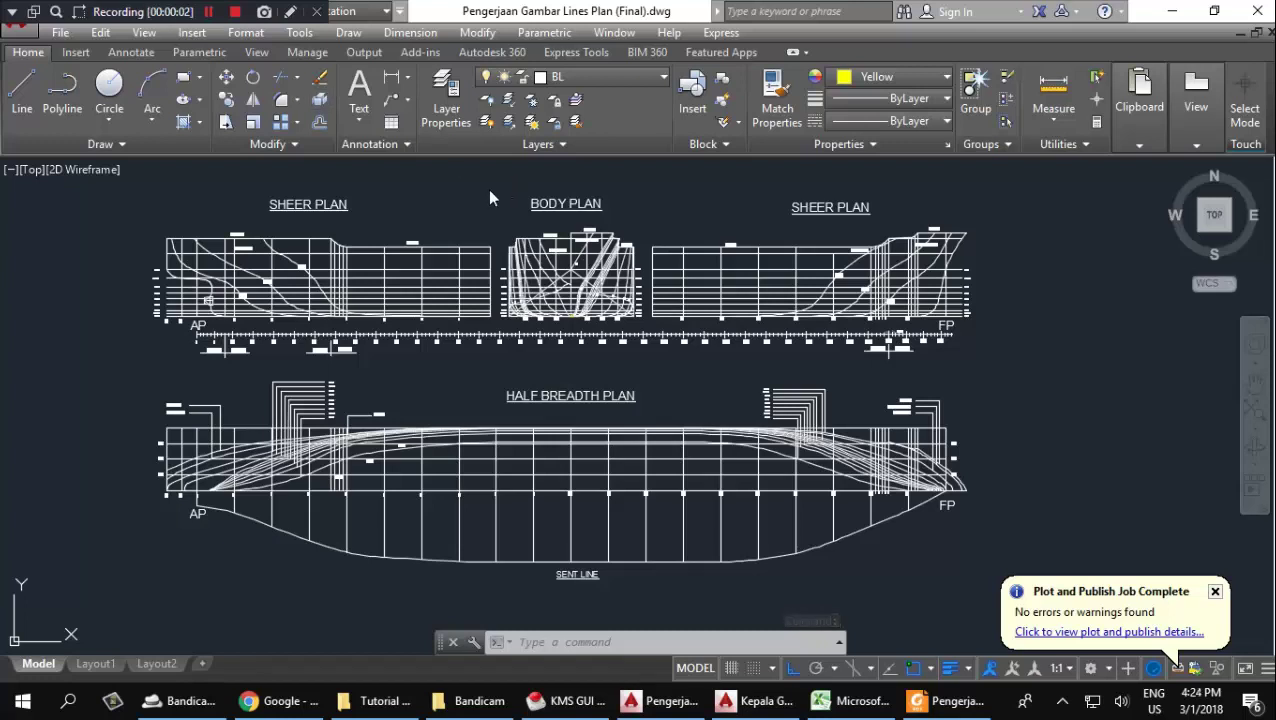
Bring up the plotted lines-plan PDF and scroll through the sheet.
middle_click_drag(467, 199, 466, 201)
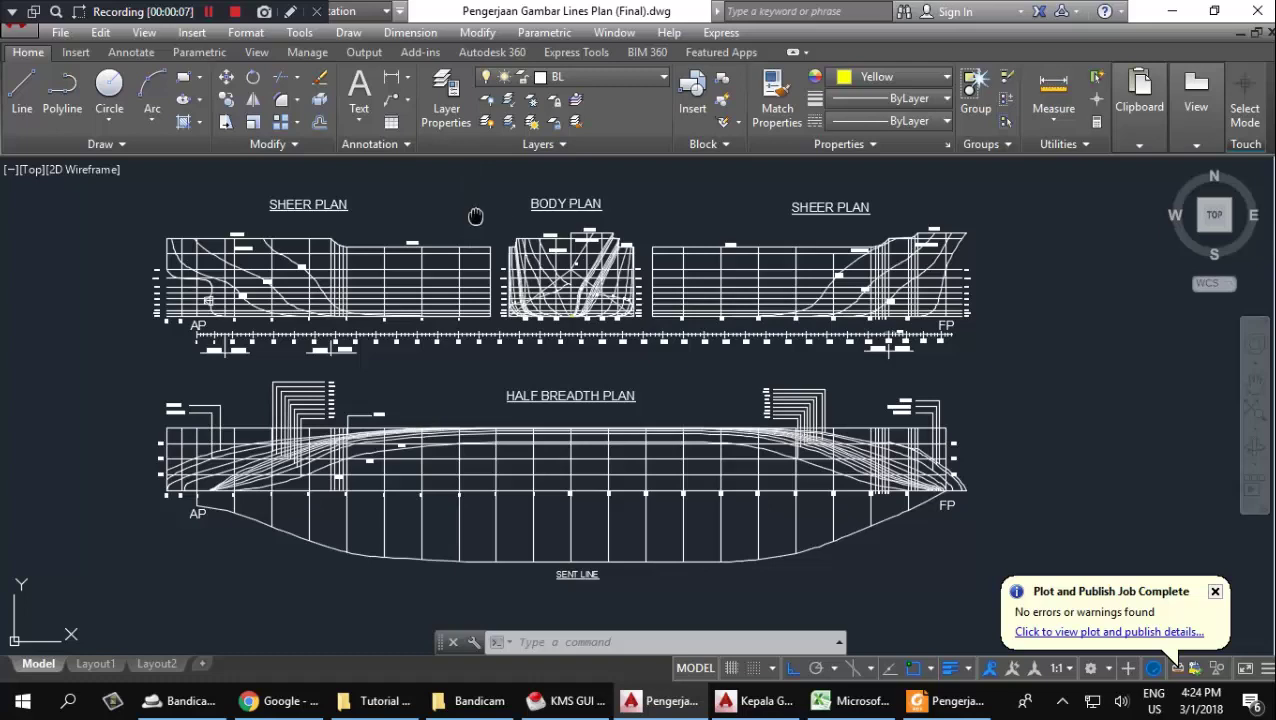
middle_click_drag(475, 216, 489, 226)
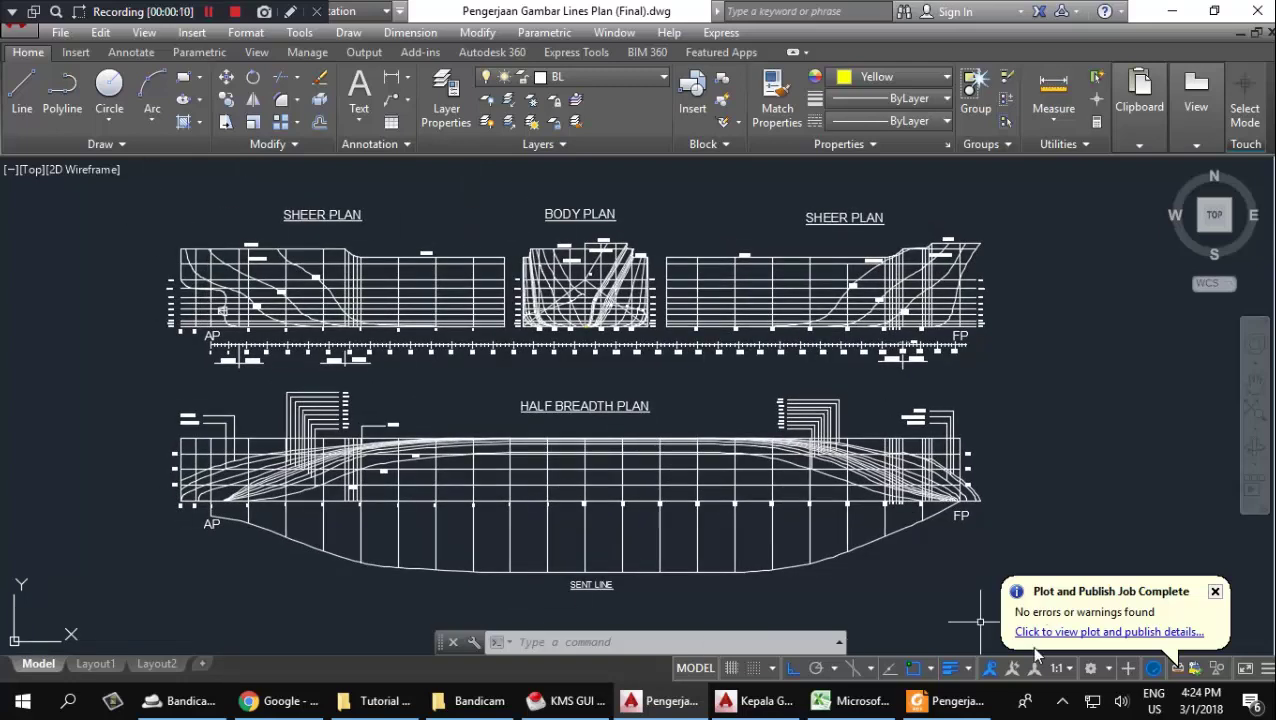
left_click(945, 700)
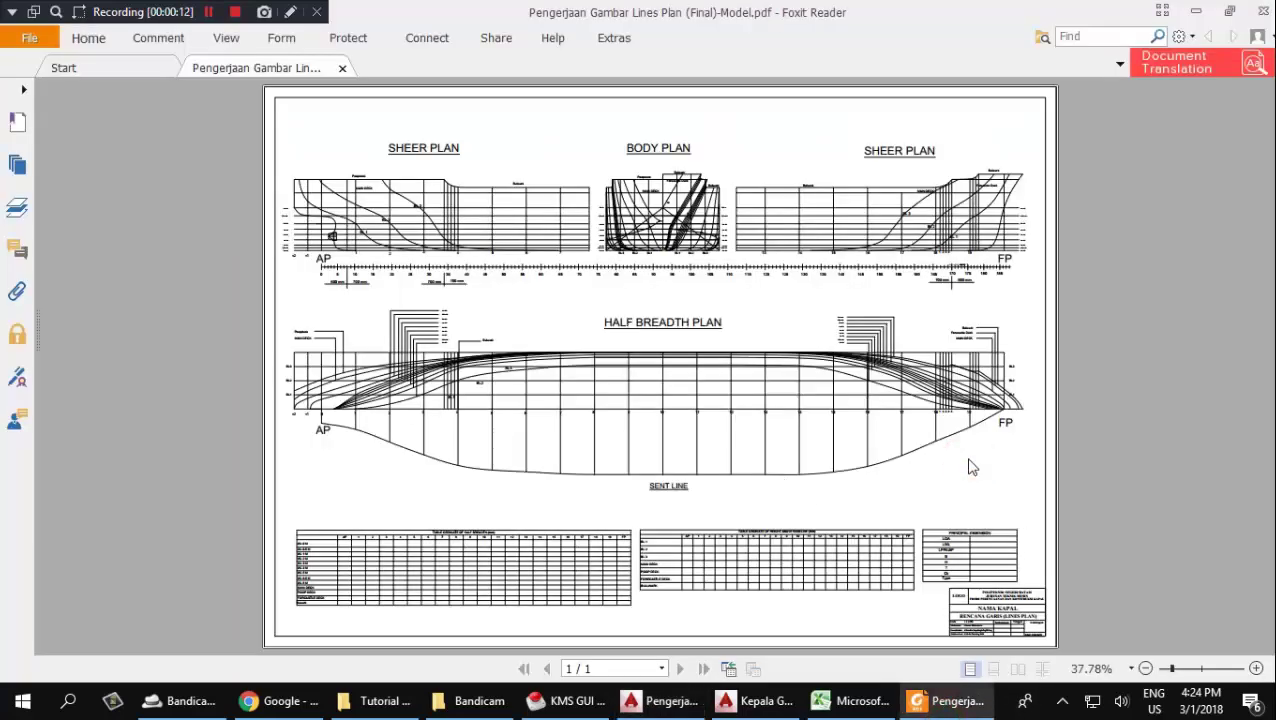
left_click(1001, 510)
scroll(991, 640, "up", 1, "ctrl")
scroll(994, 640, "up", 2, "ctrl")
left_click(1003, 645)
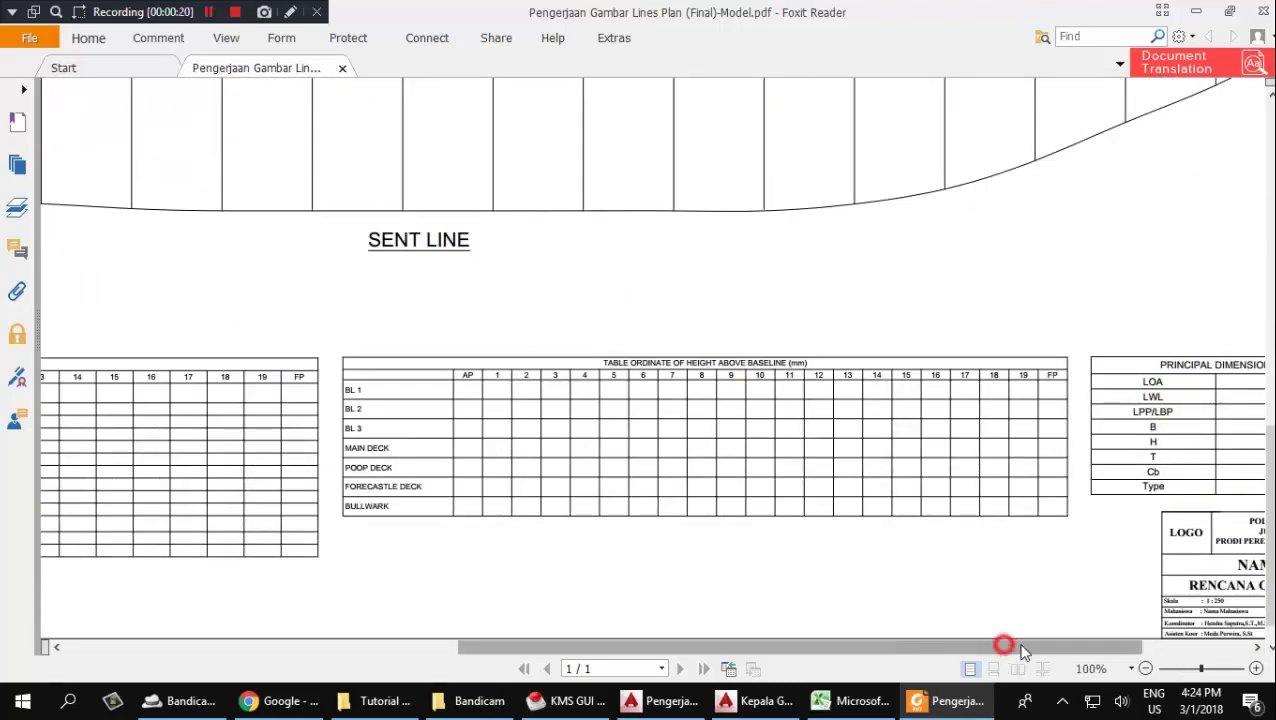
left_click_drag(1022, 651, 1188, 577)
scroll(1130, 594, "up", 3, "ctrl")
scroll(1100, 591, "up", 2, "ctrl")
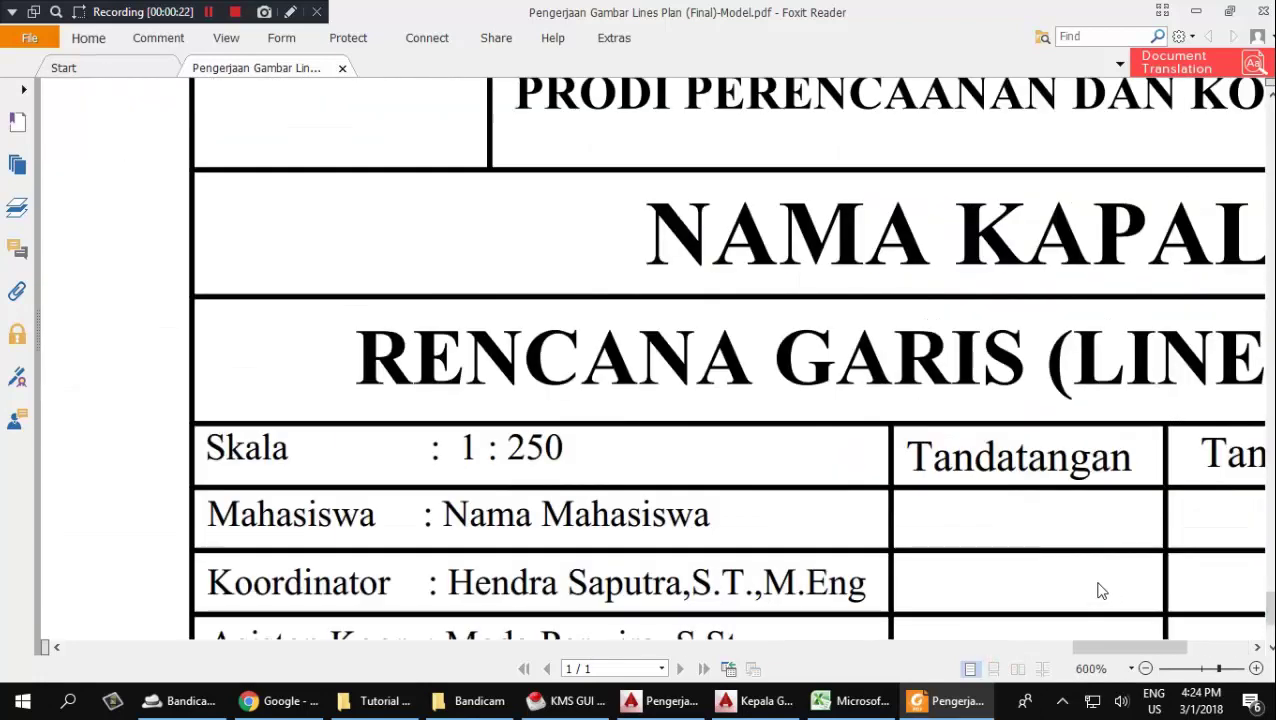
left_click(768, 471)
Highlight the 1 : 250 scale value in the PDF title block, then scroll down the page.
left_click(466, 448)
left_click_drag(466, 448, 578, 447)
left_click(607, 448)
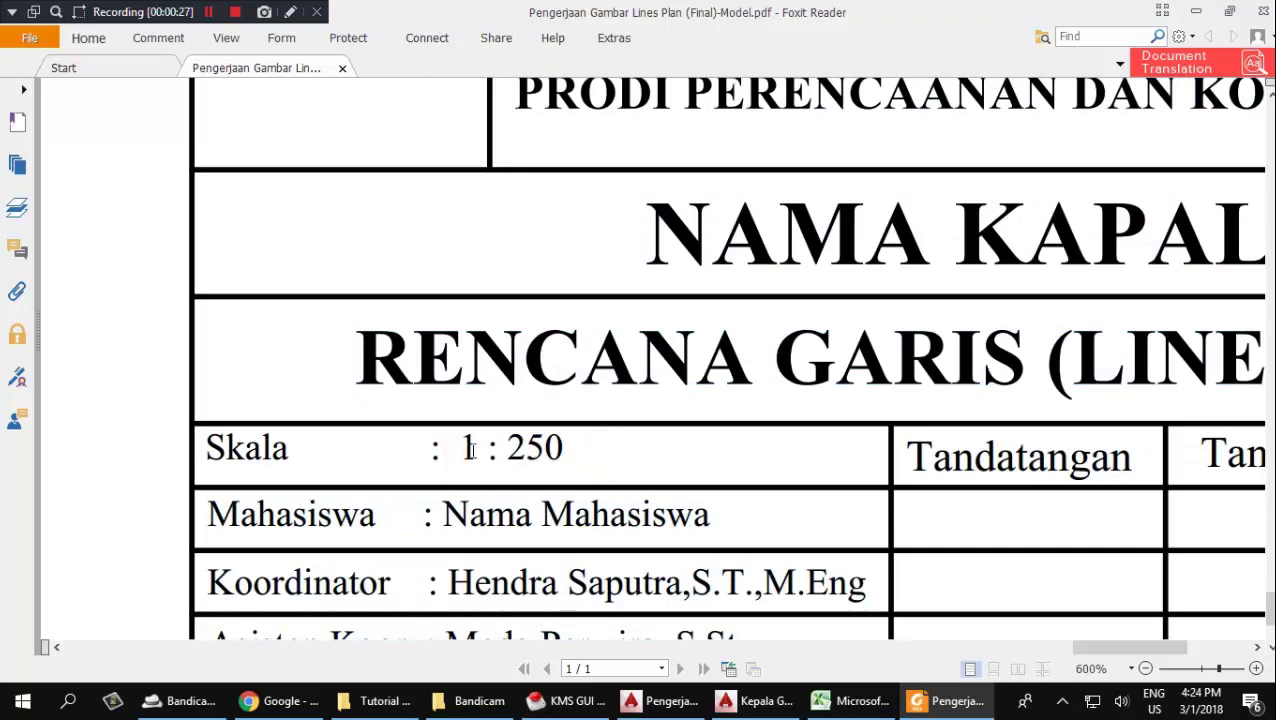
left_click_drag(460, 448, 590, 447)
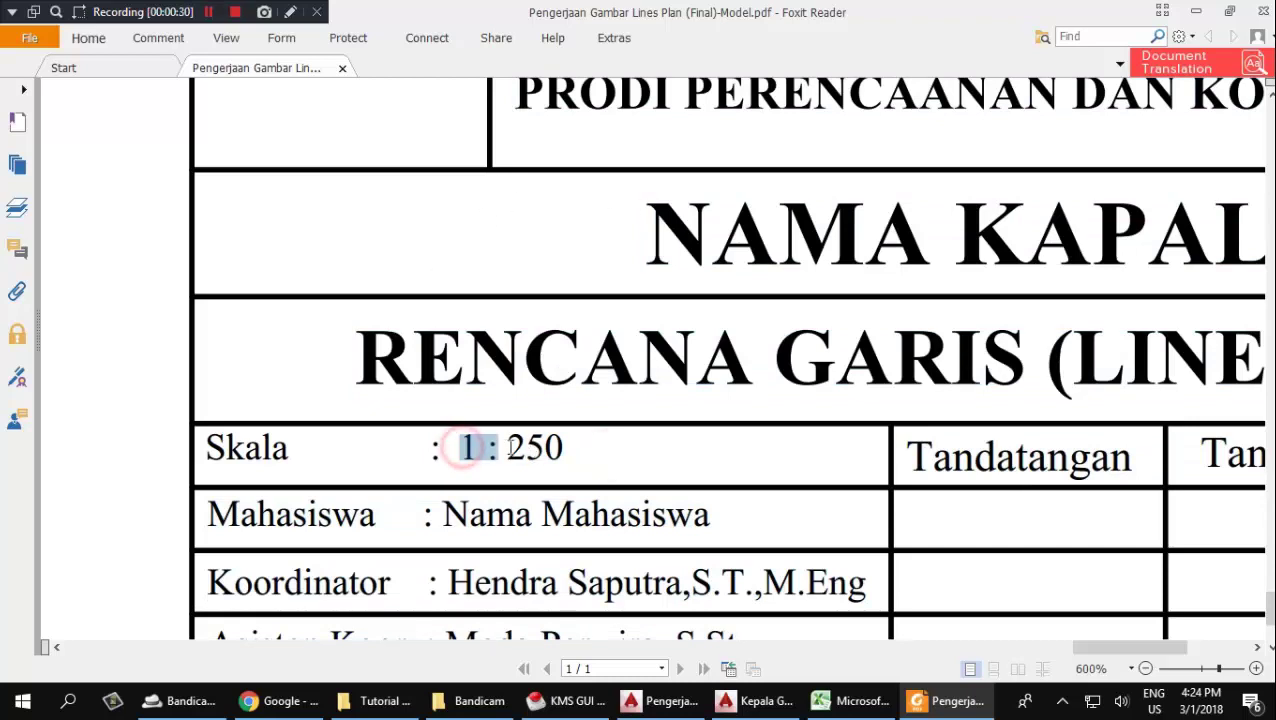
left_click(620, 456)
scroll(620, 456, "down", 3, "ctrl")
scroll(620, 456, "down", 2, "ctrl")
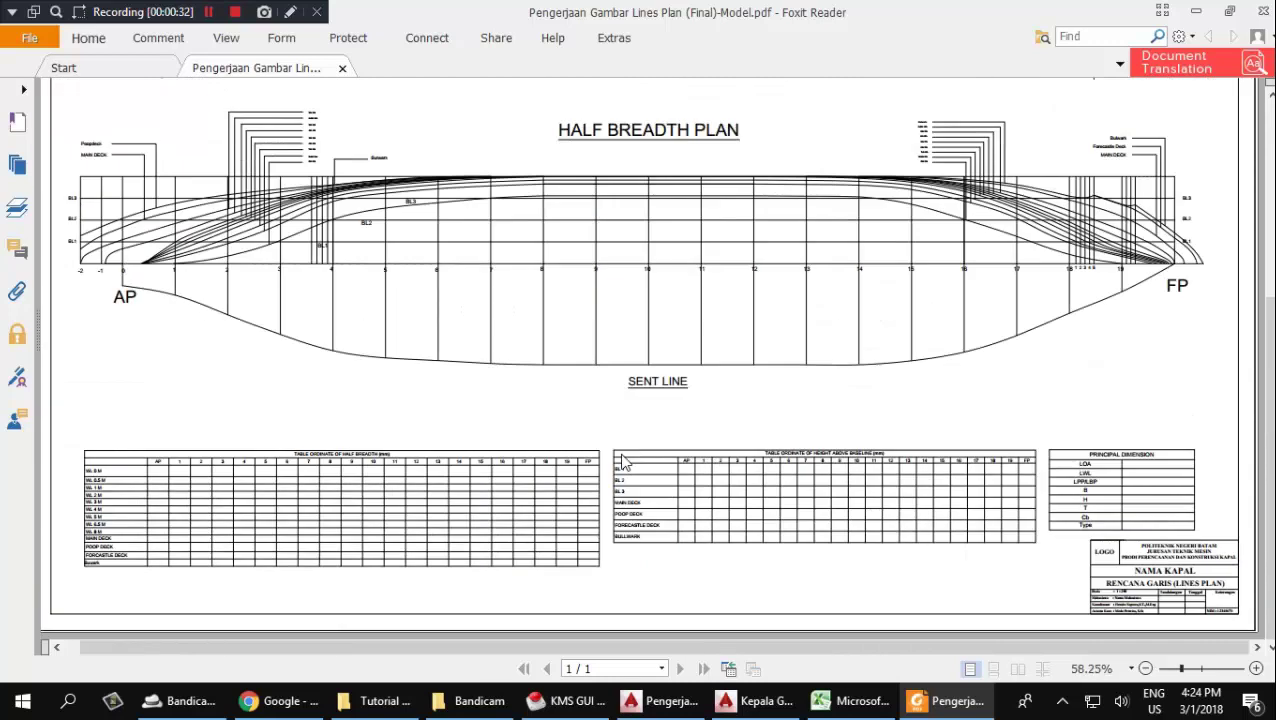
scroll(620, 456, "down", 1, "ctrl")
scroll(697, 368, "down", 1, "ctrl")
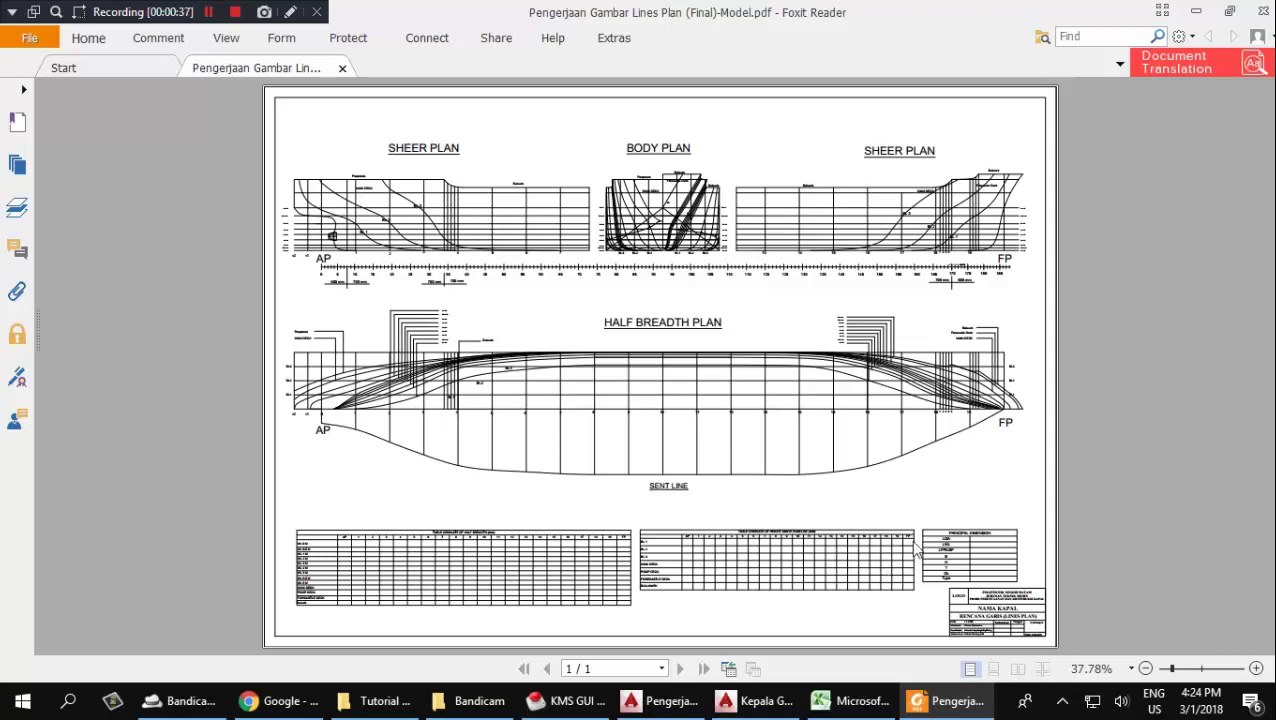
left_click(963, 485)
Return to the lines plan drawing in AutoCAD and nudge the view.
left_click(660, 700)
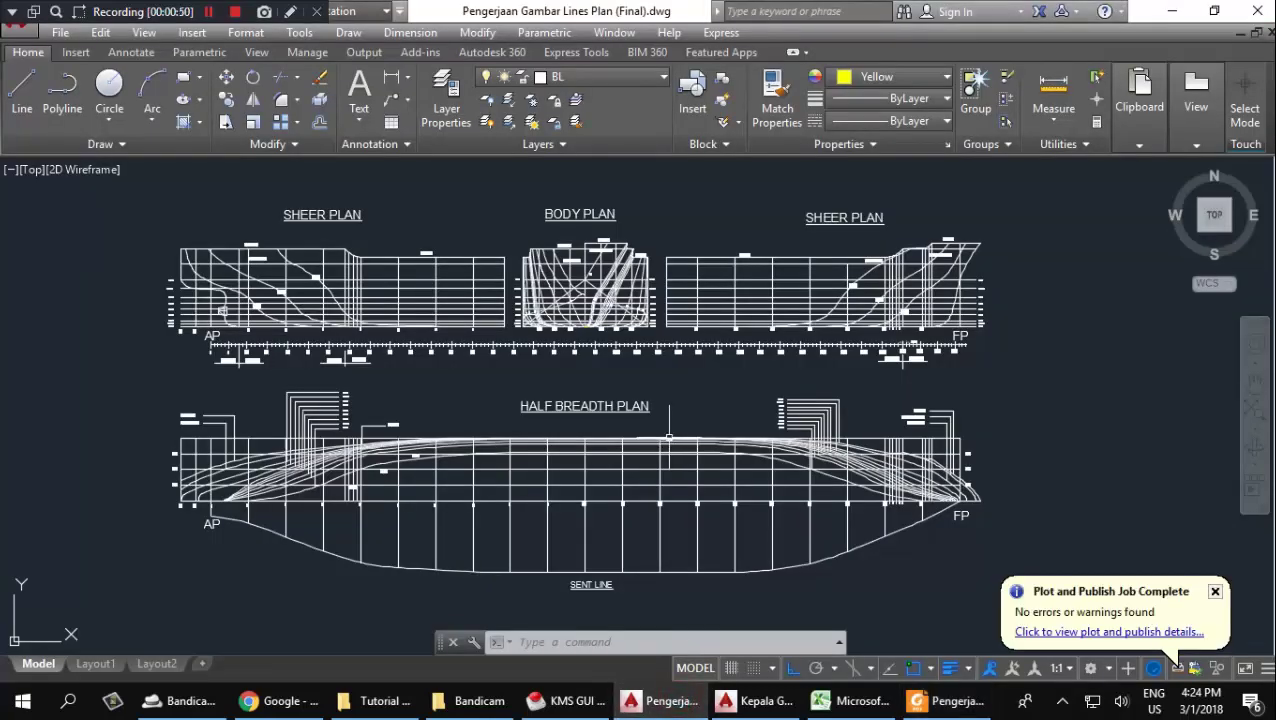
scroll(711, 410, "down", 1)
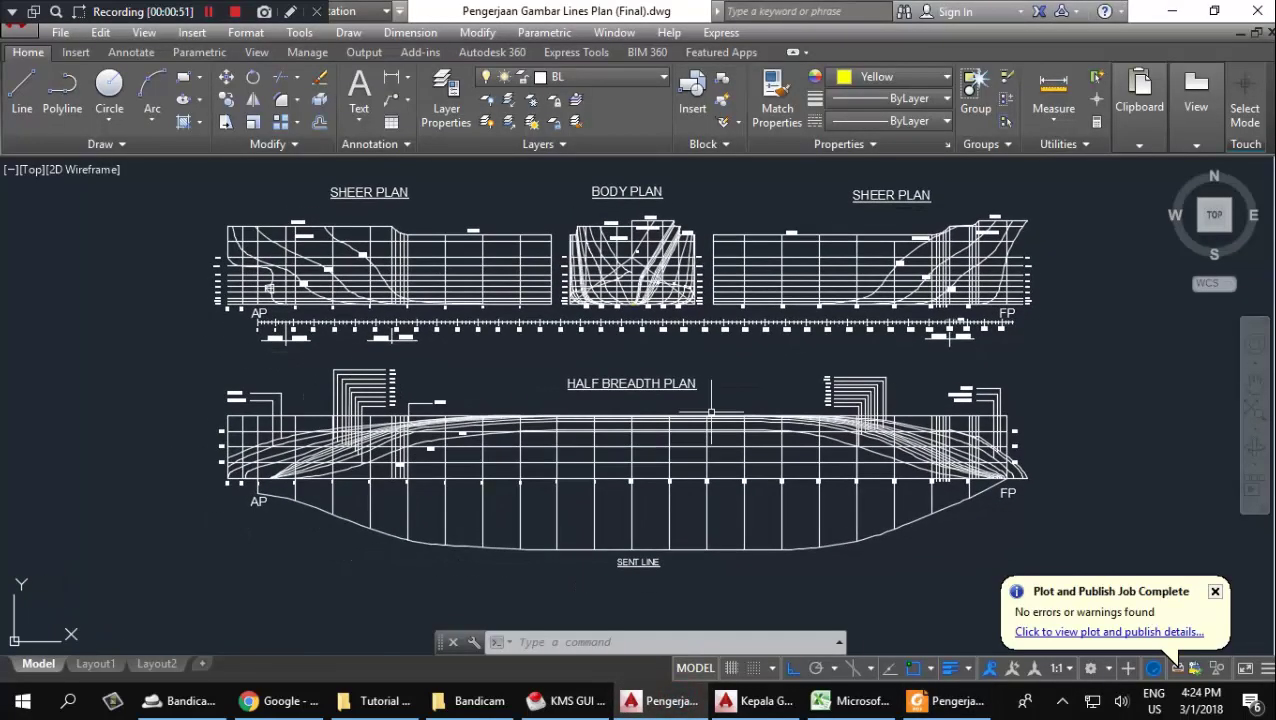
middle_click_drag(711, 410, 692, 407)
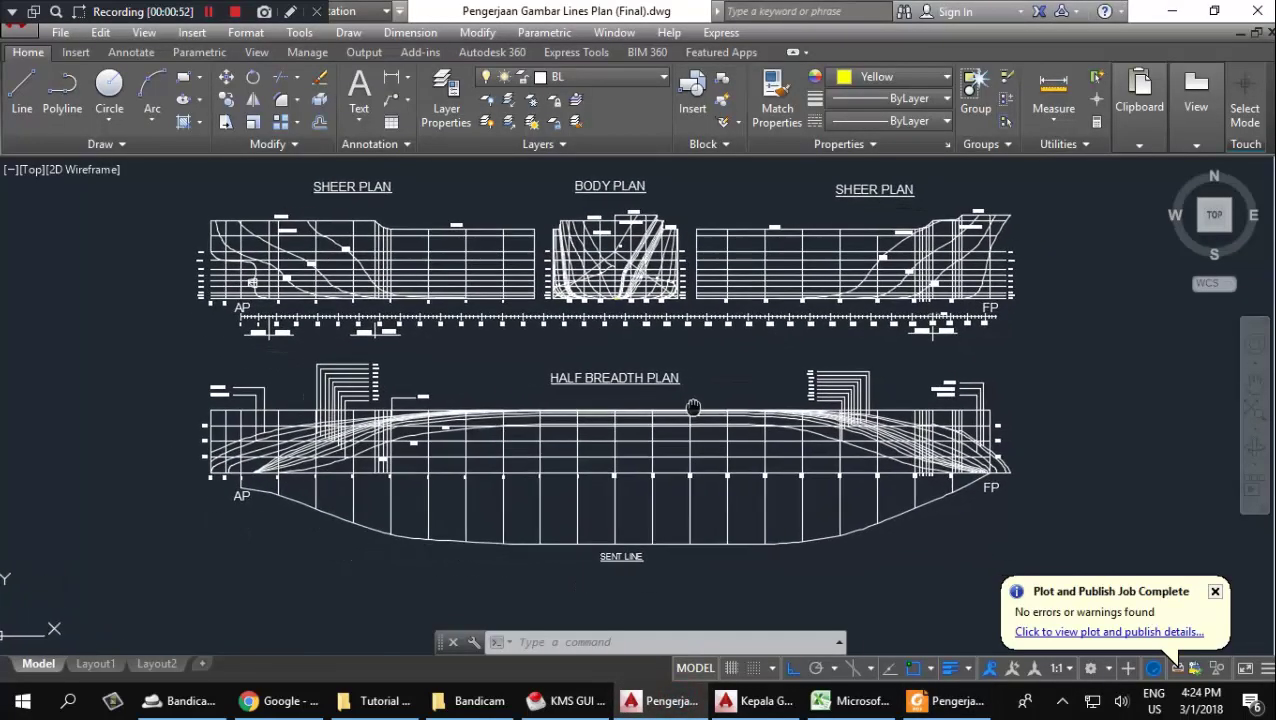
In the calculation workbook, select the scratch values in column F beside the 1:250 note.
left_click(855, 700)
left_click(505, 526)
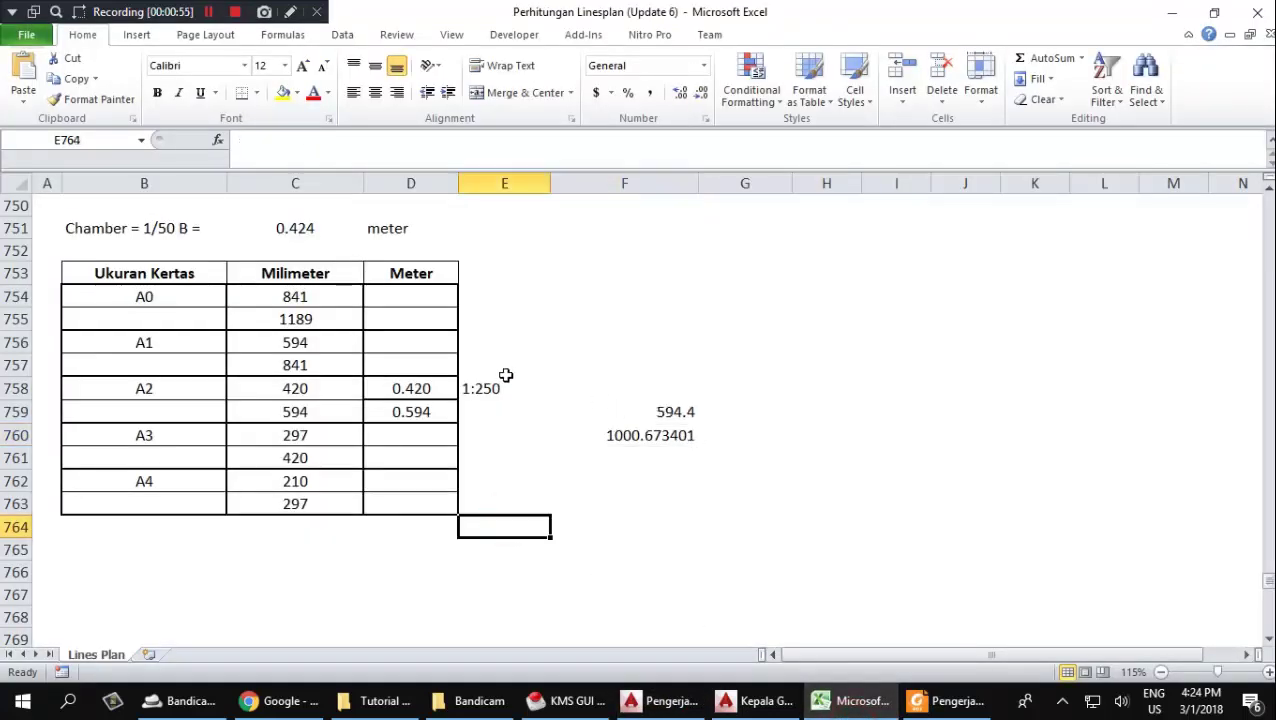
left_click_drag(478, 390, 709, 445)
left_click_drag(672, 390, 676, 432)
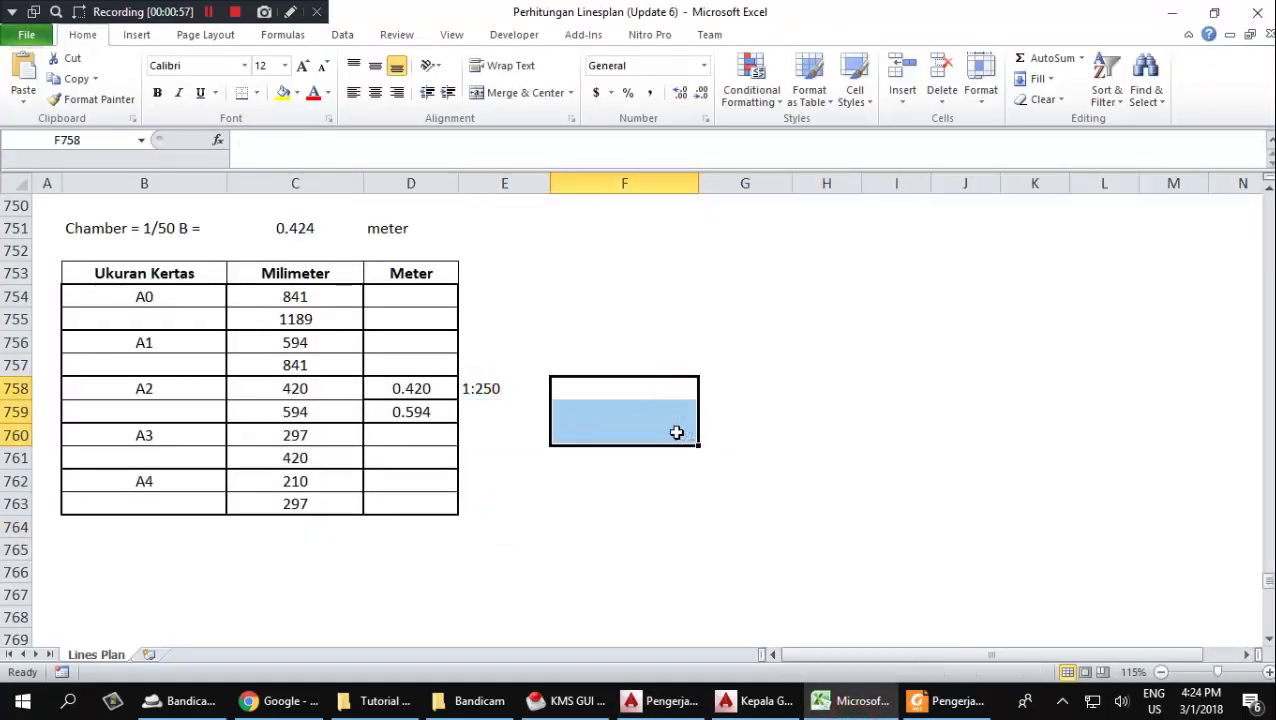
left_click(452, 410)
Mark the A0, A1 and A2 paper sizes and the Milimeter column values.
left_click(139, 294)
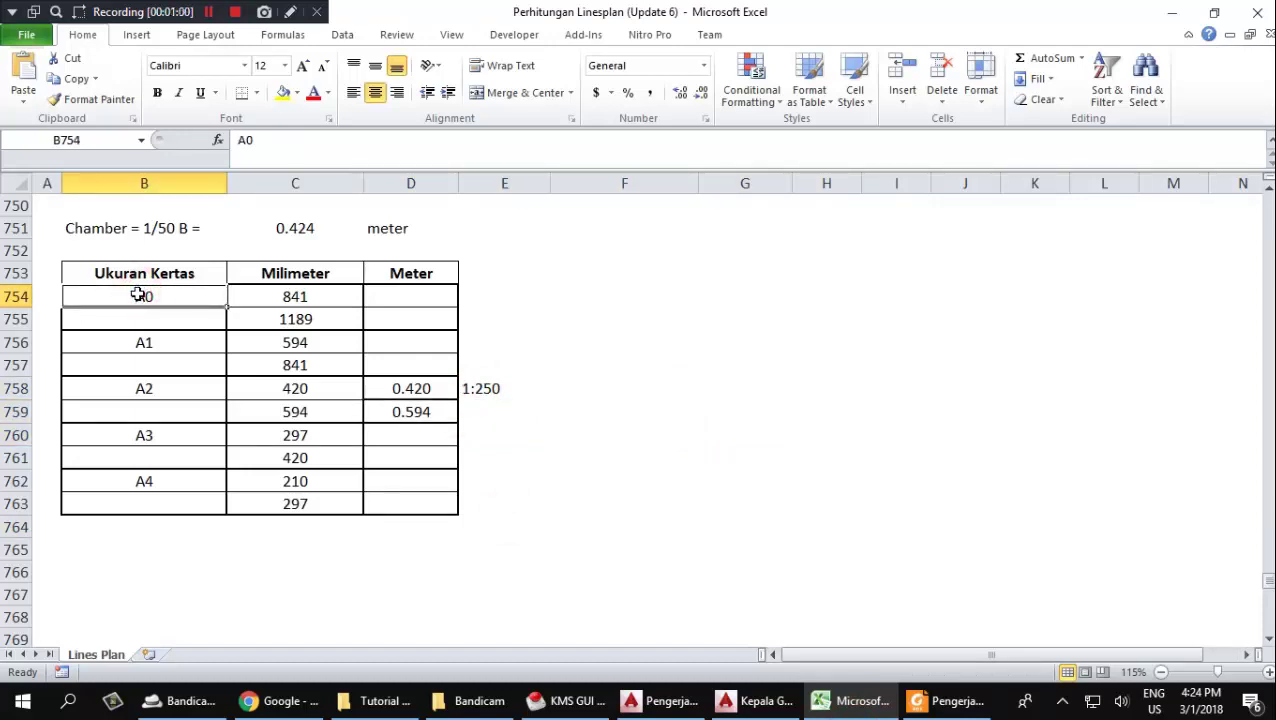
left_click_drag(192, 303, 292, 320)
left_click_drag(157, 348, 273, 365)
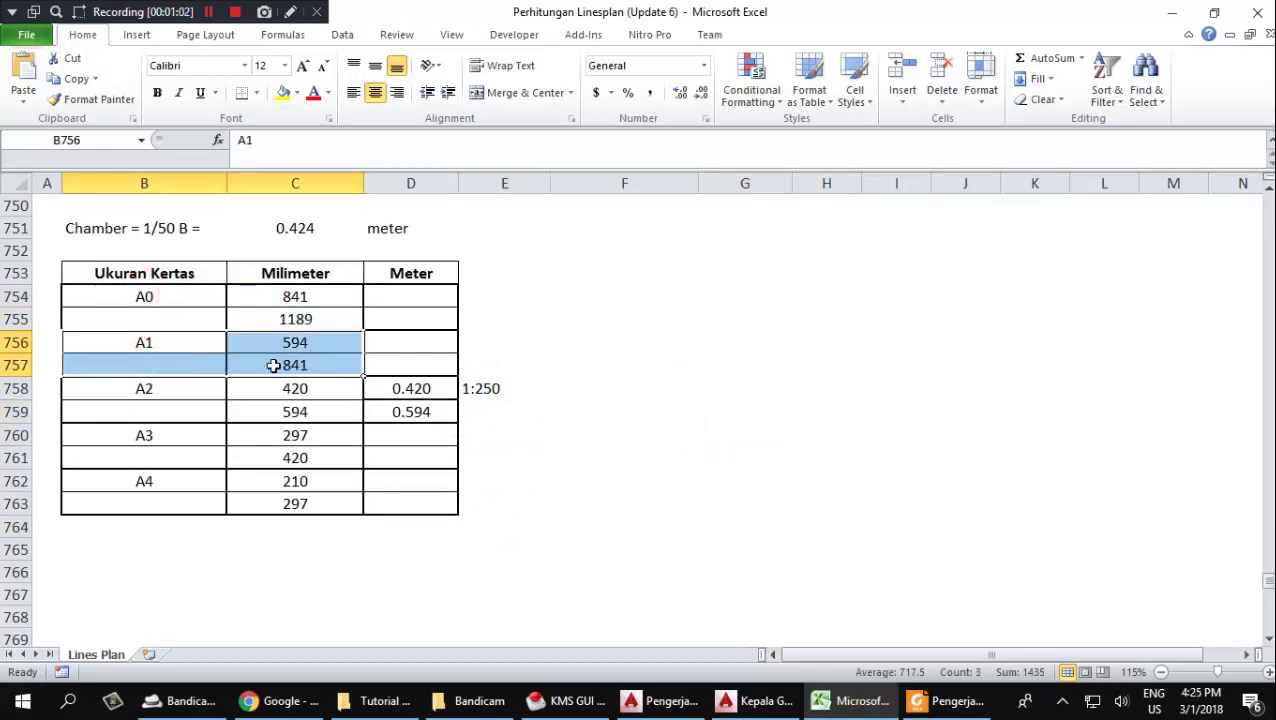
left_click_drag(166, 390, 285, 408)
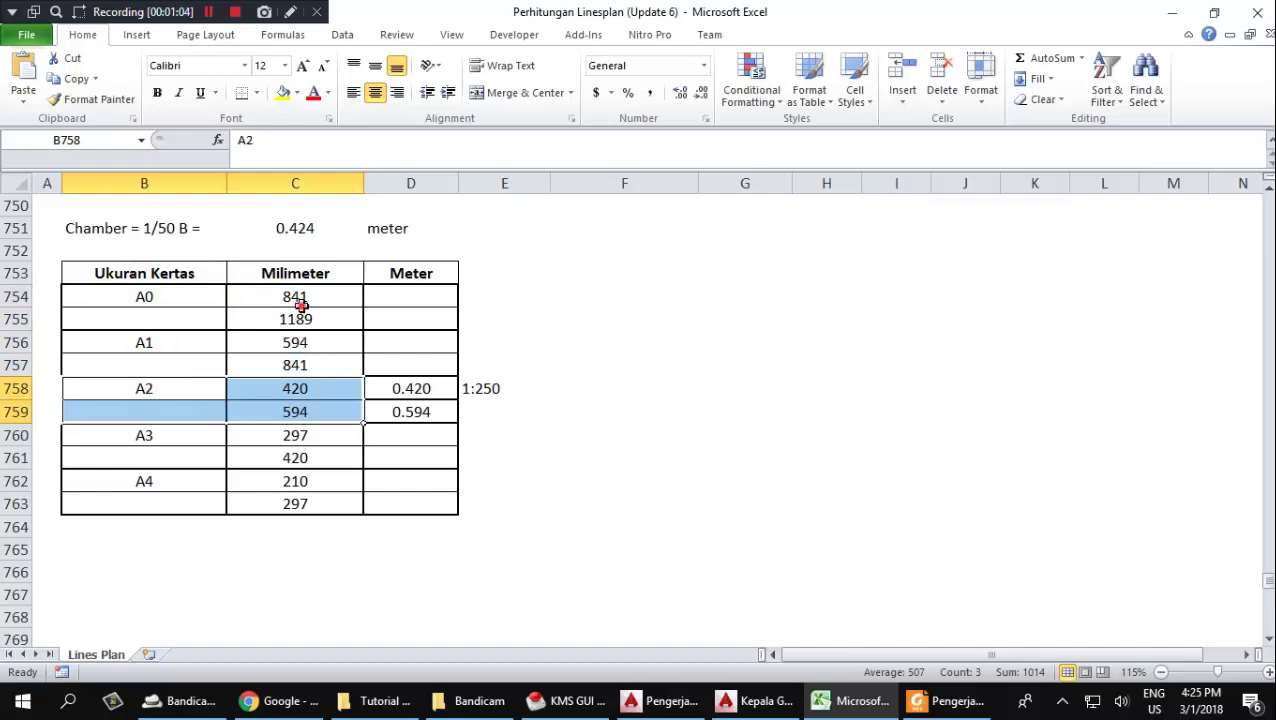
left_click_drag(301, 305, 300, 505)
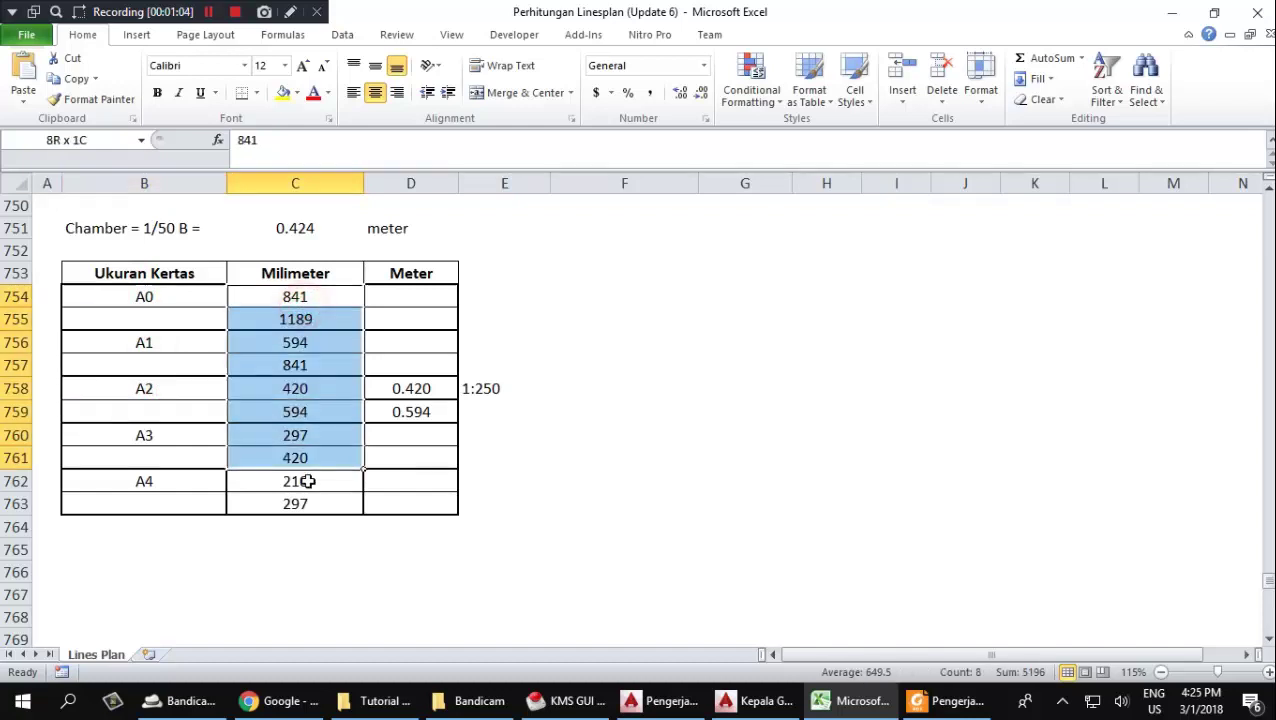
left_click(511, 473)
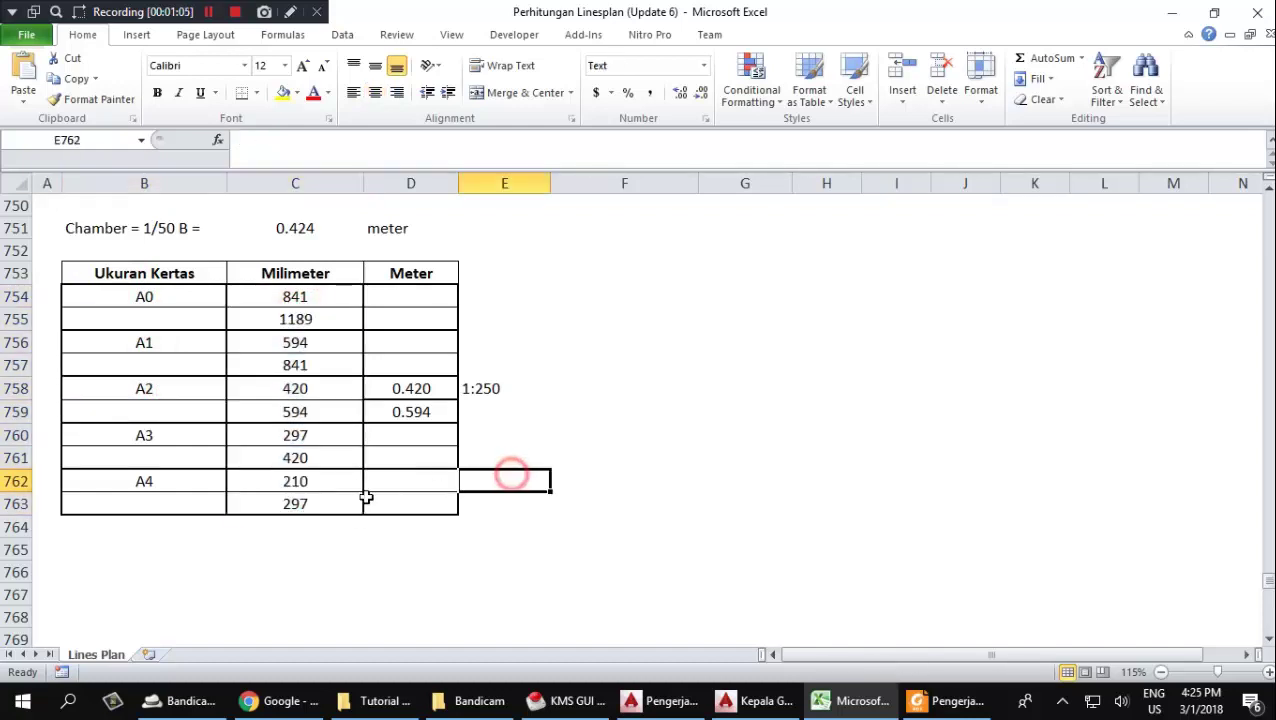
Check the A2 paper size's millimetre dimensions, 420 by 594.
left_click(145, 389)
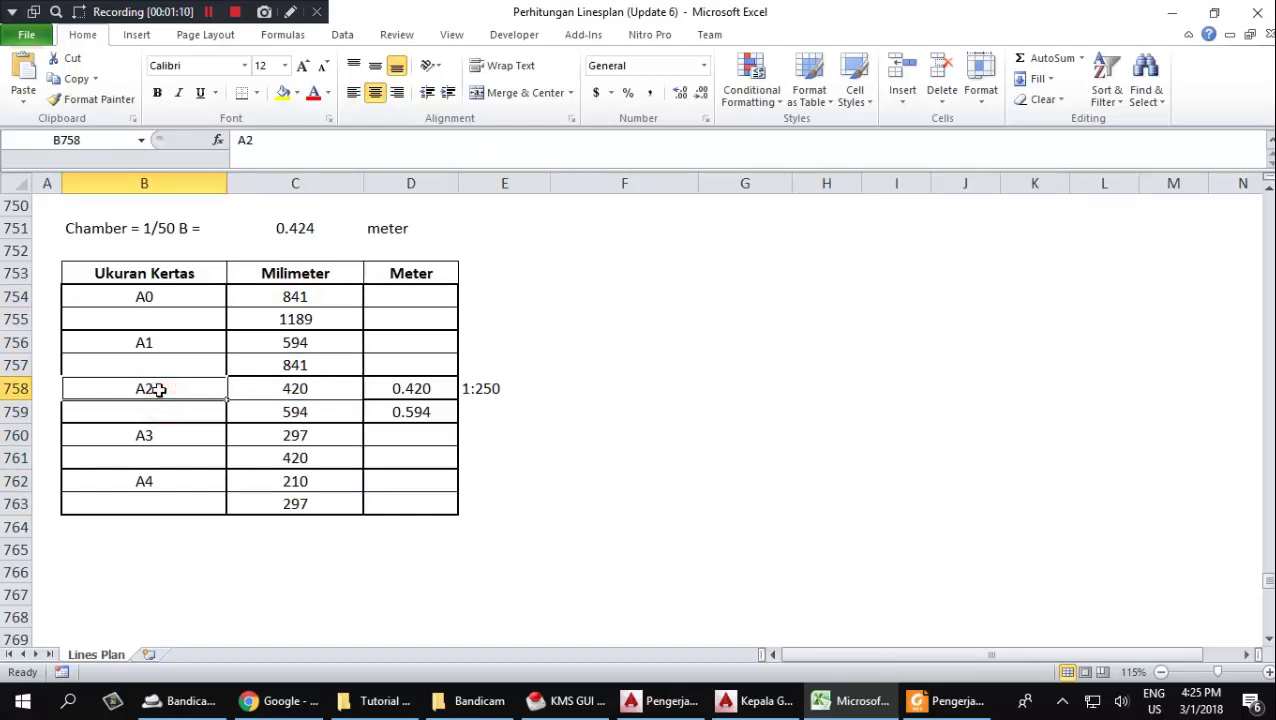
left_click(229, 476)
left_click(183, 395)
left_click(268, 390)
left_click(296, 266)
left_click(270, 390)
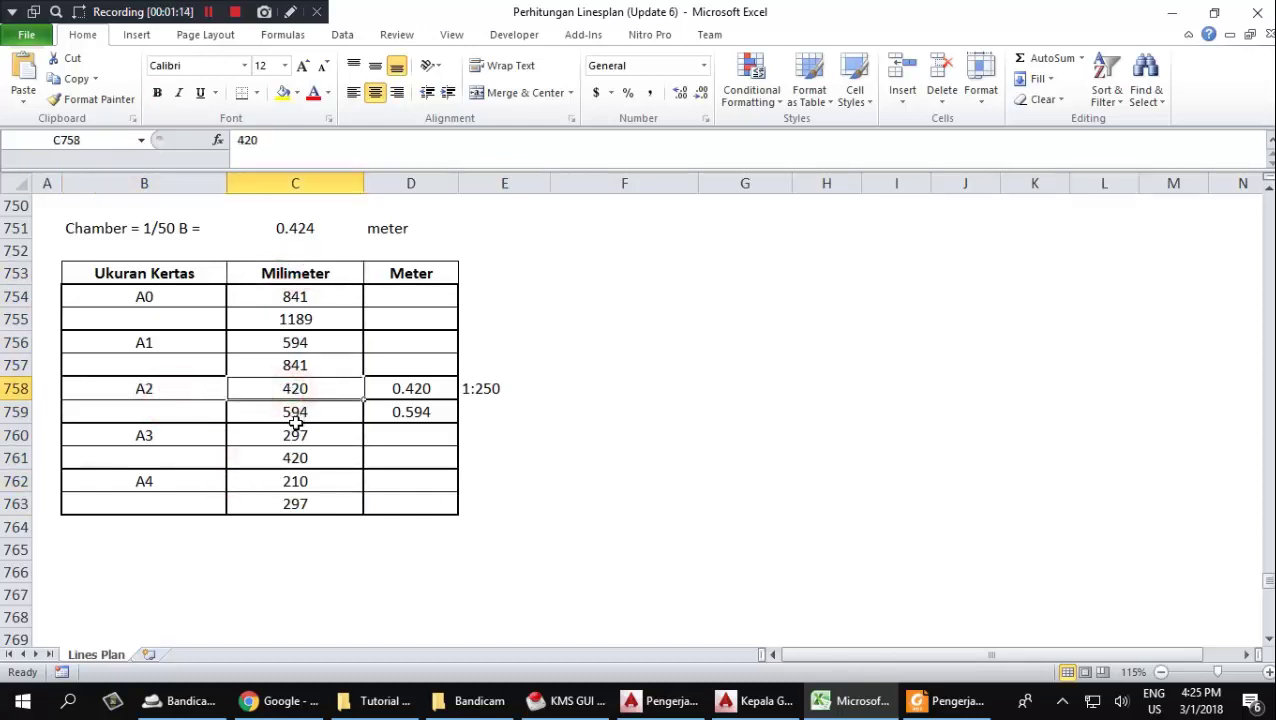
left_click(296, 410)
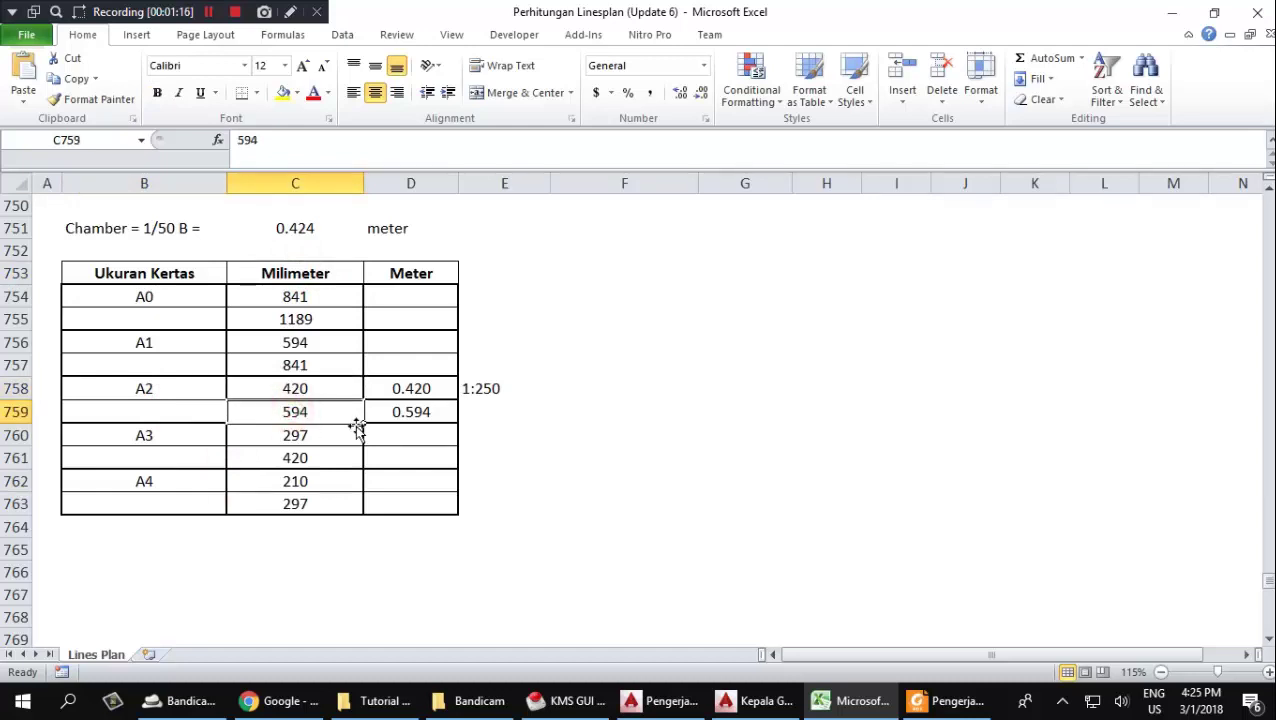
left_click_drag(314, 389, 314, 413)
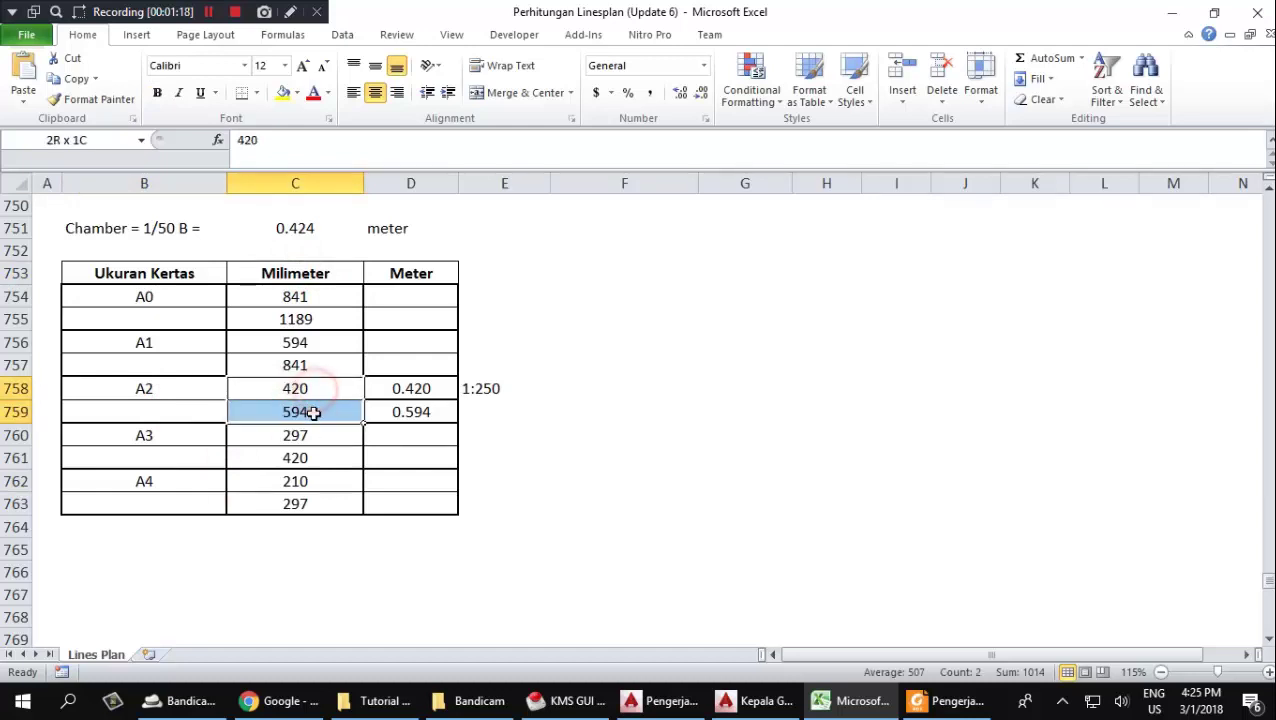
left_click(314, 413)
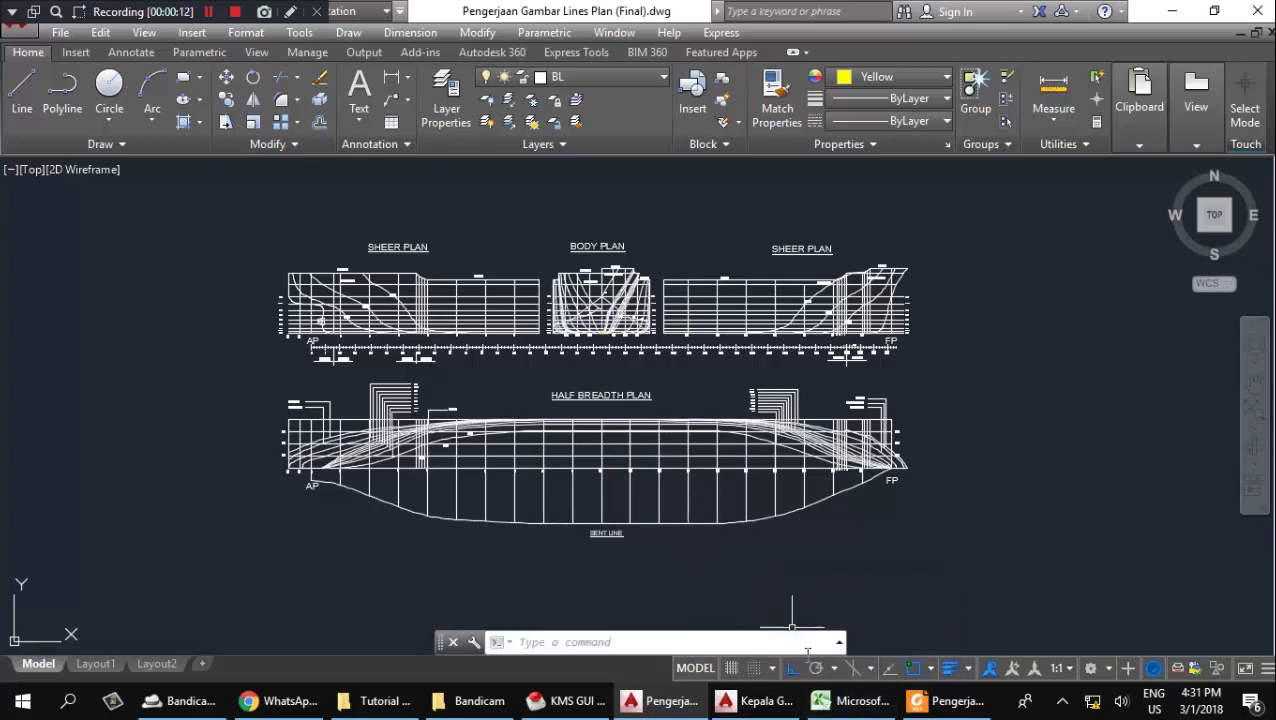
Select the A2 metre values 0.420 and 0.594 in the workbook, then minimize Excel.
left_click(850, 704)
left_click(350, 457)
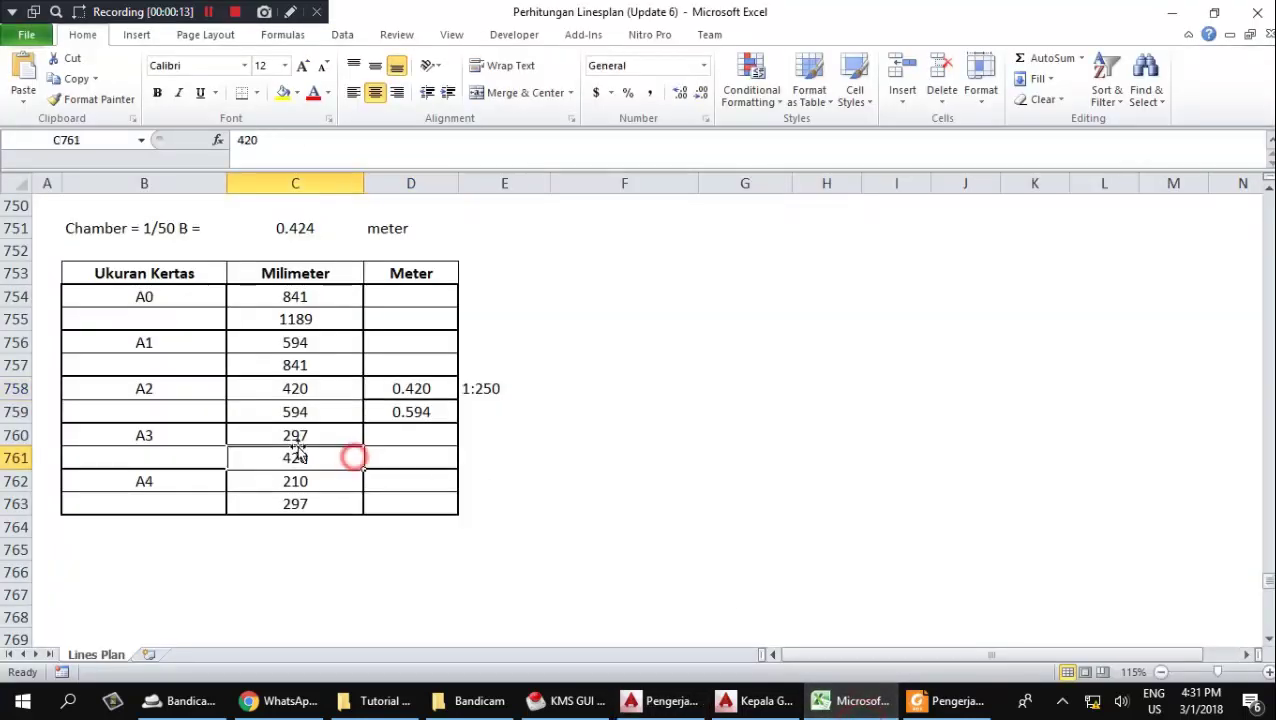
left_click(177, 383)
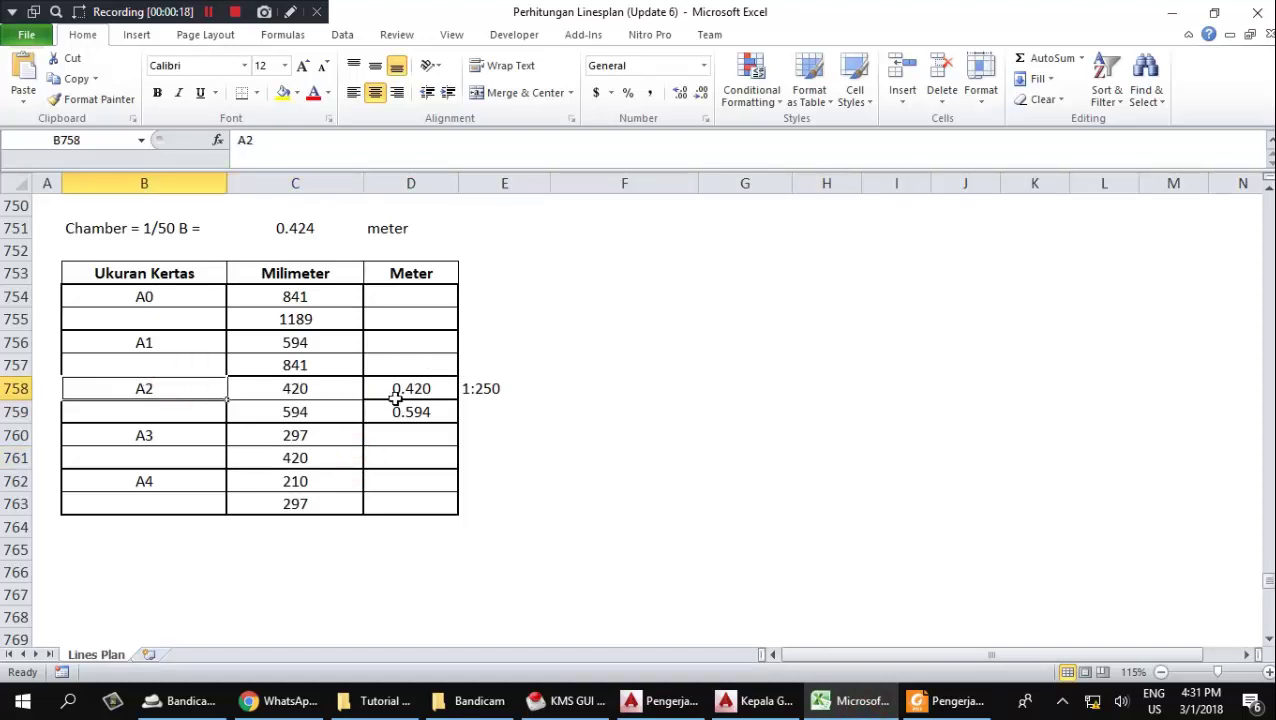
left_click_drag(428, 389, 421, 412)
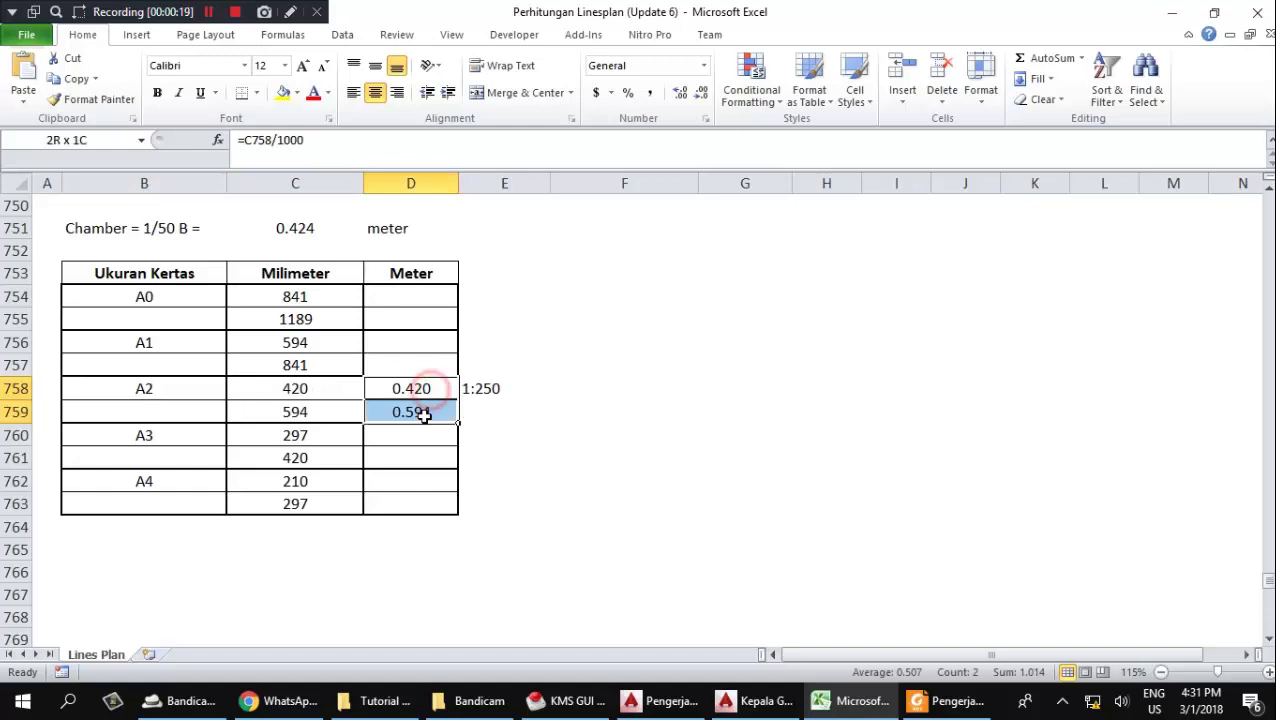
left_click(174, 393)
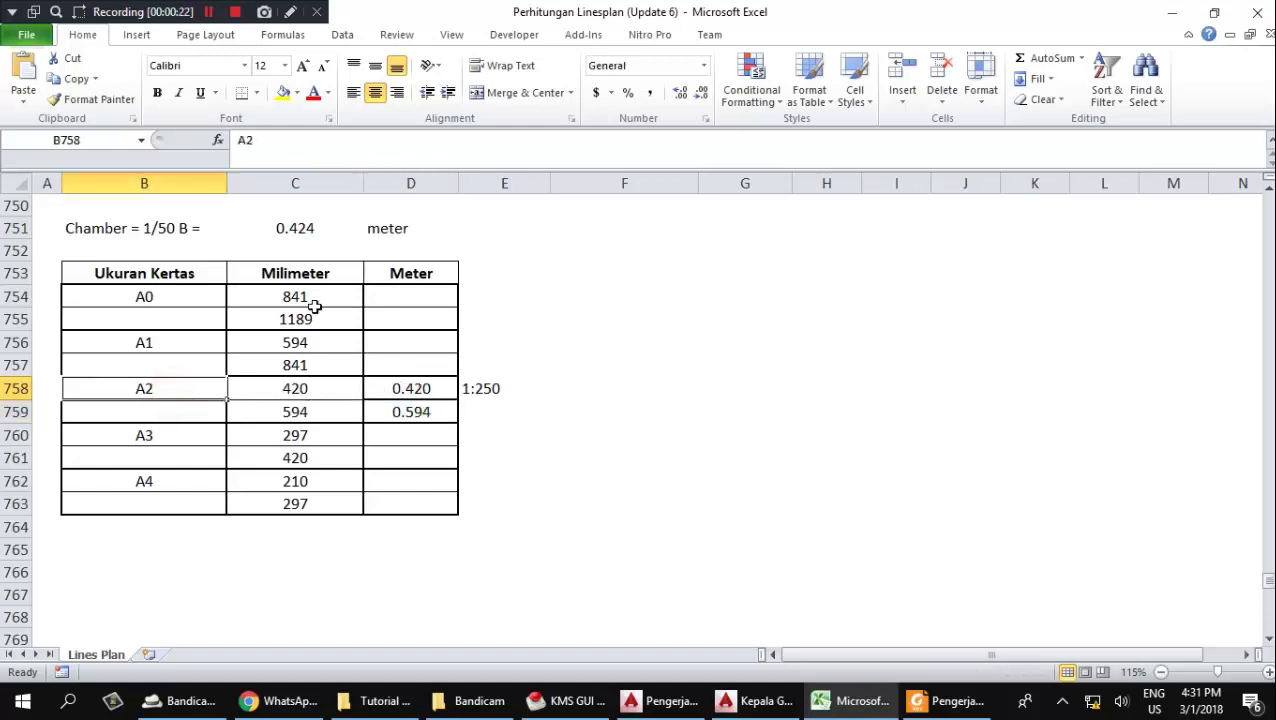
left_click(299, 273)
left_click_drag(413, 392, 416, 418)
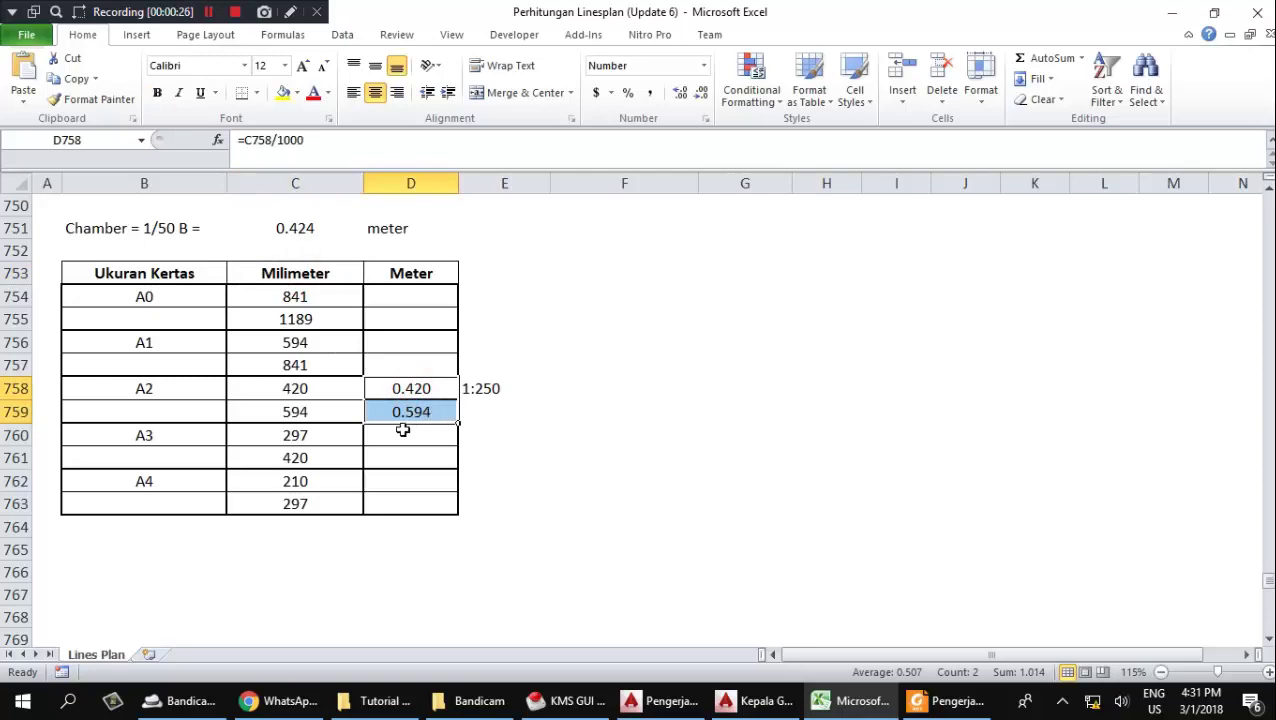
left_click(1171, 12)
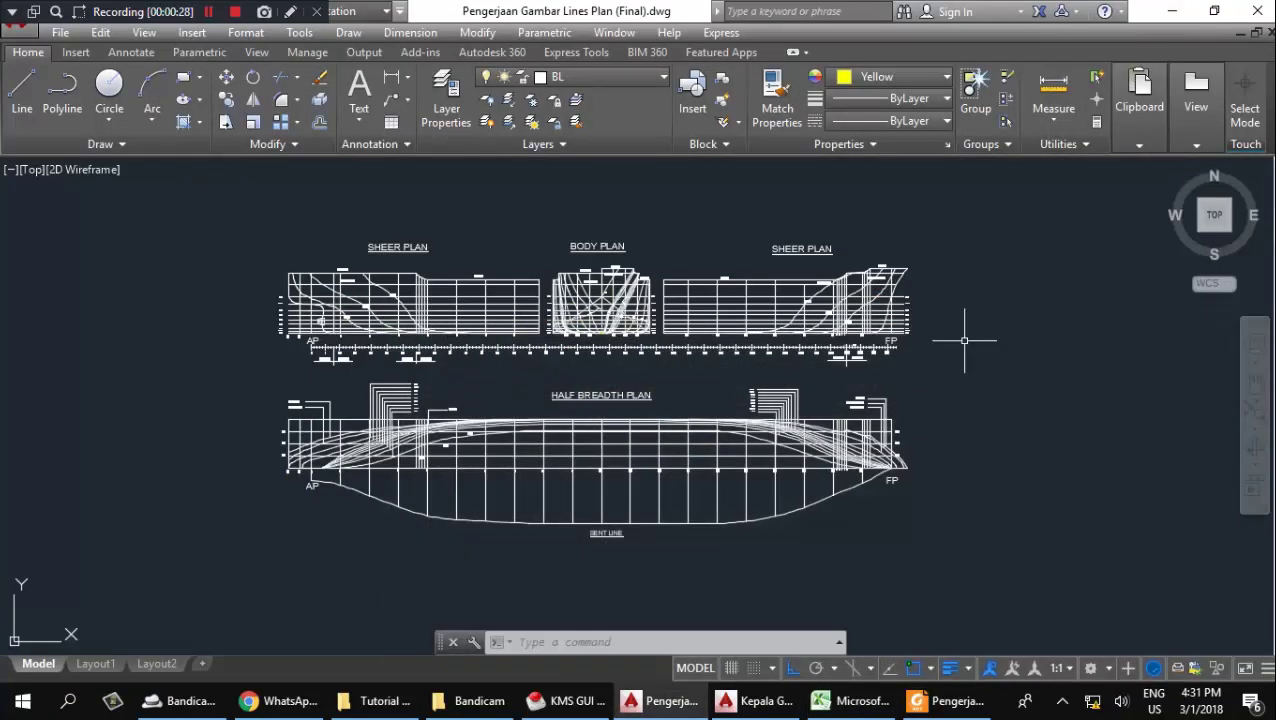
Start a linear dimension (DIMLINEAR) with its first point at the aft end AP.
left_click(966, 342)
left_click(987, 367)
scroll(358, 302, "up", 2)
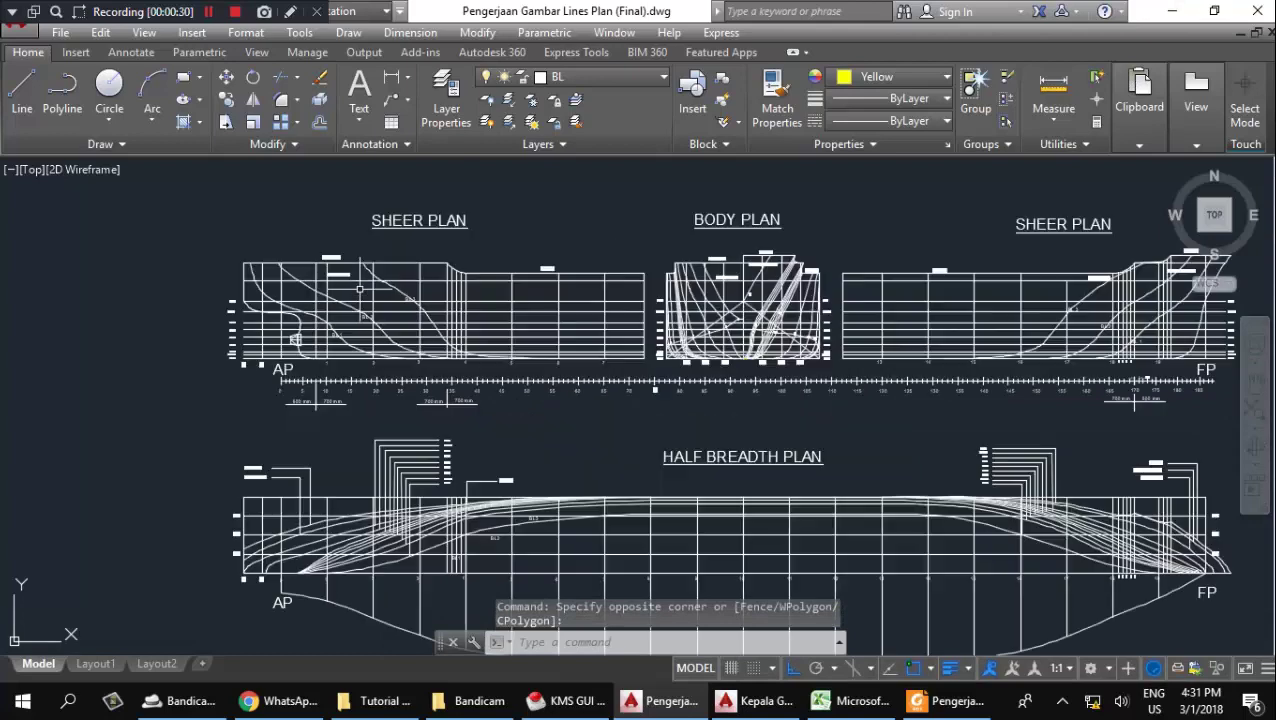
middle_click_drag(360, 288, 362, 344)
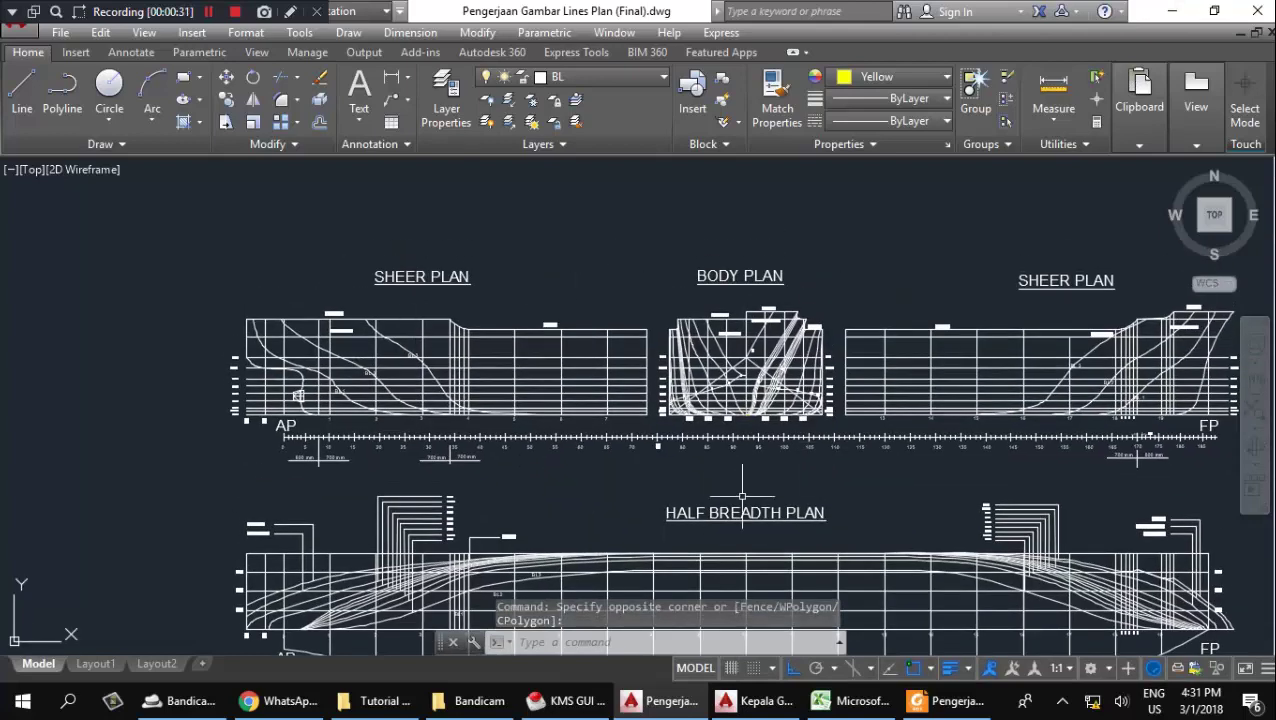
type("diml")
key("Return")
scroll(335, 341, "up", 3)
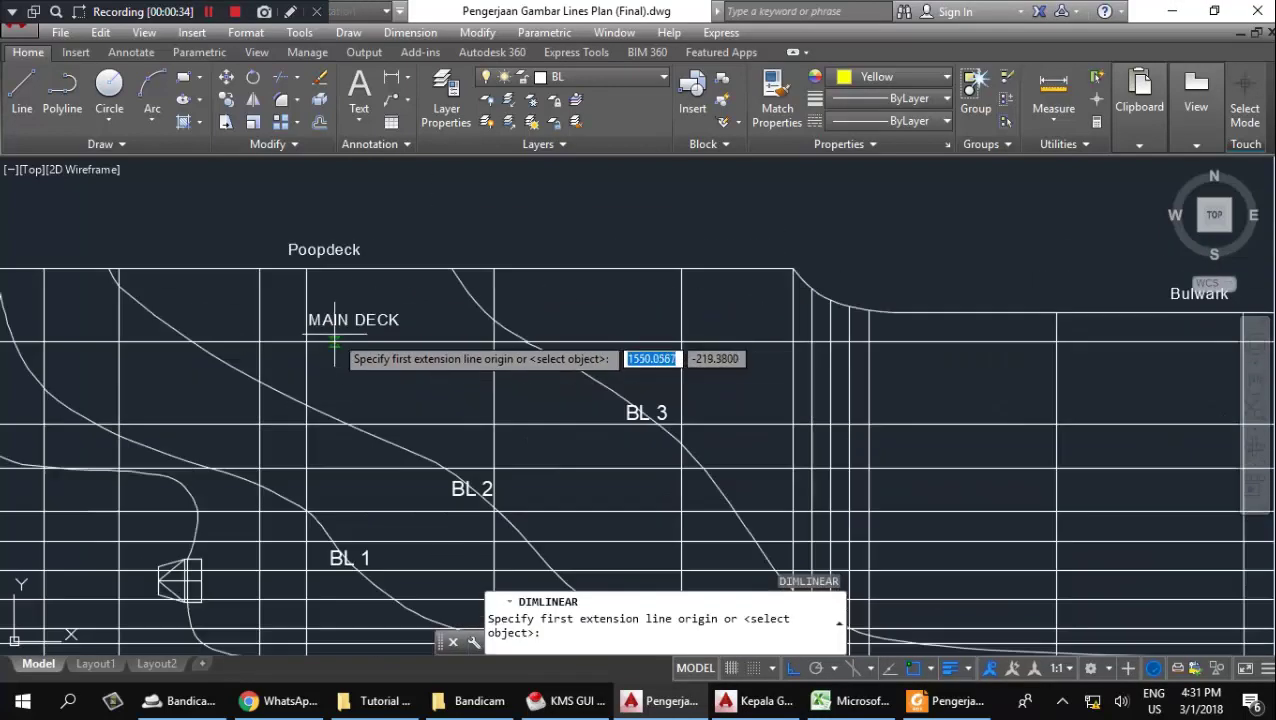
scroll(300, 335, "up", 2)
scroll(300, 345, "down", 6)
scroll(330, 335, "up", 4)
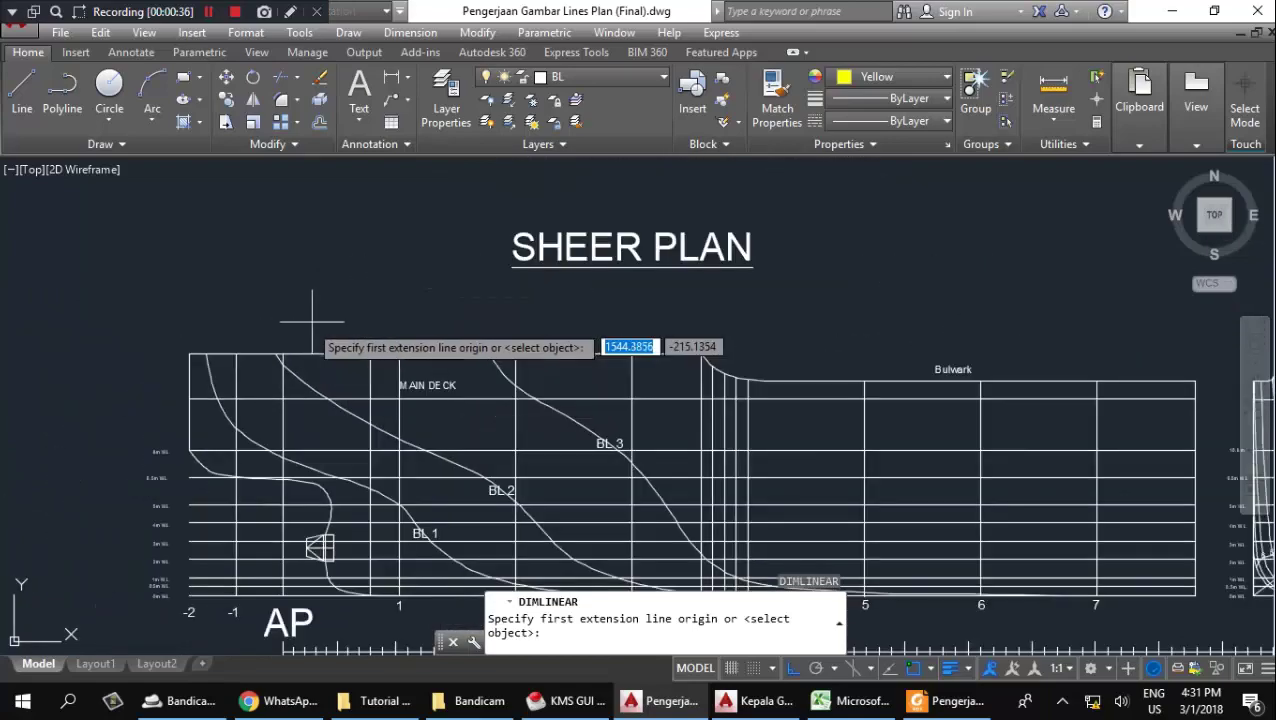
left_click(283, 354)
Take the second point at FP and place the 128.00 dimension above the plans.
scroll(283, 354, "down", 2)
middle_click_drag(950, 420, 690, 420)
middle_click_drag(1150, 416, 675, 416)
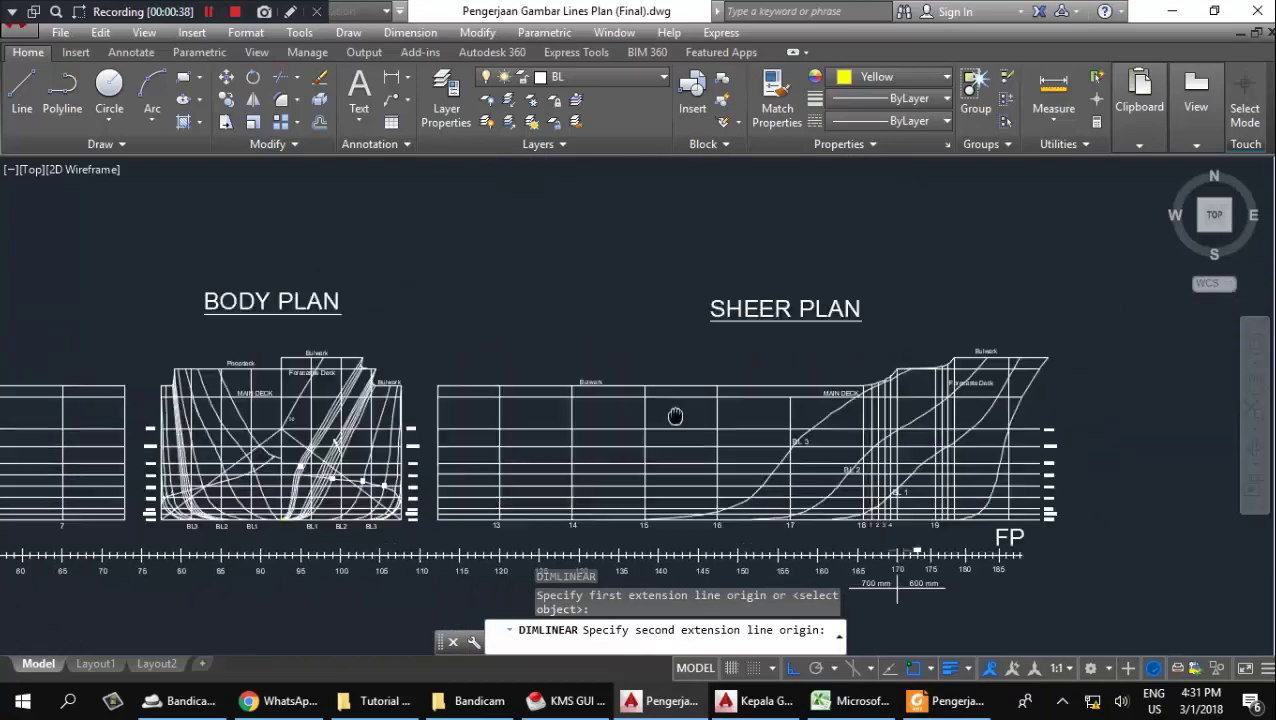
scroll(1080, 365, "up", 4)
left_click(934, 382)
scroll(943, 430, "down", 5)
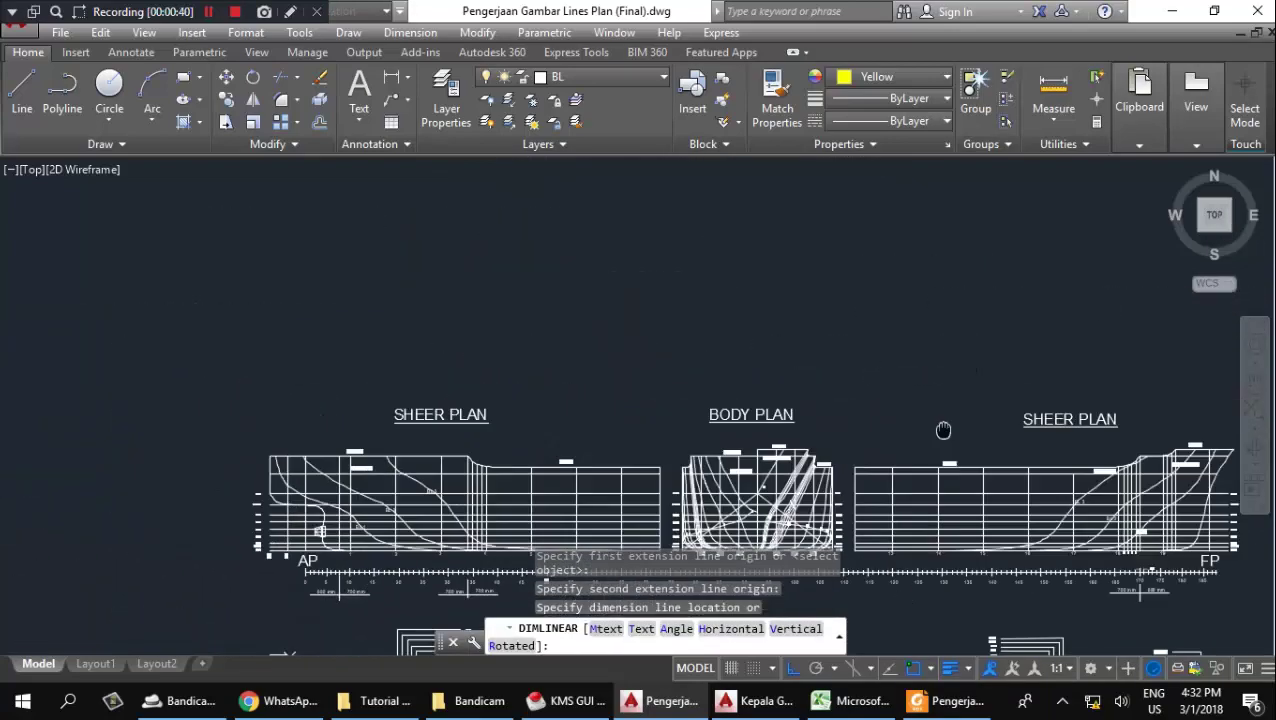
middle_click_drag(943, 430, 991, 444)
Select the trial 128.00 dimension and delete it.
scroll(661, 427, "up", 6)
scroll(481, 379, "up", 2)
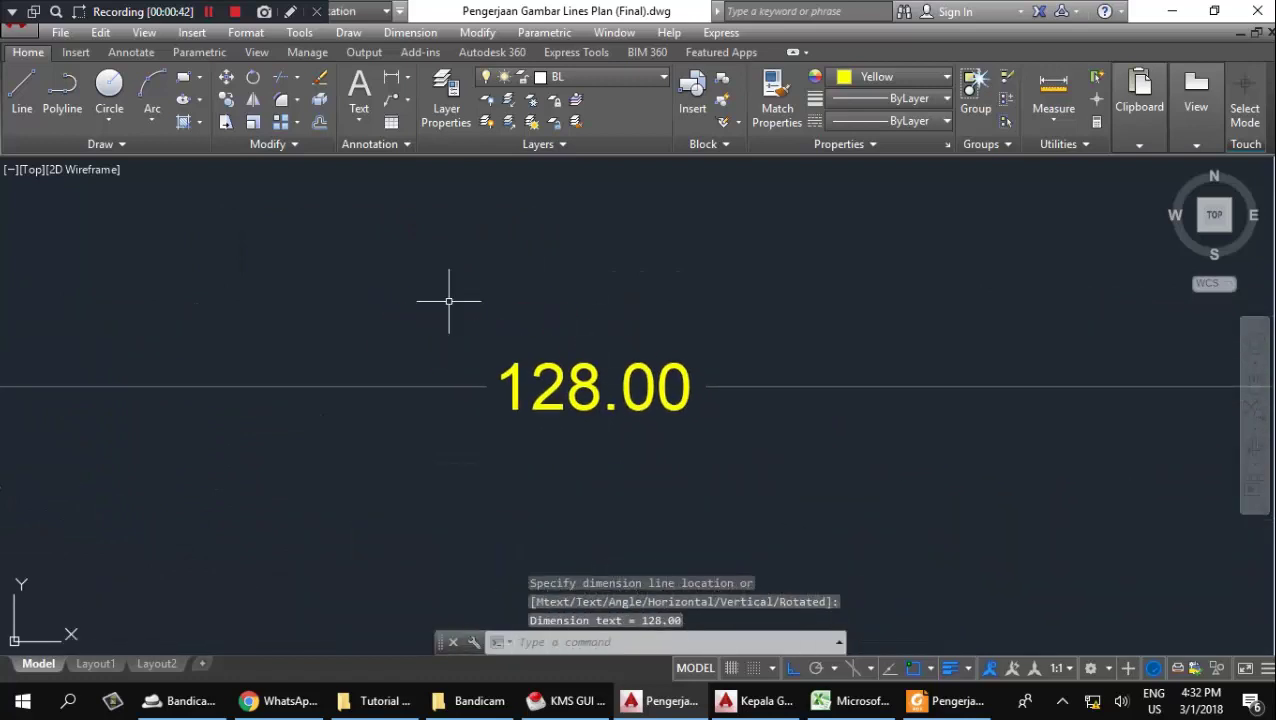
scroll(667, 319, "down", 3)
scroll(670, 305, "down", 1)
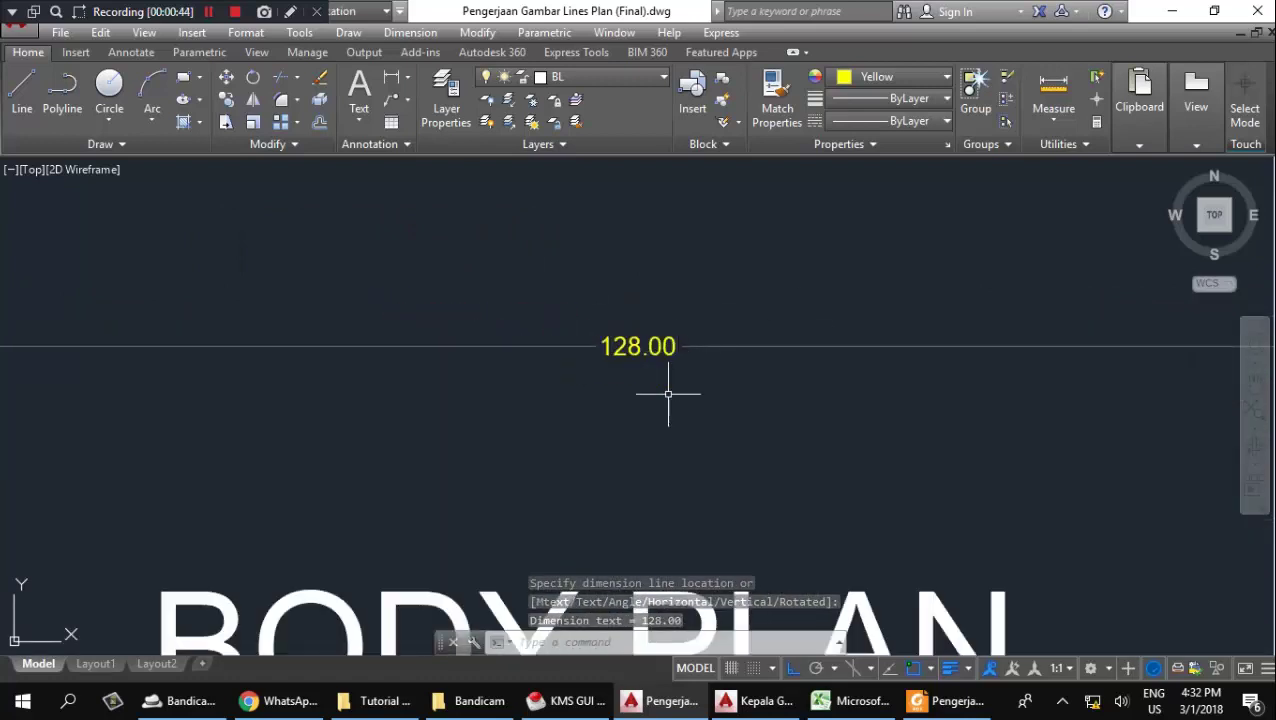
left_click(670, 396)
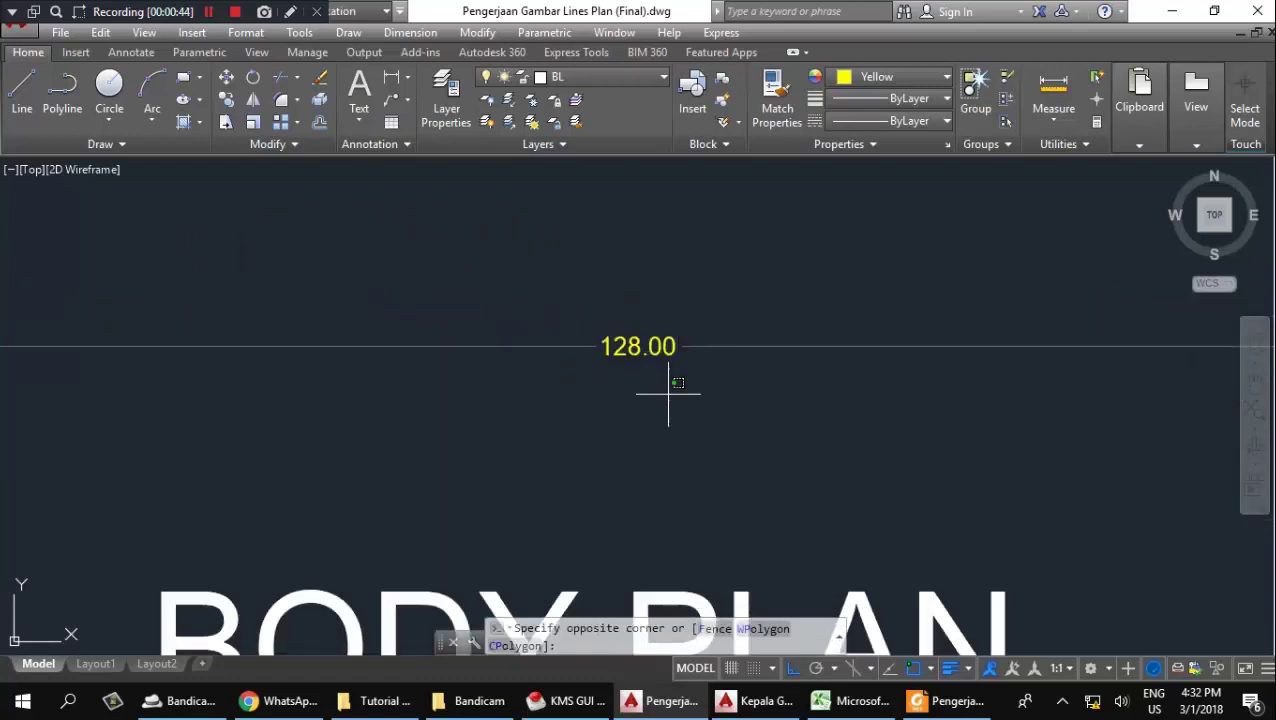
left_click(570, 281)
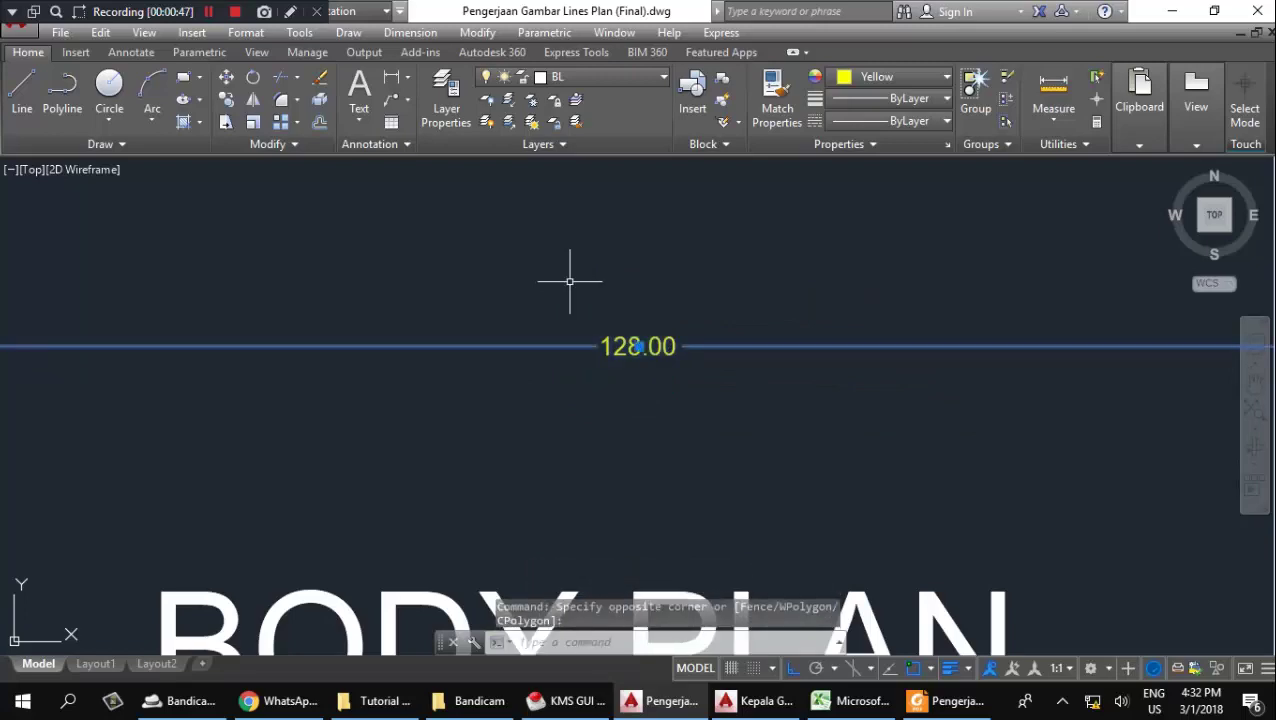
scroll(567, 330, "down", 1)
scroll(572, 333, "down", 1)
scroll(566, 343, "down", 1)
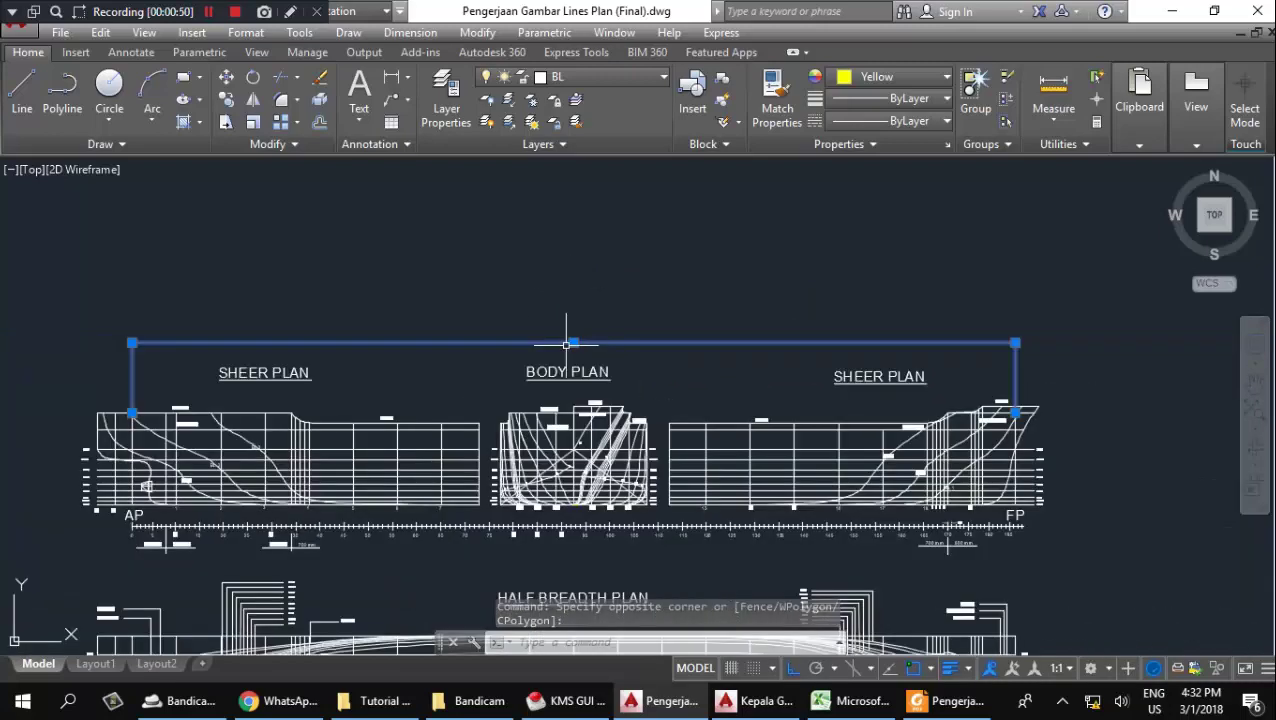
mouse_move(566, 343)
middle_mouse_down()
mouse_move(568, 311)
mouse_move(700, 205)
middle_mouse_up()
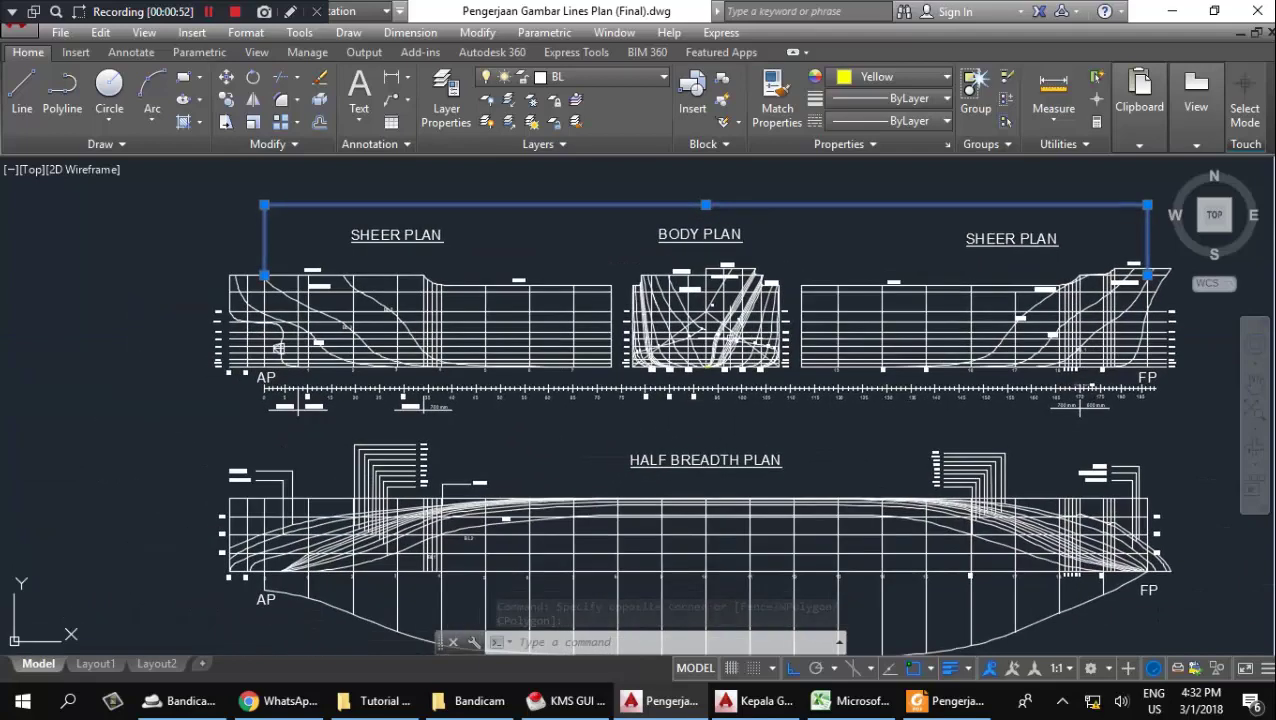
key("Delete")
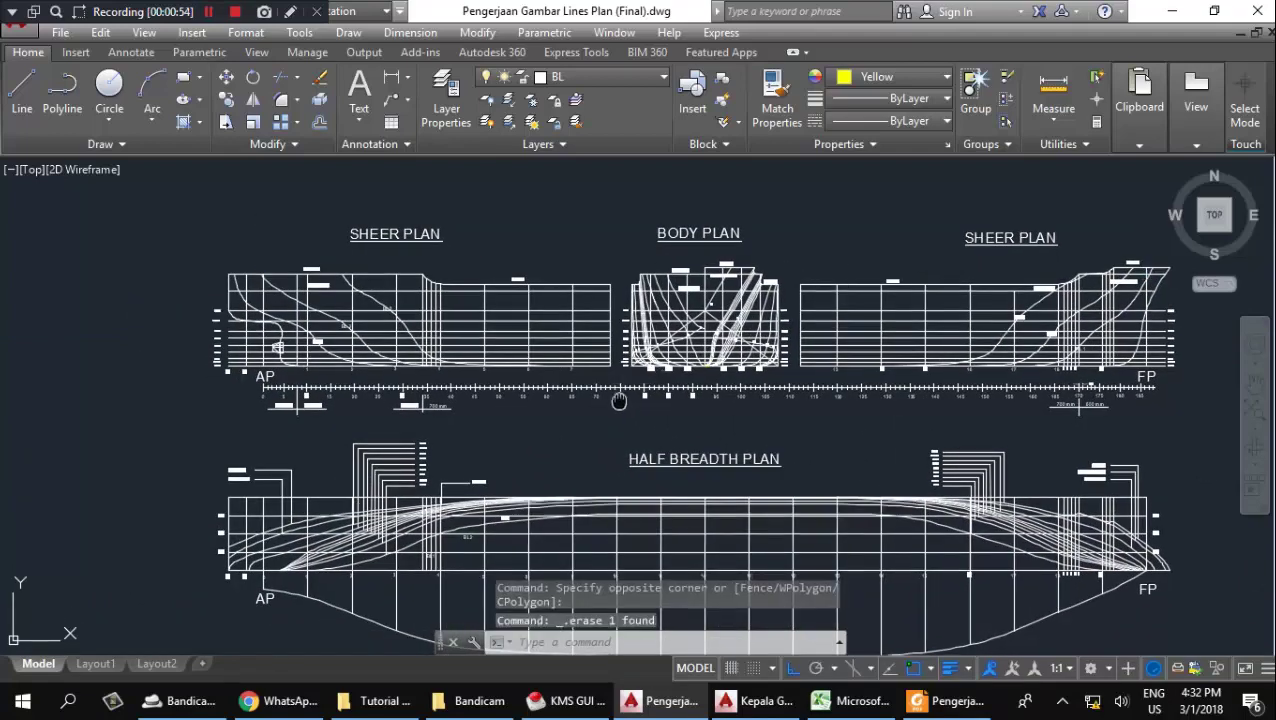
middle_click_drag(518, 645, 501, 435)
Start a LINE below the SENT LINE and draw the 0.594 horizontal edge.
type("l")
key("Return")
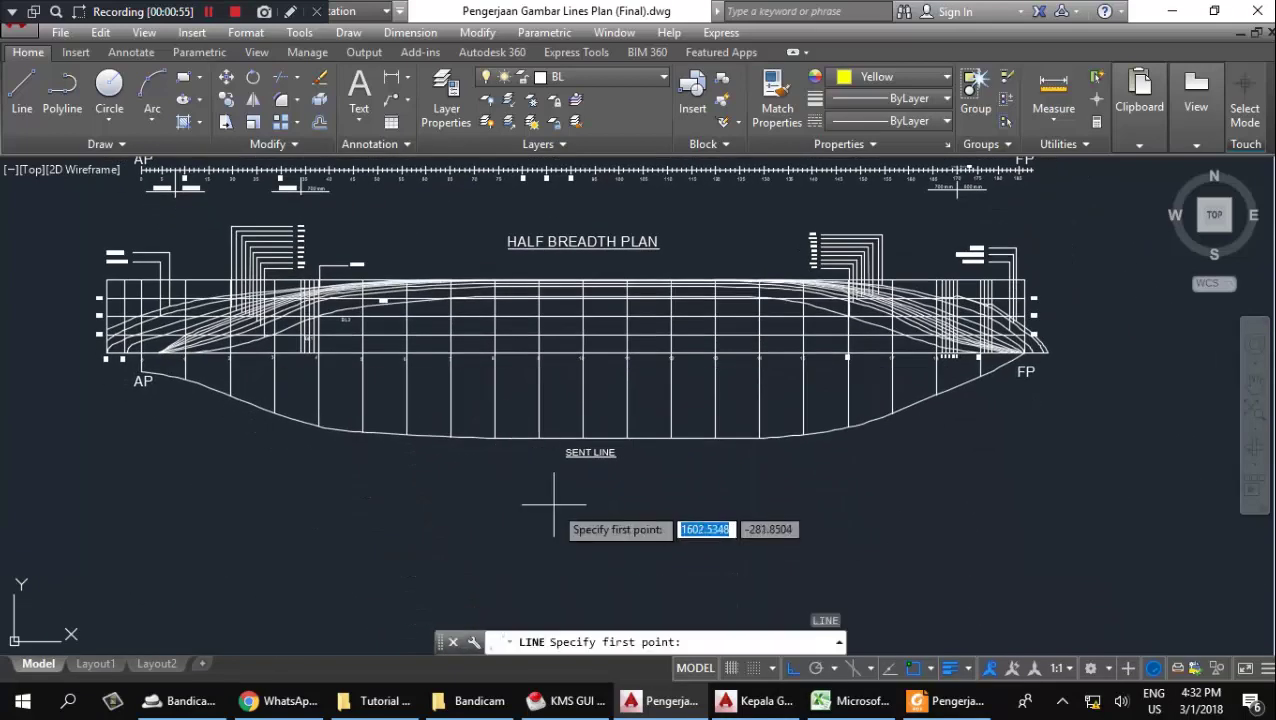
scroll(550, 507, "up", 2)
middle_click_drag(550, 507, 550, 461)
left_click(540, 473)
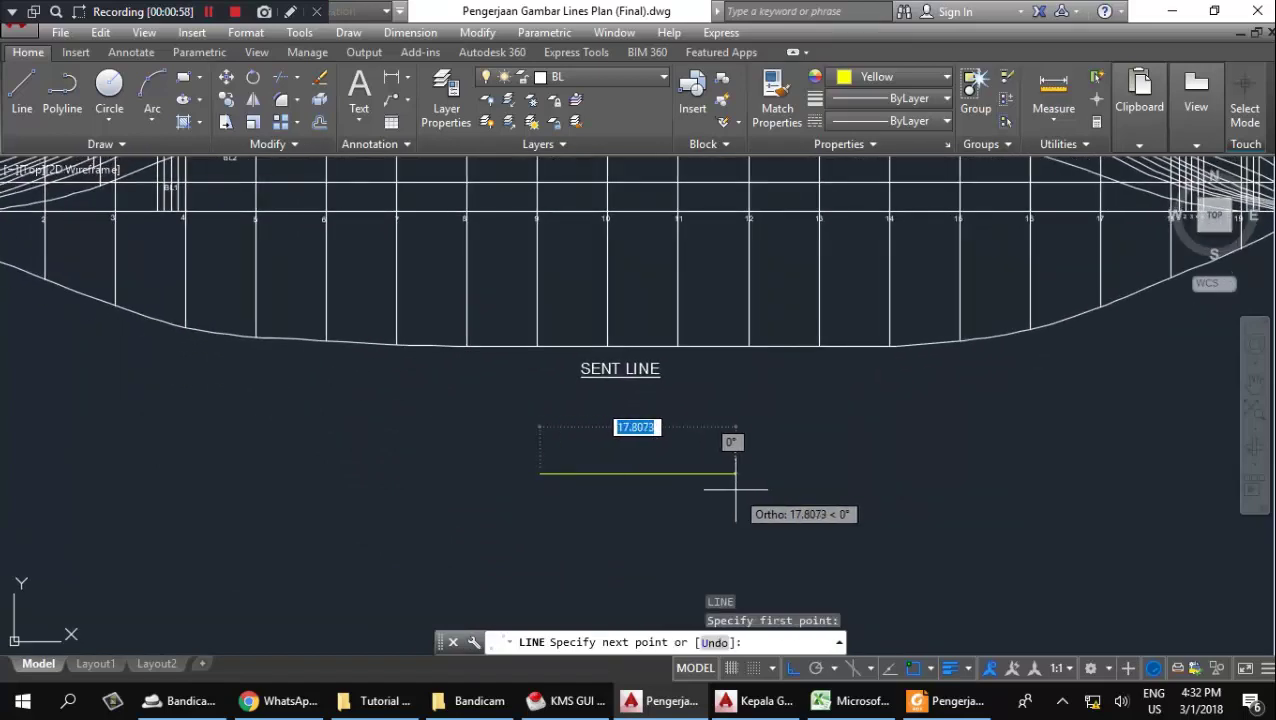
type("0.594")
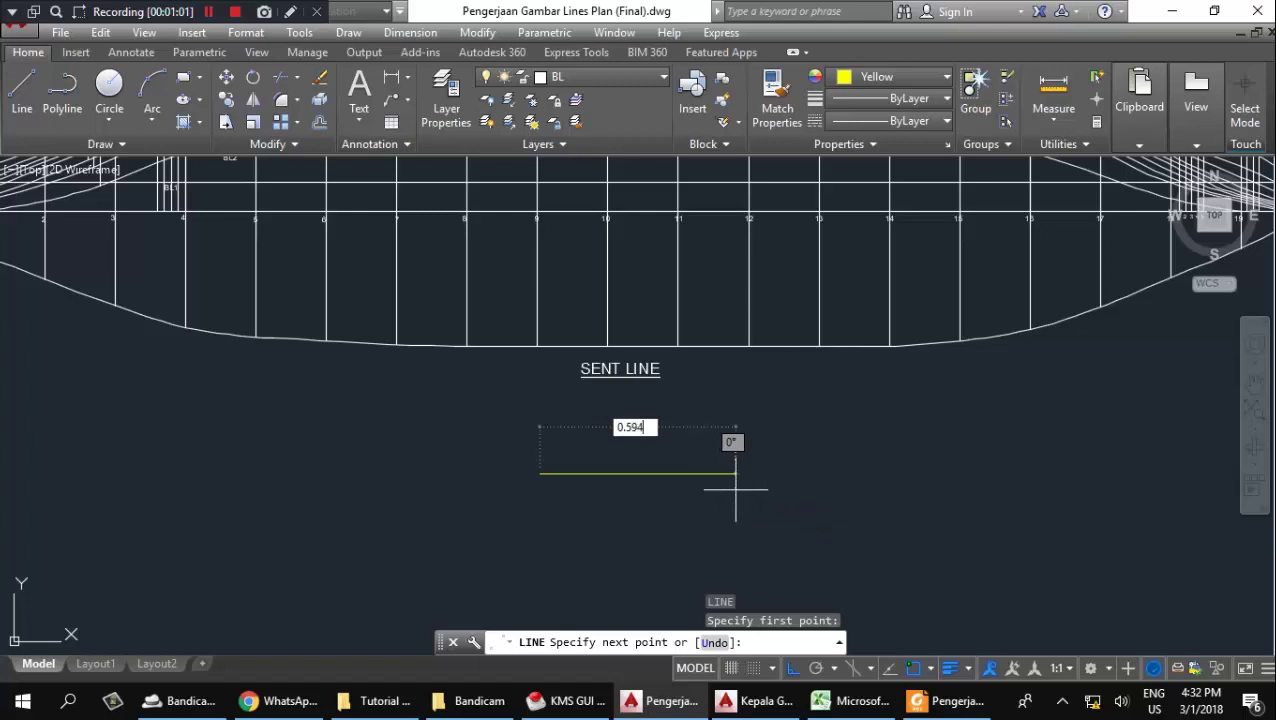
key("Return")
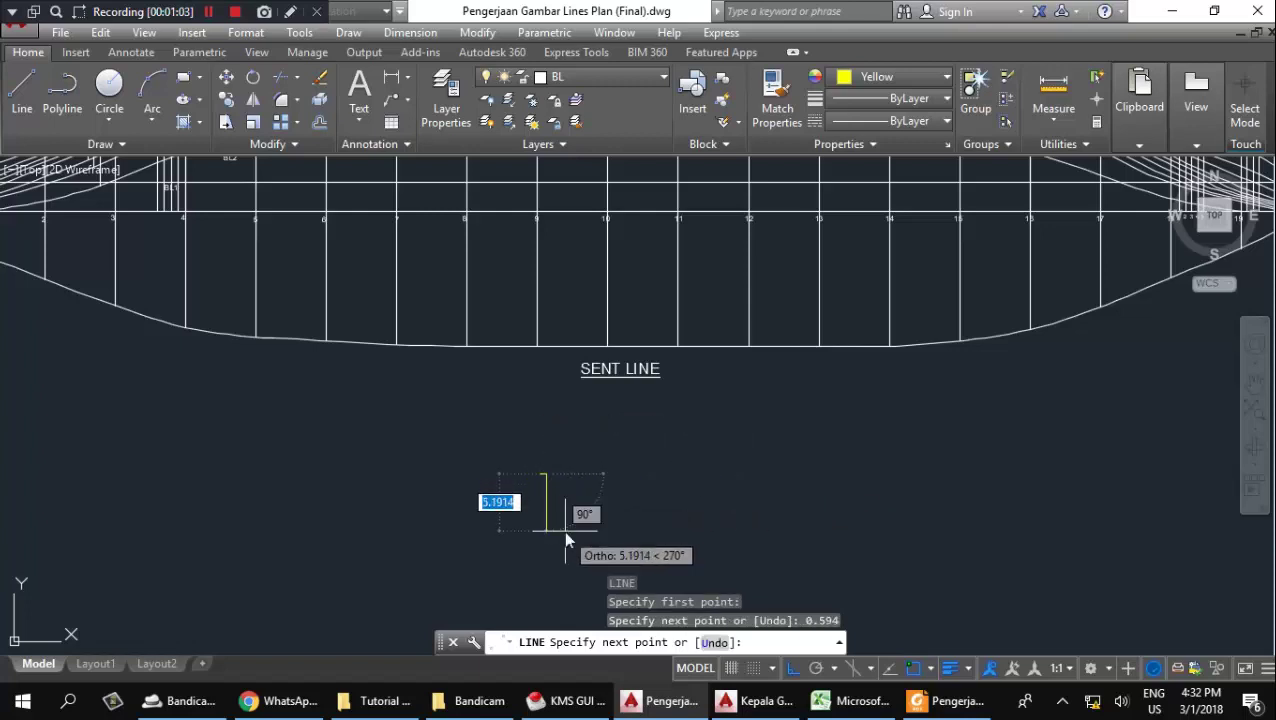
Add the 0.420 vertical and opposite 0.594 edges, closing the A2-sized rectangle.
type("0.420")
key("Return")
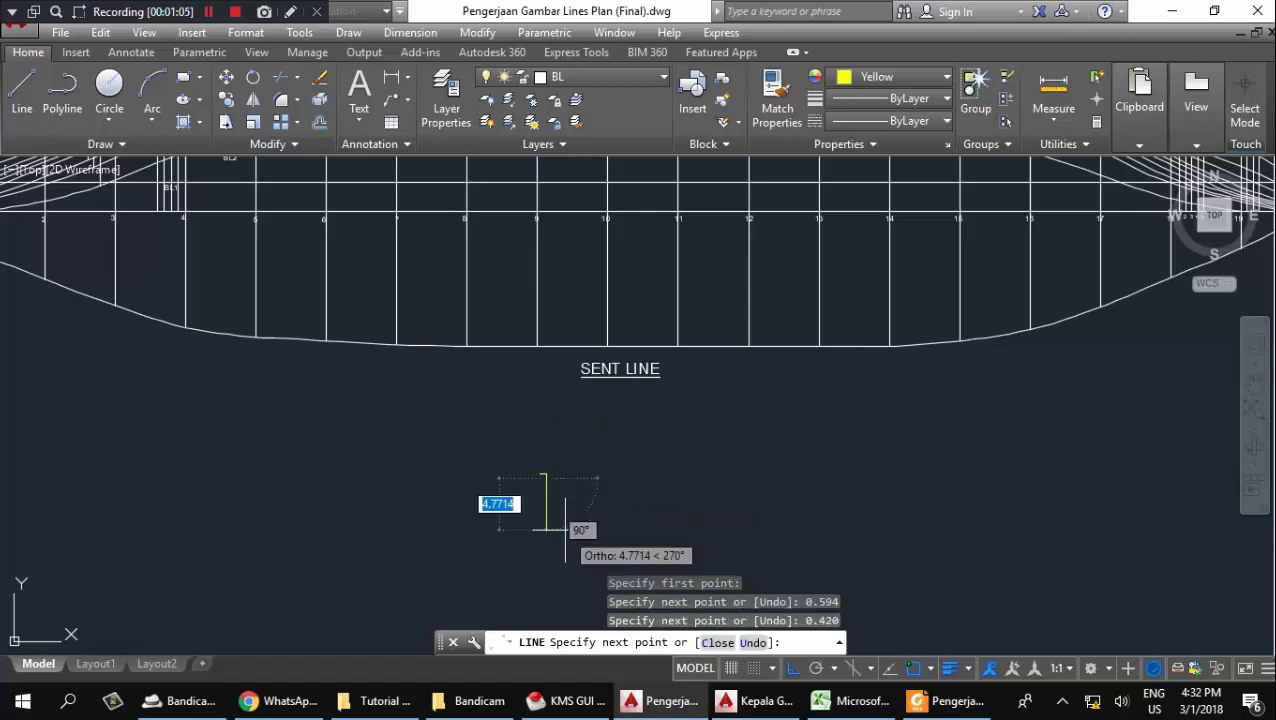
scroll(560, 520, "up", 1)
scroll(502, 399, "up", 1)
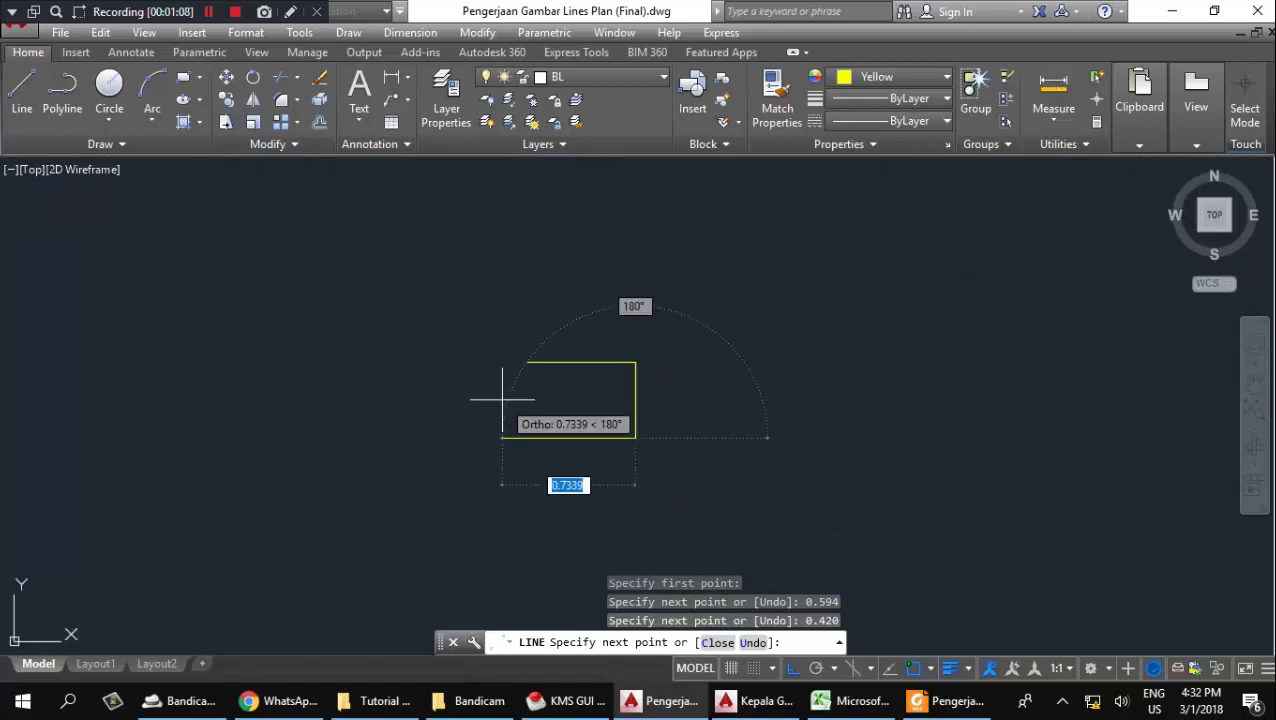
type("0.59")
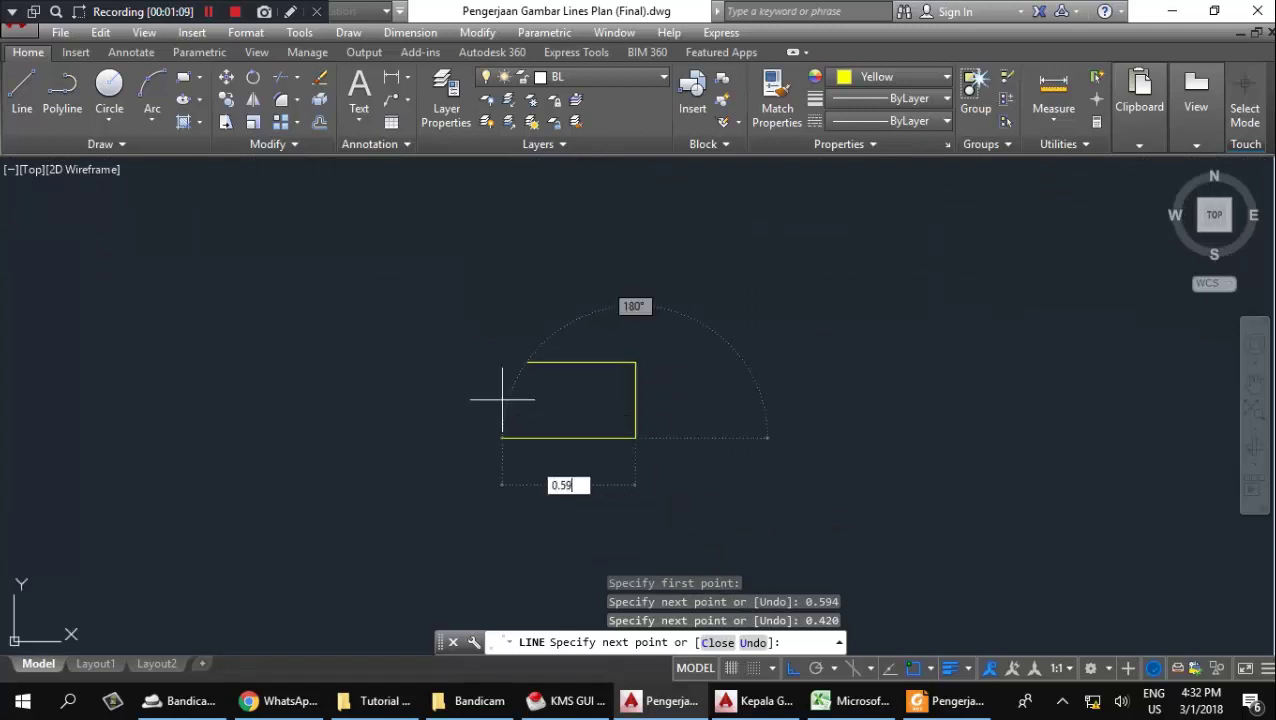
type("4")
key("Return")
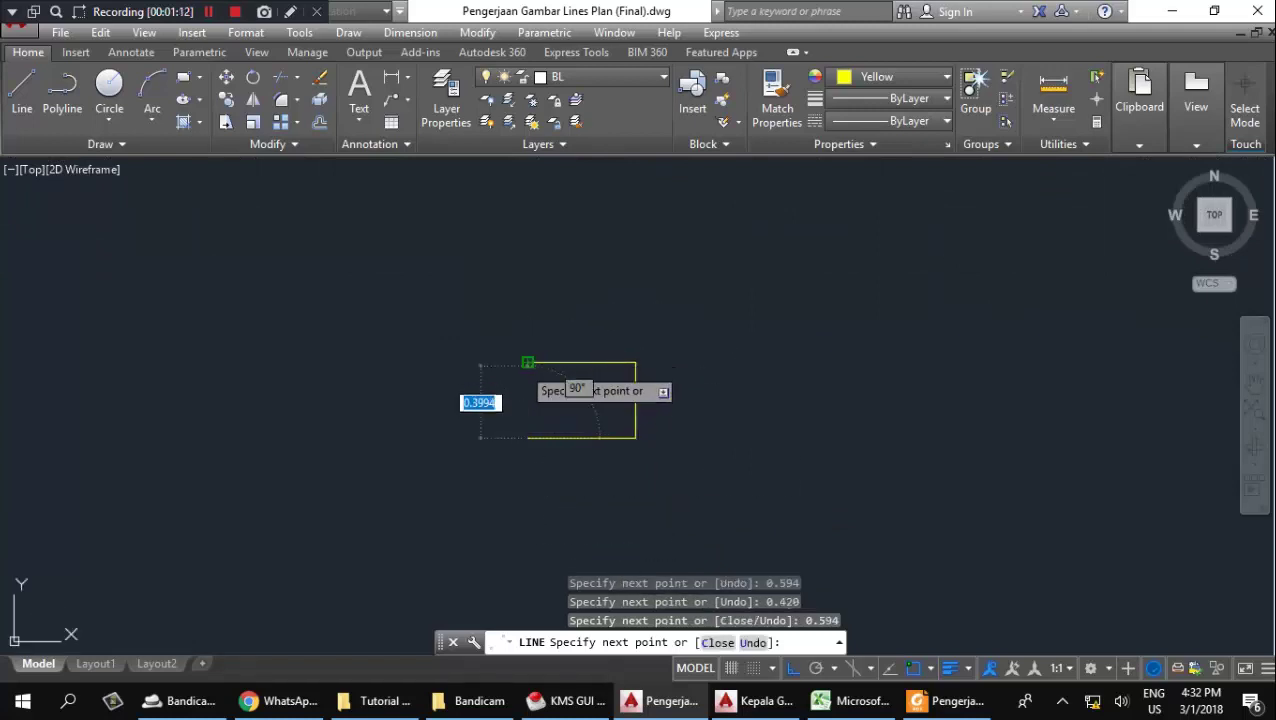
left_click(522, 365)
key("Escape")
Window-select the A2-sized rectangle and zoom out to show it beside the lines plan.
left_click(705, 486)
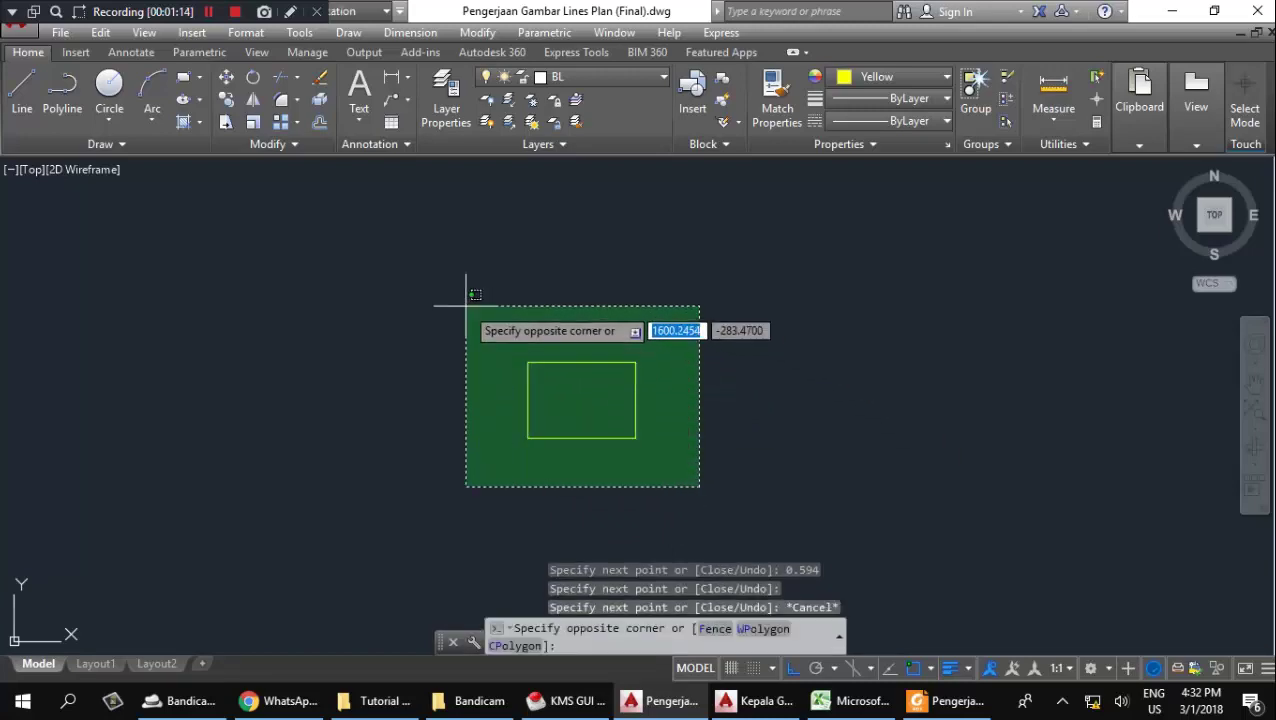
left_click(463, 291)
scroll(541, 402, "down", 5)
scroll(505, 360, "down", 2)
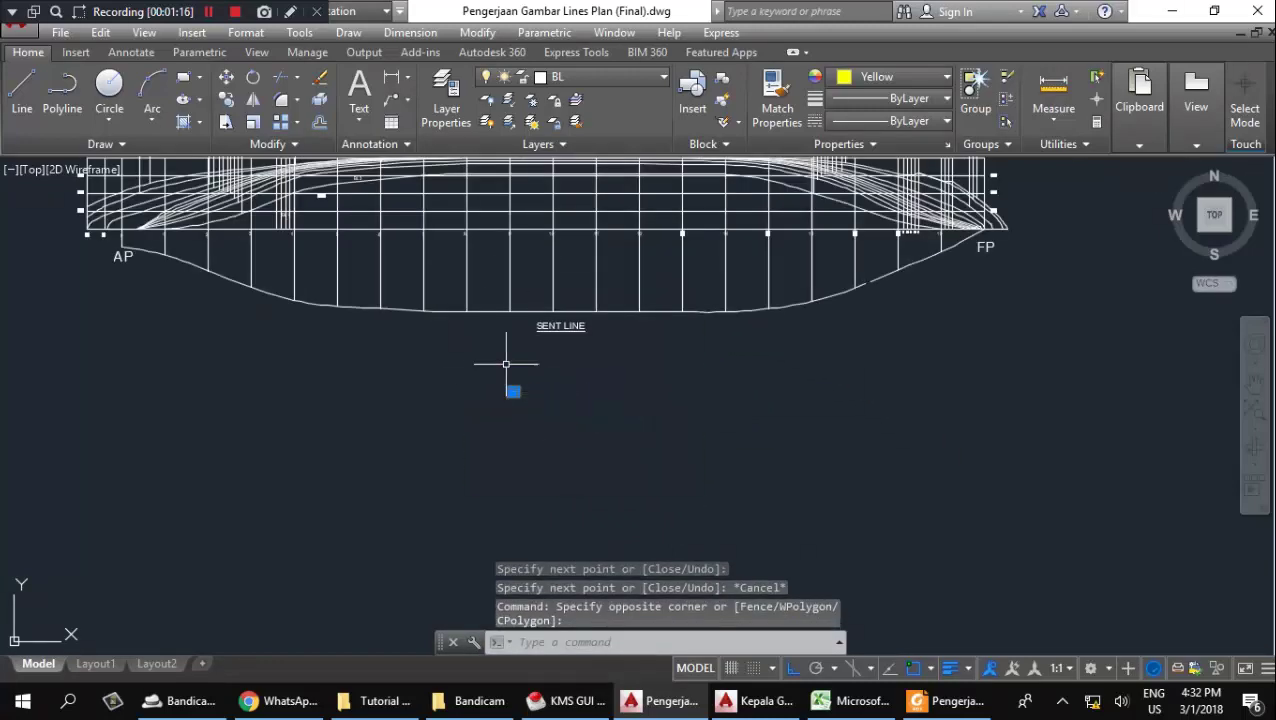
middle_click_drag(505, 360, 583, 416)
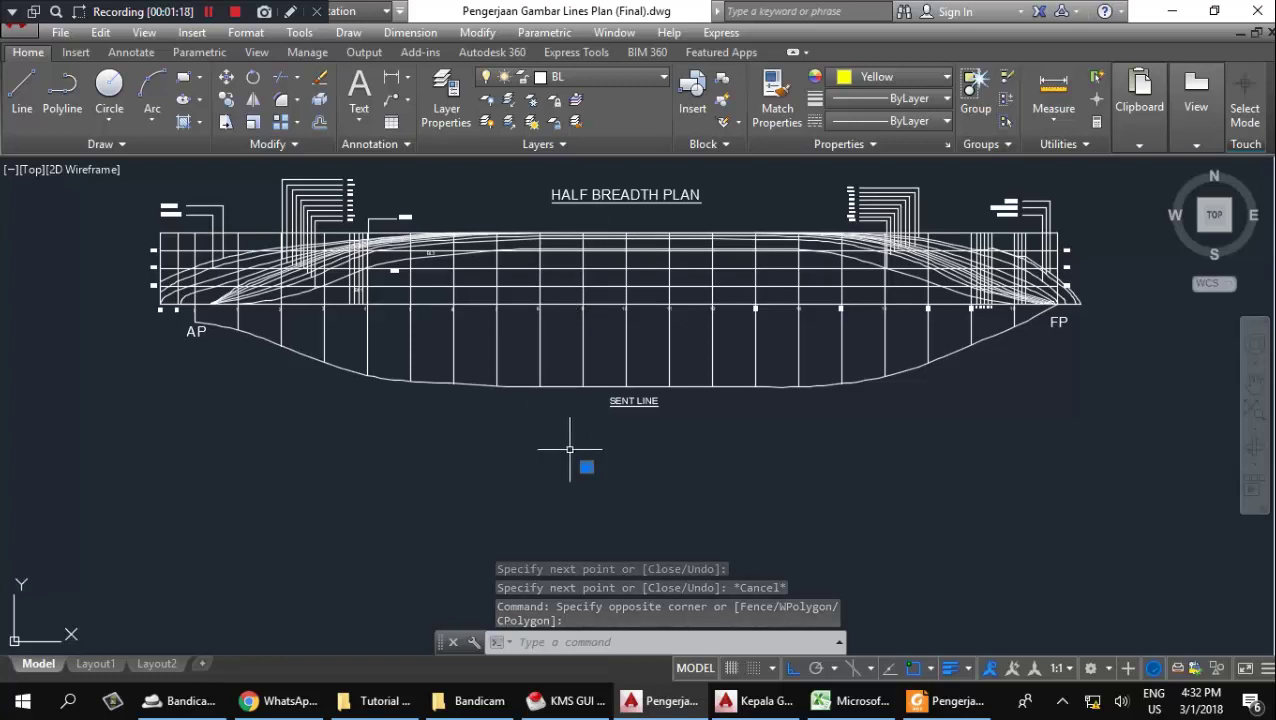
scroll(585, 488, "up", 4)
scroll(590, 464, "up", 3)
Clear the selection and reselect the small rectangle with a crossing window.
key("Escape")
left_click(609, 441)
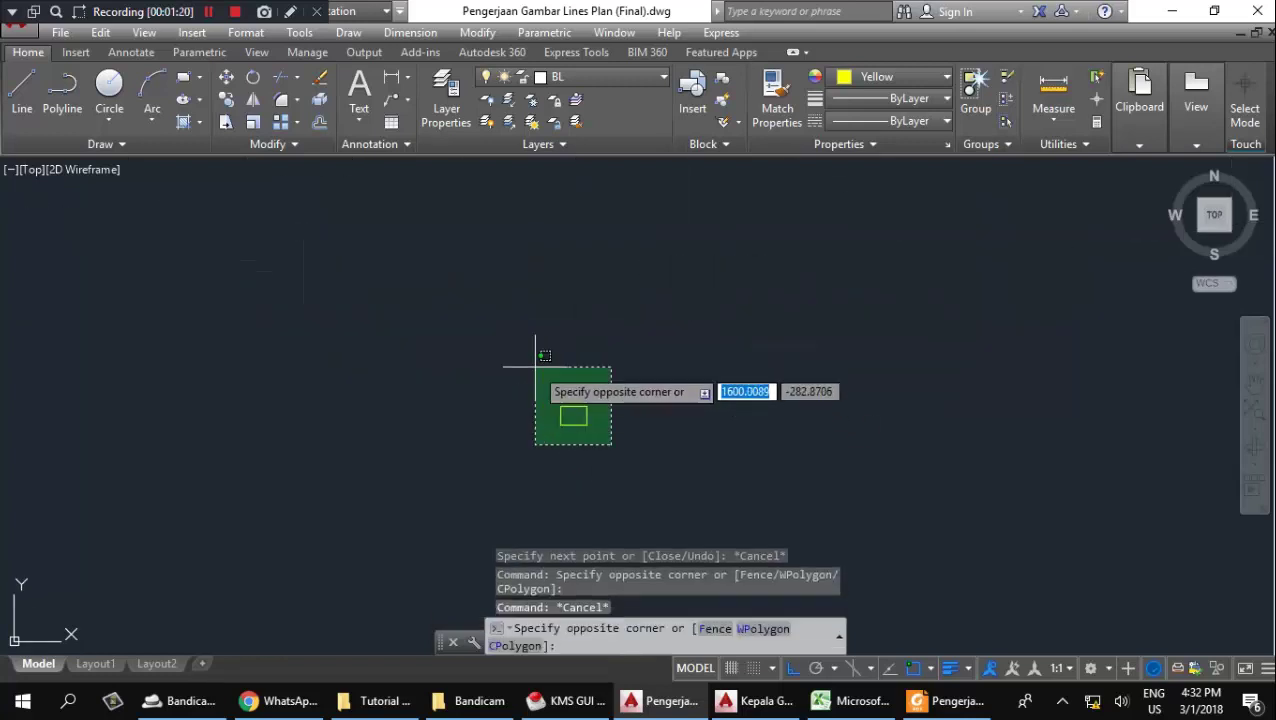
left_click(535, 353)
scroll(567, 400, "up", 2)
middle_click_drag(570, 390, 543, 349)
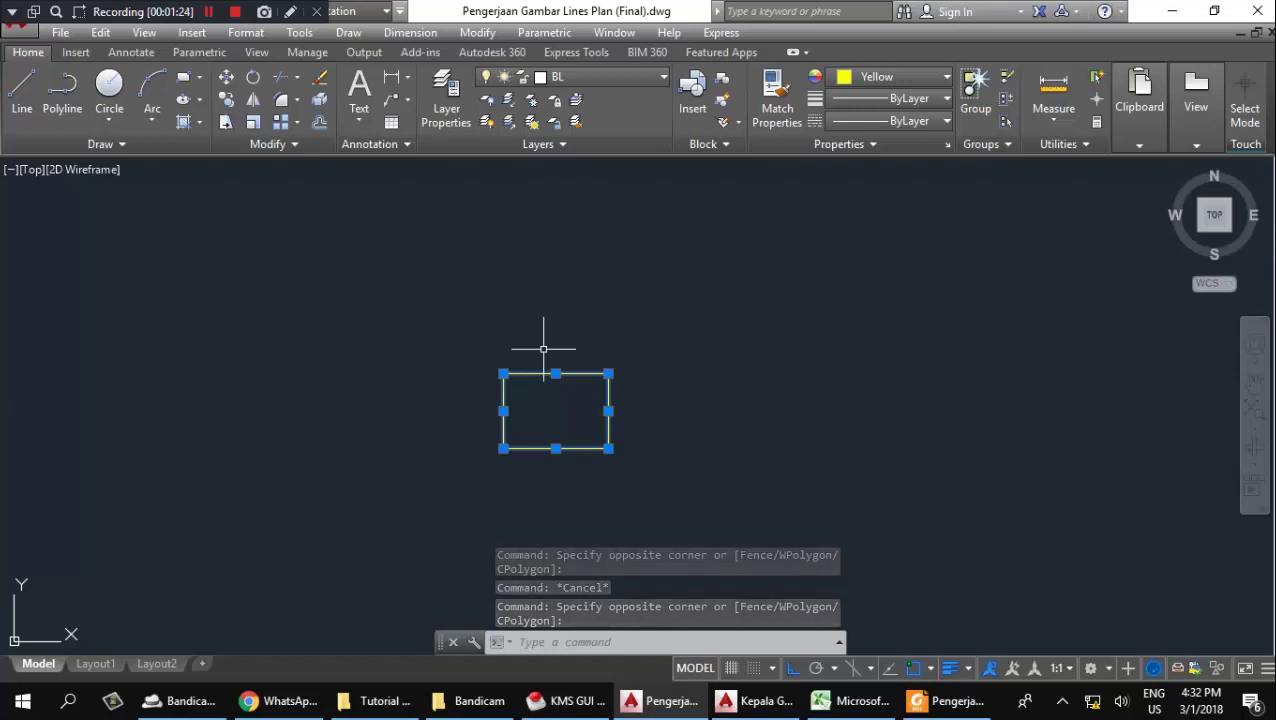
scroll(545, 390, "down", 1)
middle_click_drag(493, 333, 507, 345)
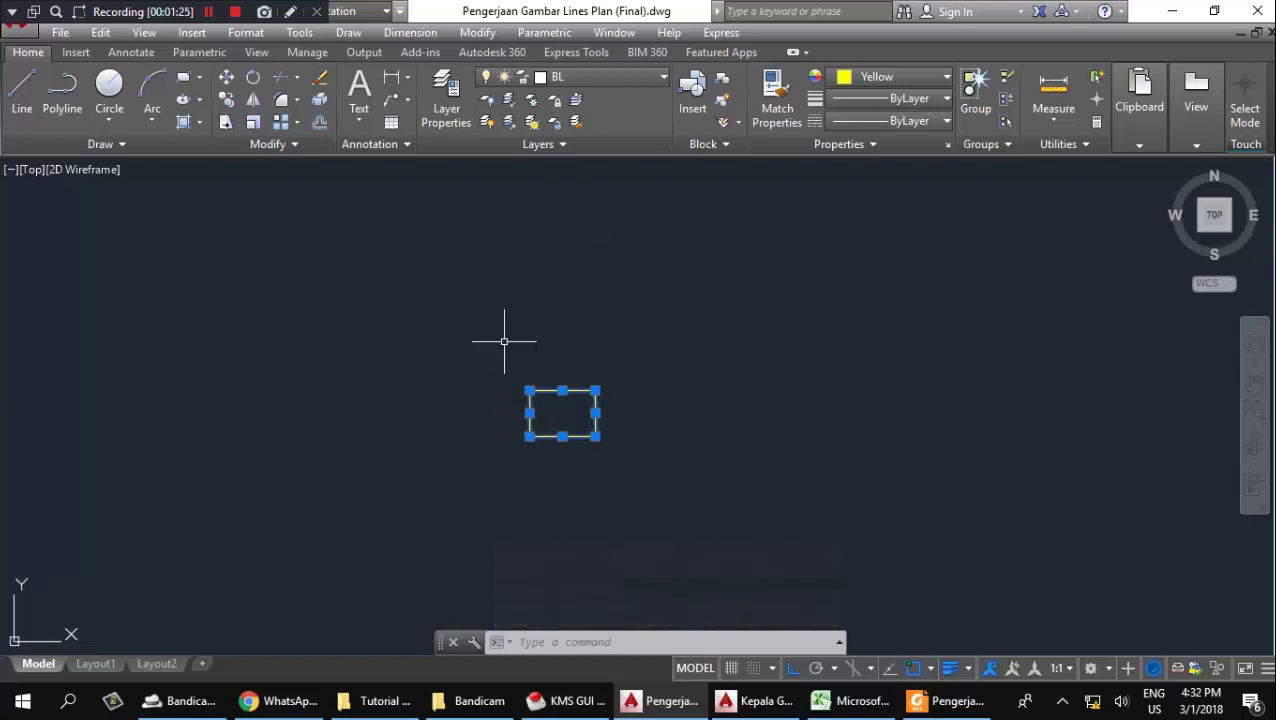
key("Escape")
left_click(627, 447)
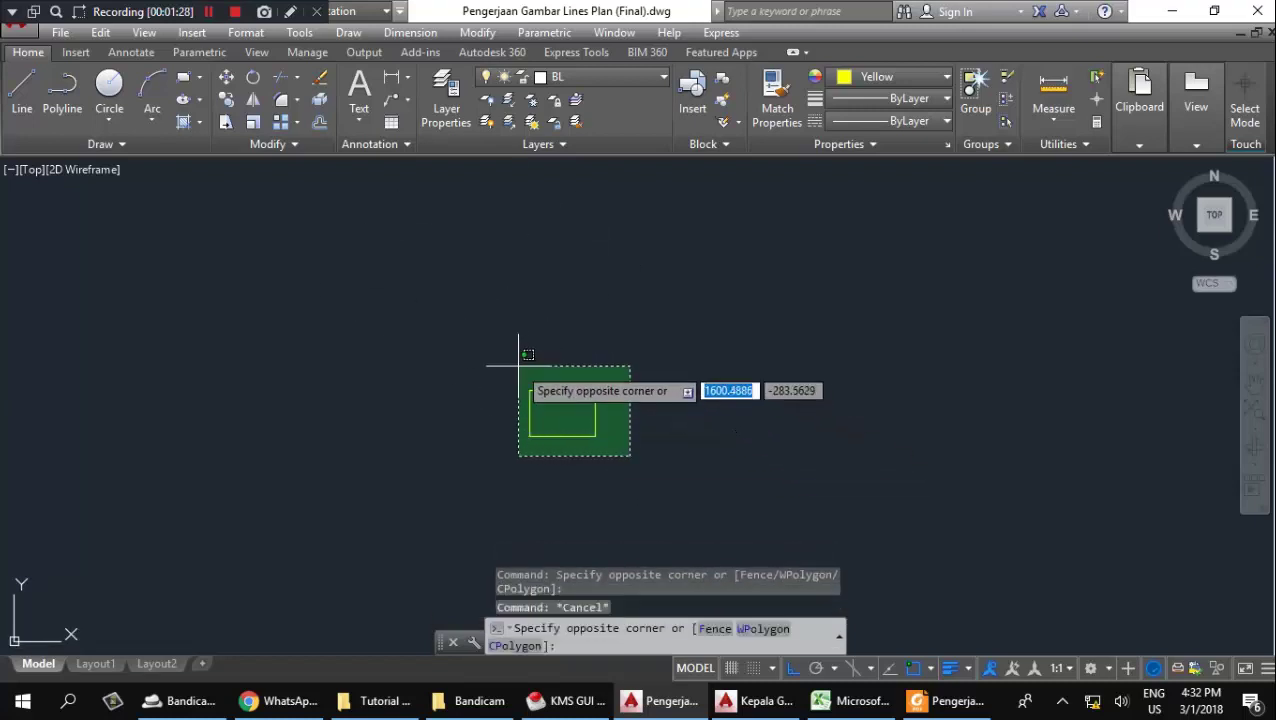
left_click(512, 356)
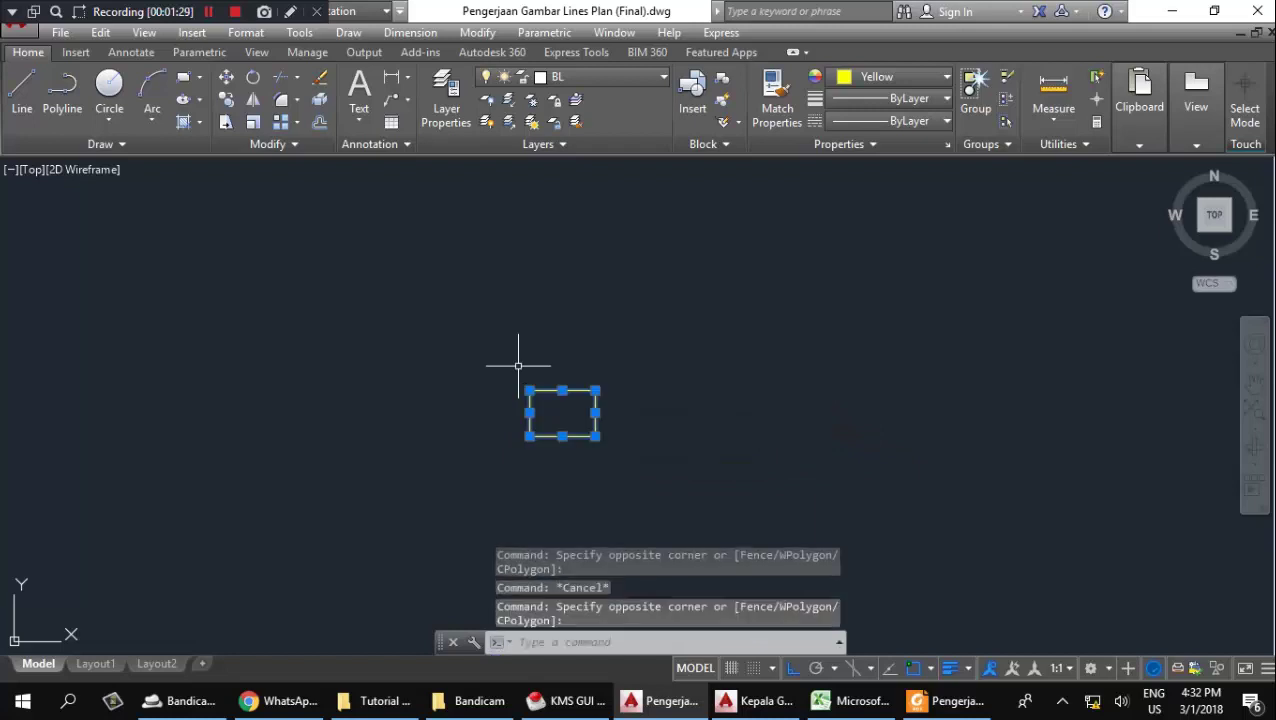
Scale the selected rectangle by a factor of 250 from its lower-left corner.
type("s")
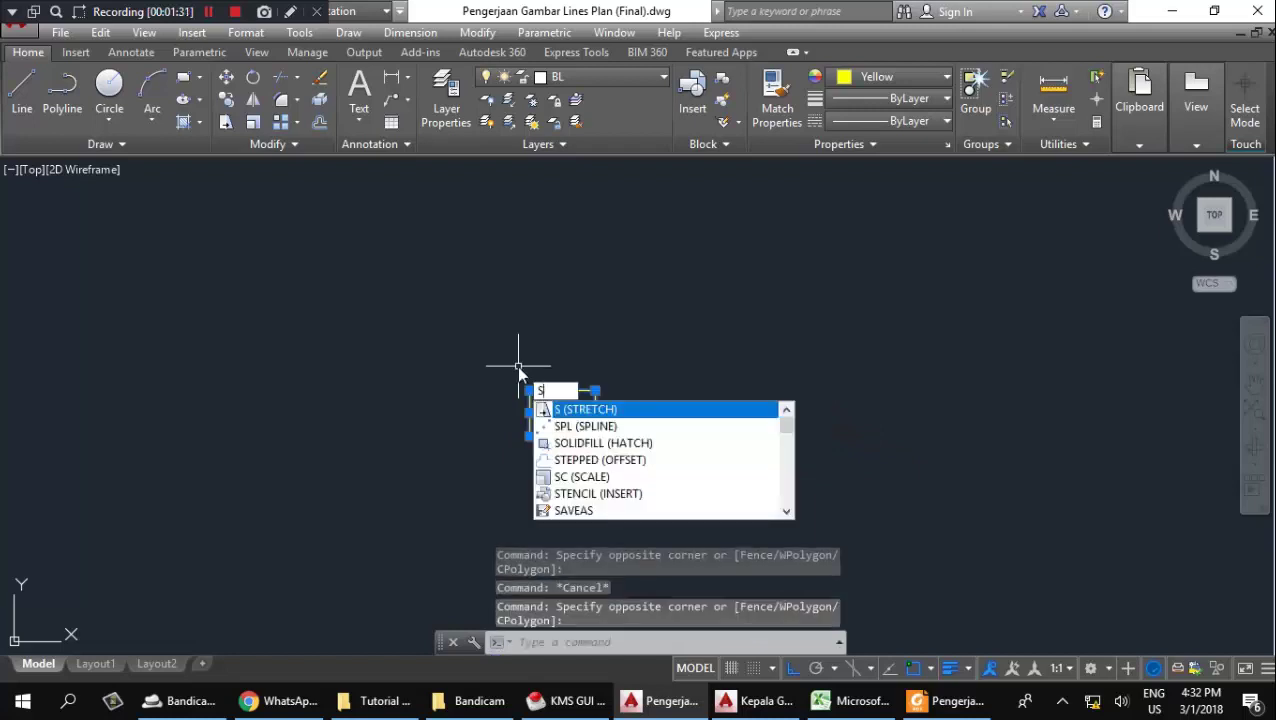
type("cale")
key("Return")
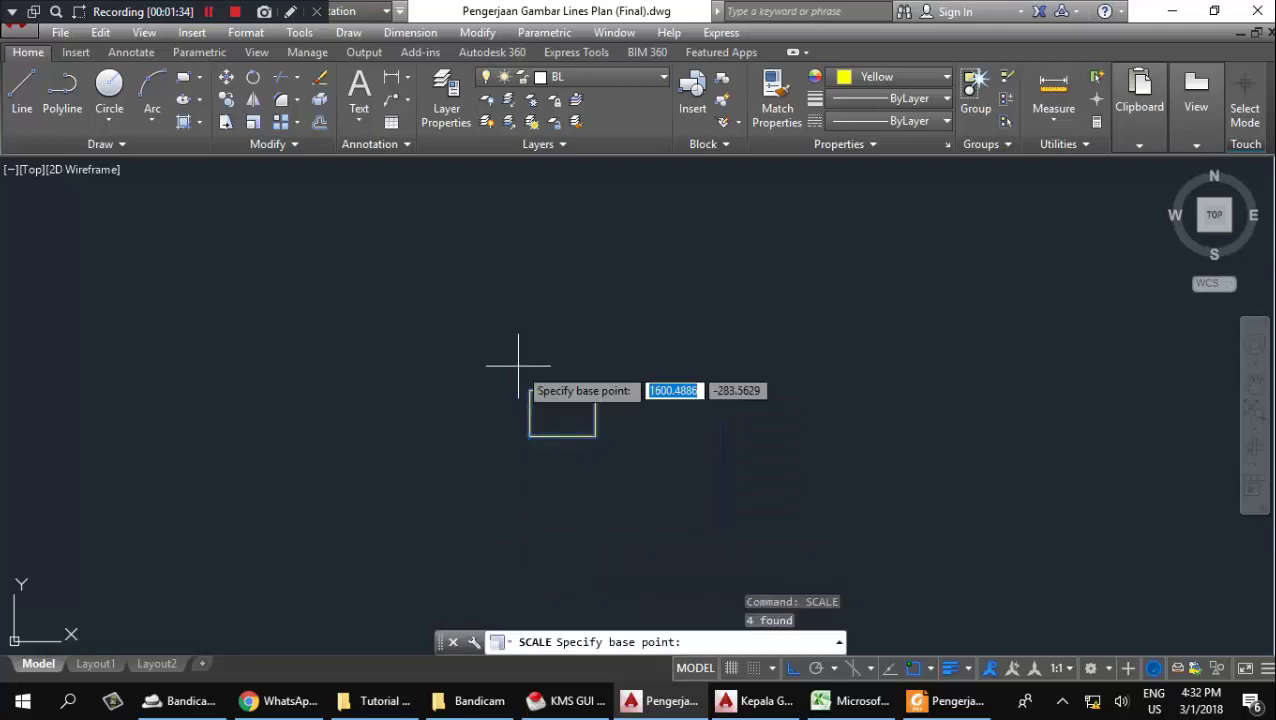
left_click(529, 437)
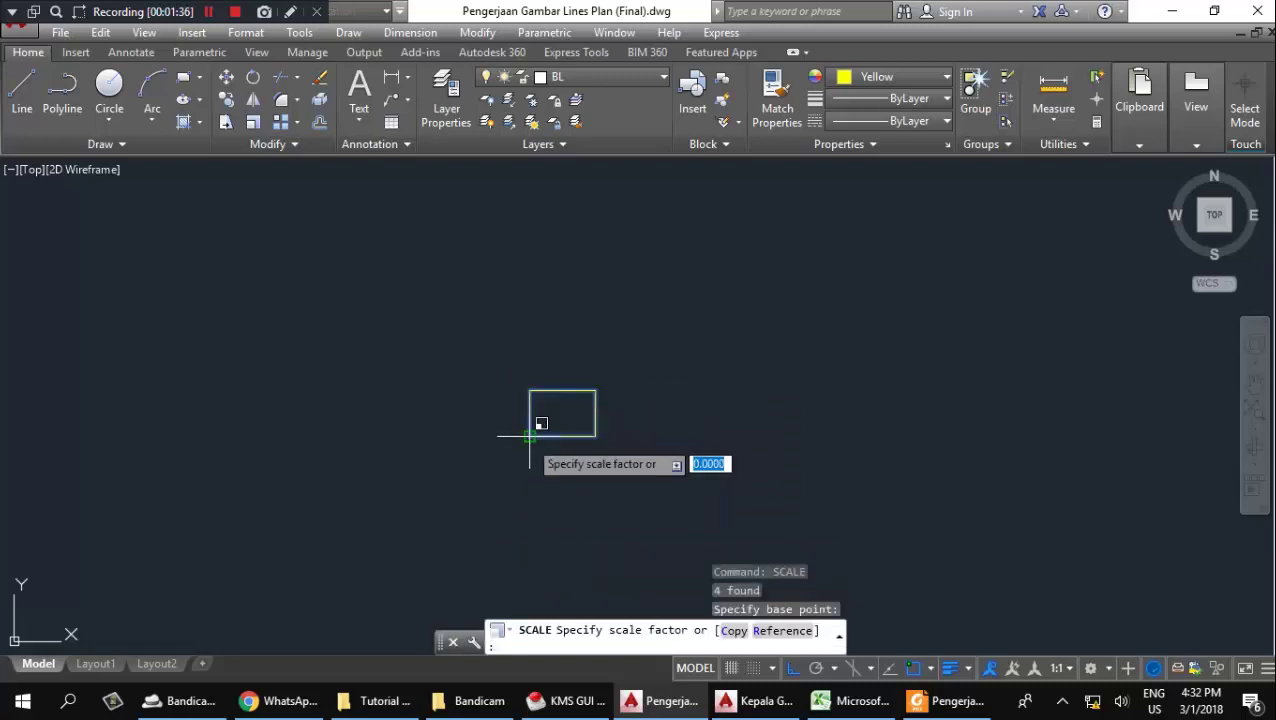
scroll(640, 415, "down", 6)
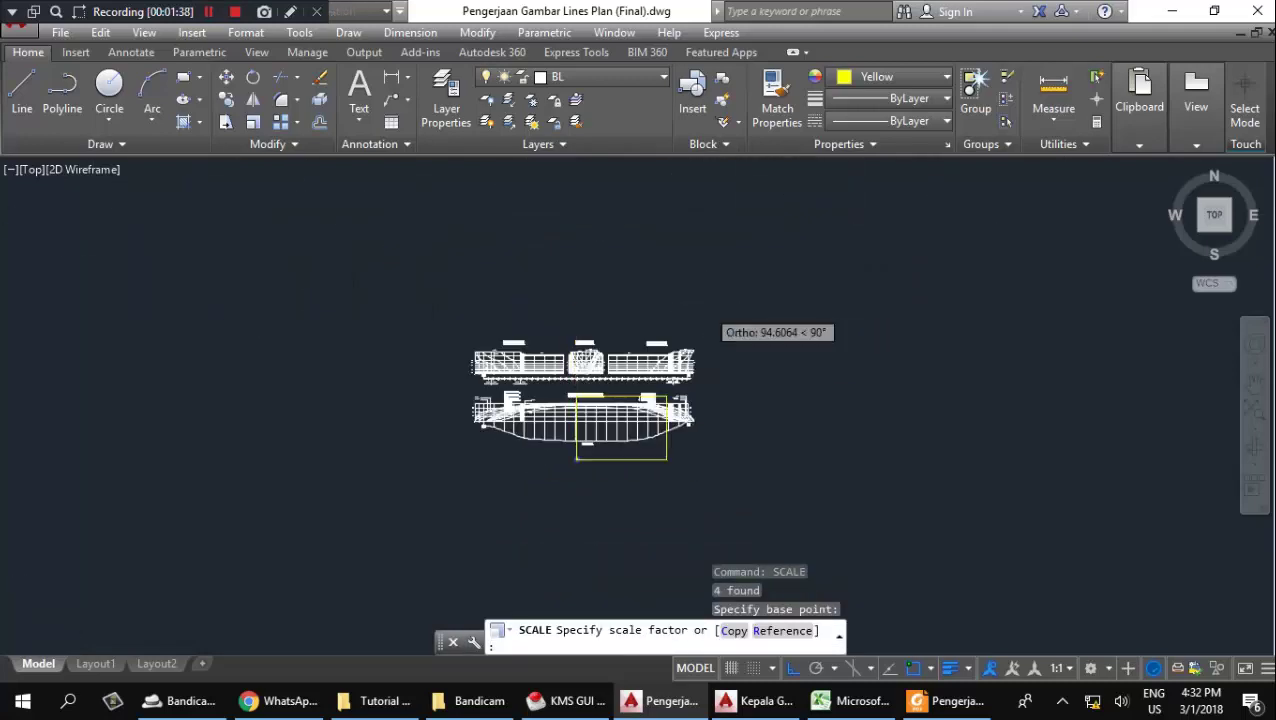
scroll(665, 425, "up", 4)
middle_click_drag(663, 425, 932, 282)
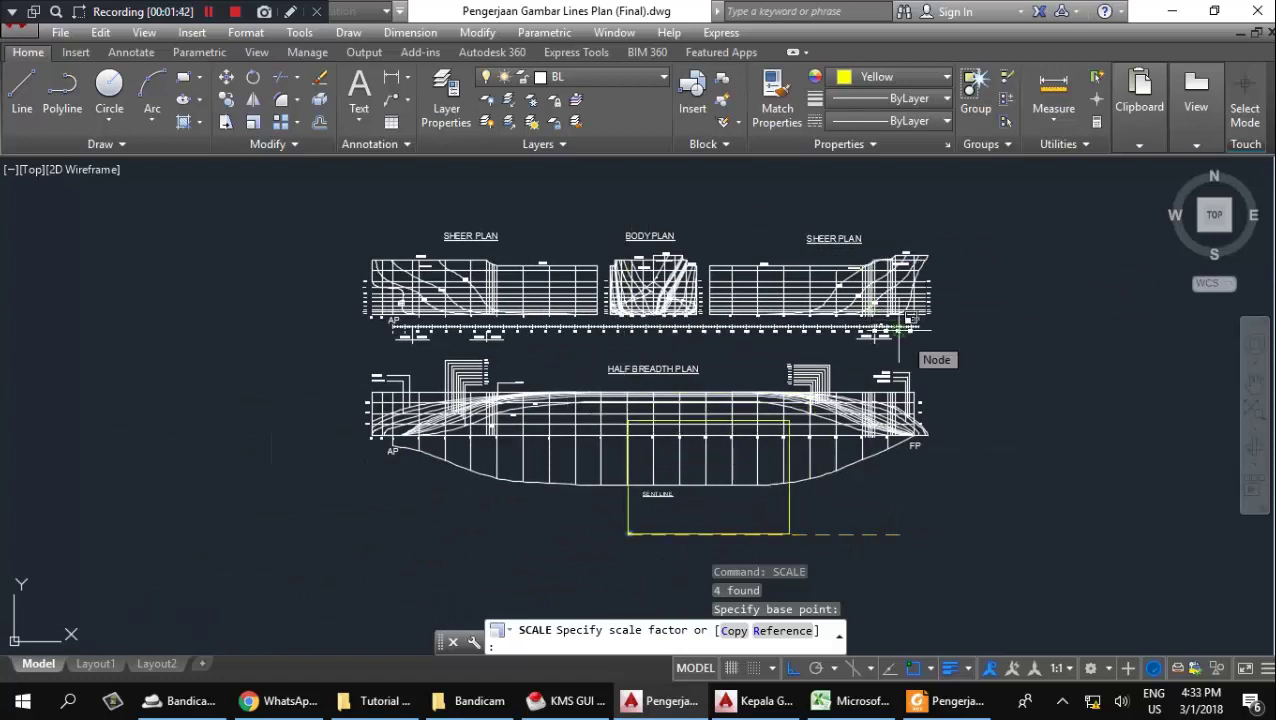
middle_click_drag(989, 362, 1001, 330)
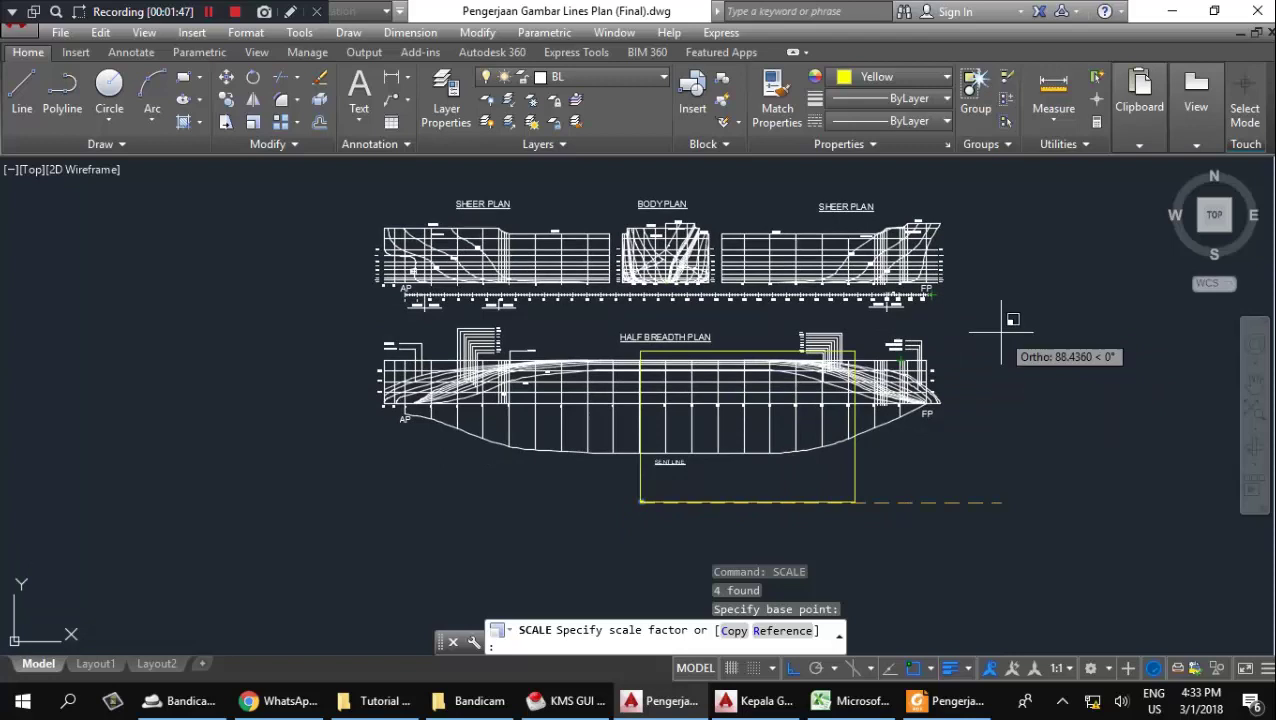
type("250")
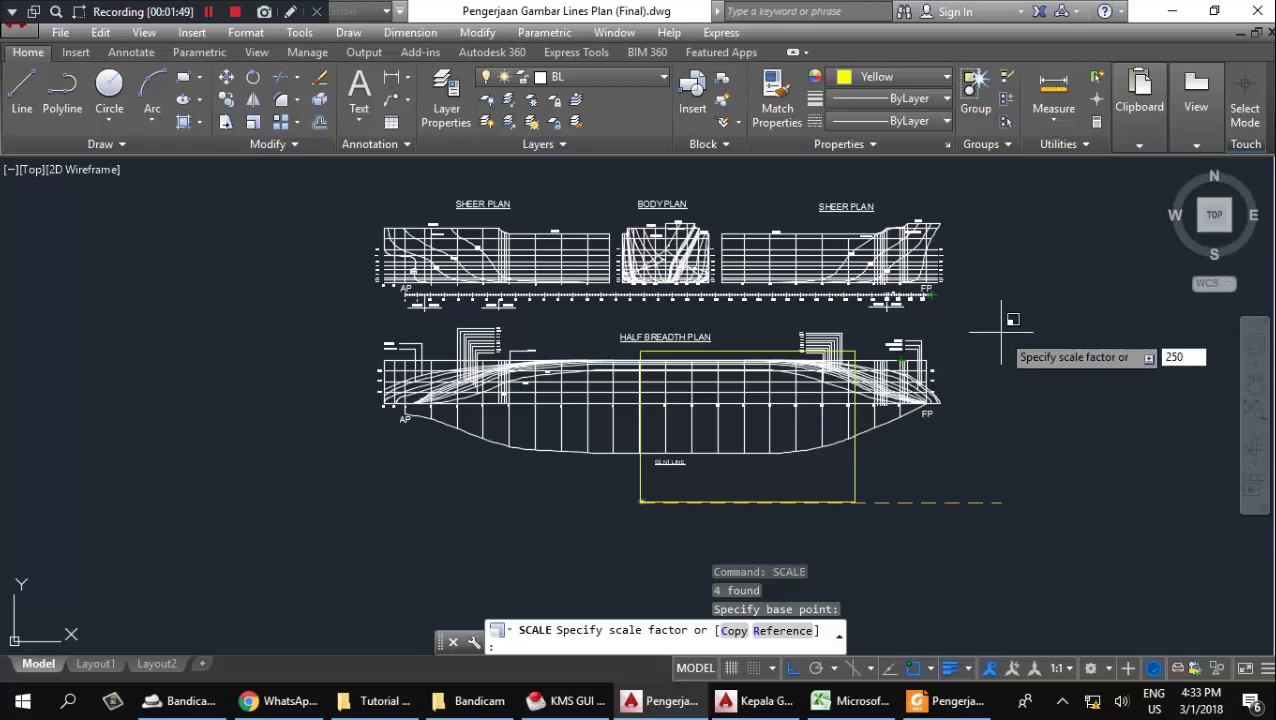
key("Return")
scroll(997, 336, "down", 2)
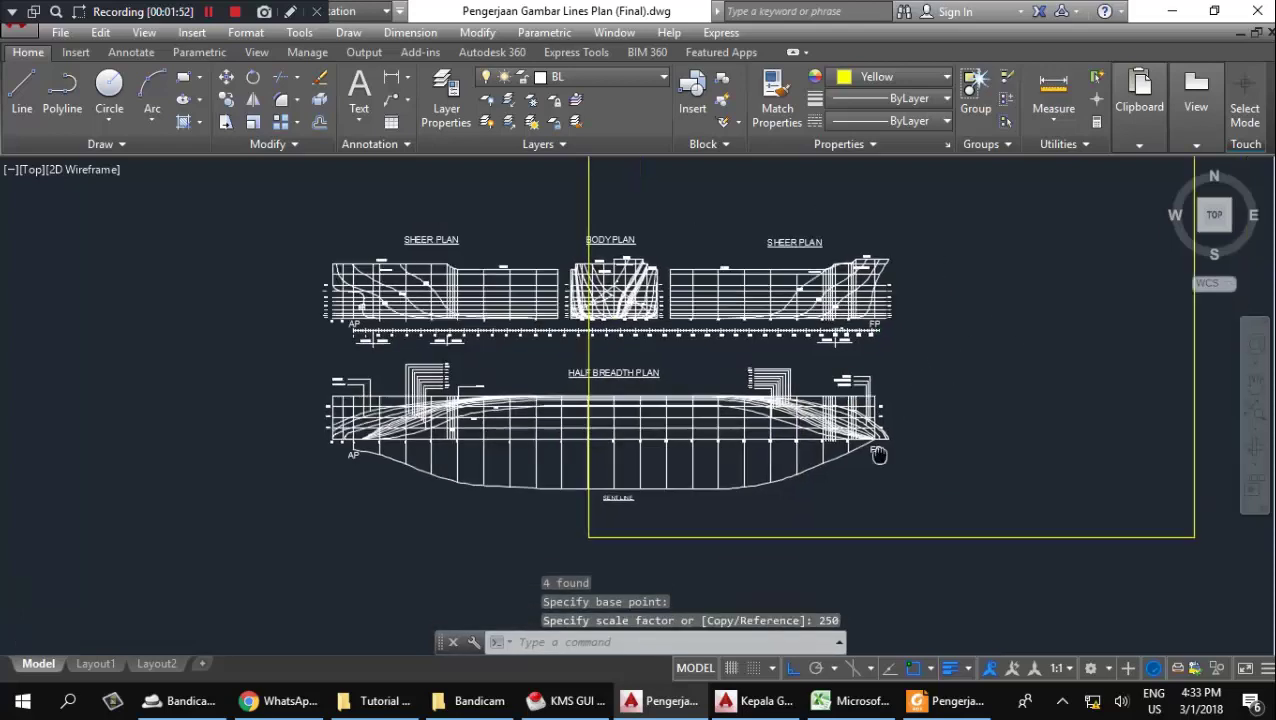
scroll(873, 521, "down", 3)
Select the enlarged rectangle with a window across its bottom edge.
left_click(925, 545)
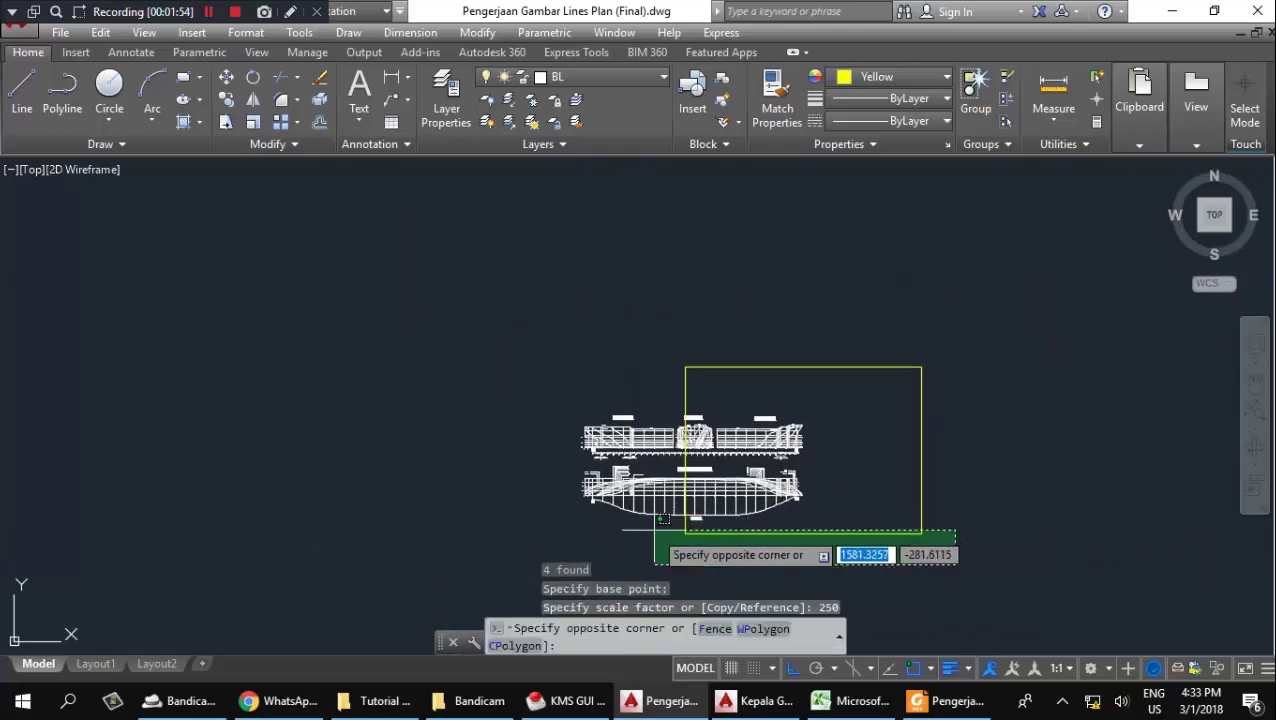
left_click(640, 533)
left_click(749, 319)
Join the rectangle's four edges into a single polyline with JOIN.
type("j")
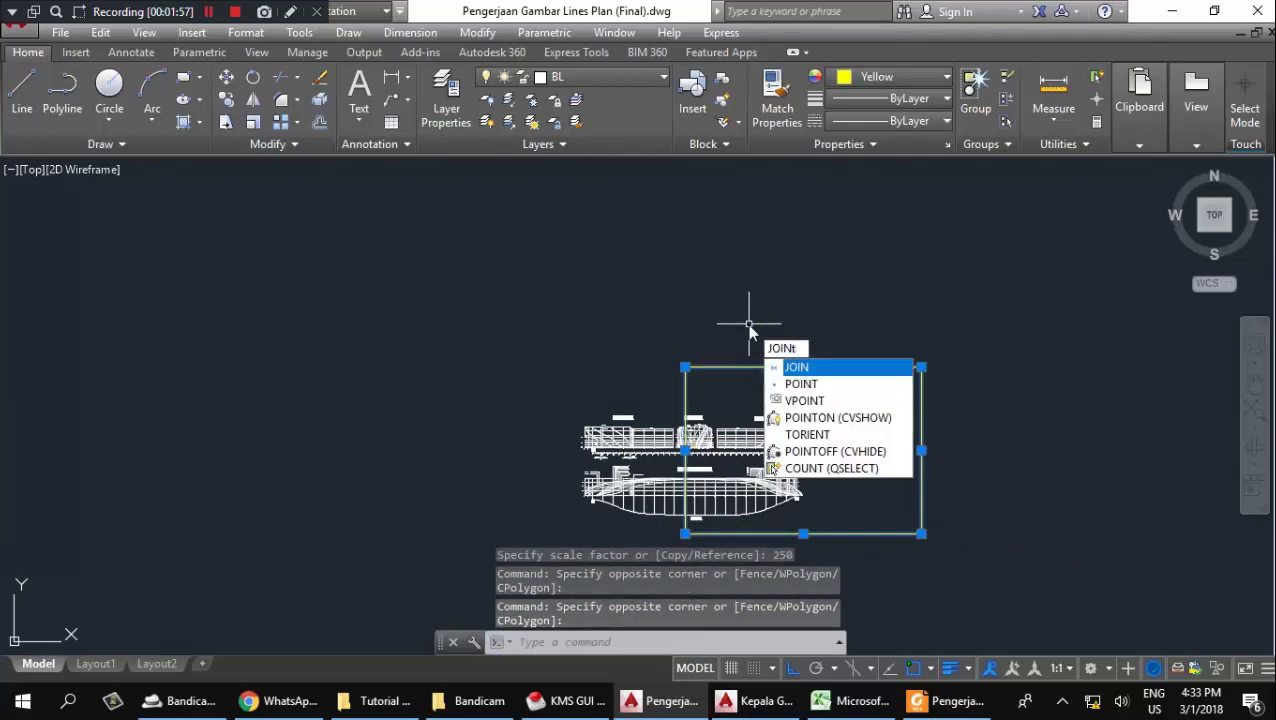
left_click(806, 368)
left_click(983, 442)
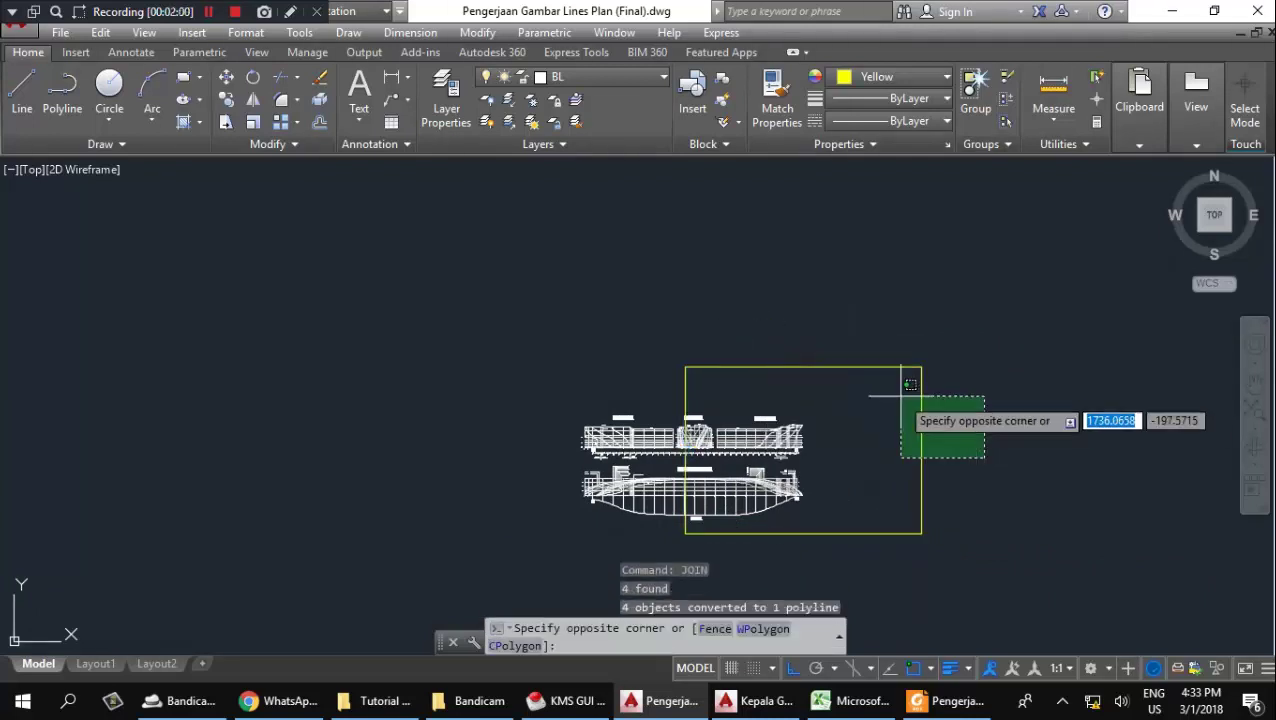
left_click(905, 395)
left_click(792, 668)
left_click(935, 545)
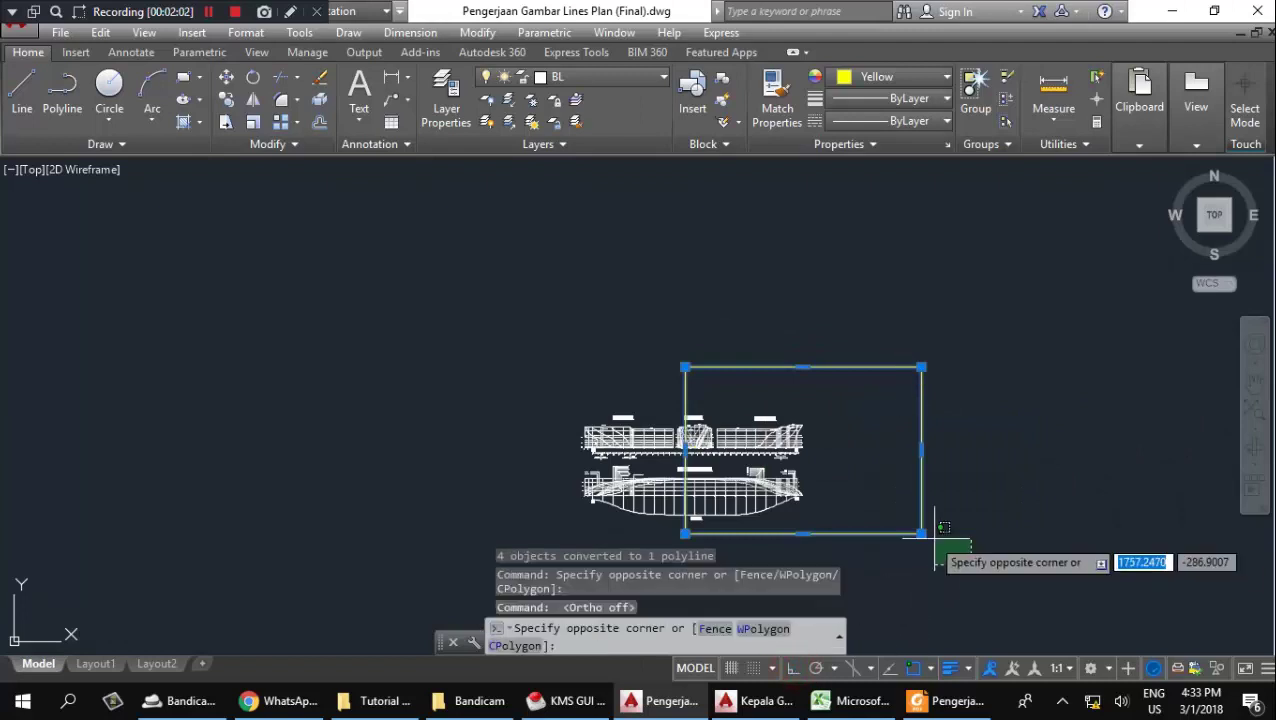
key("Escape")
key("Escape")
Move the rectangle by its lower-right corner so it encloses the sheer, body and half-breadth plans.
left_click(881, 503)
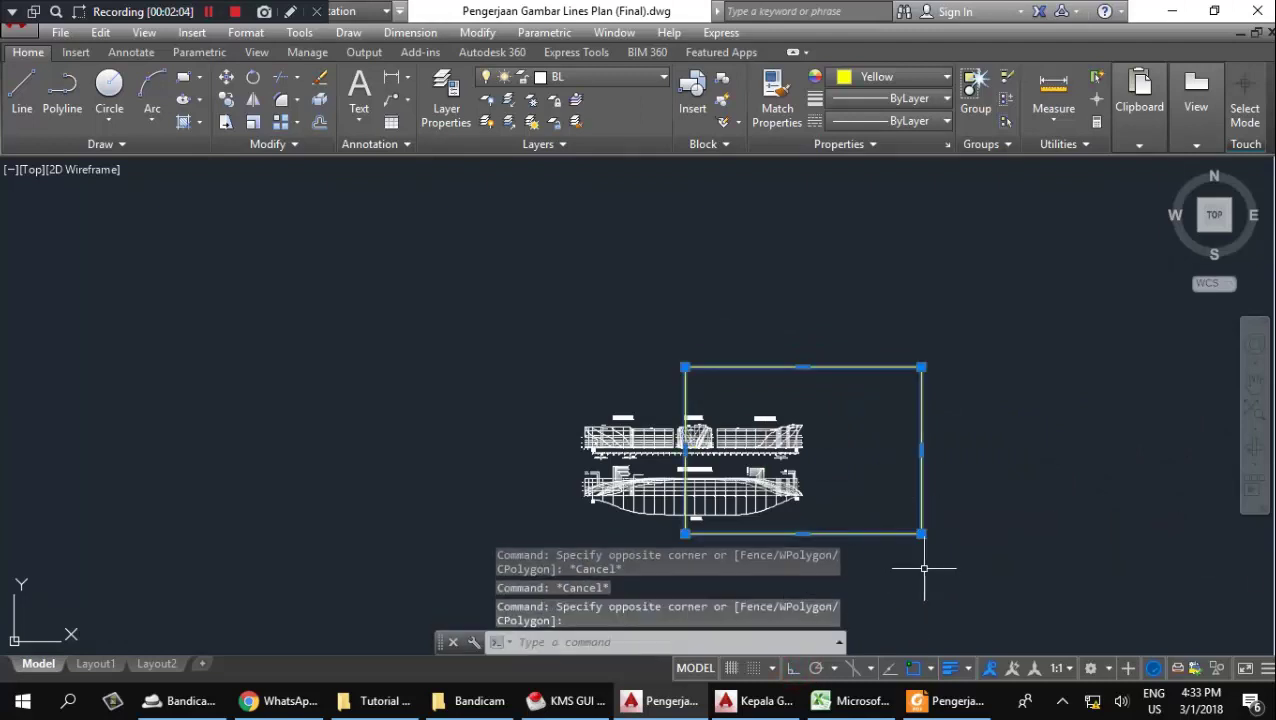
type("m")
key("Return")
left_click(921, 533)
scroll(786, 547, "up", 2)
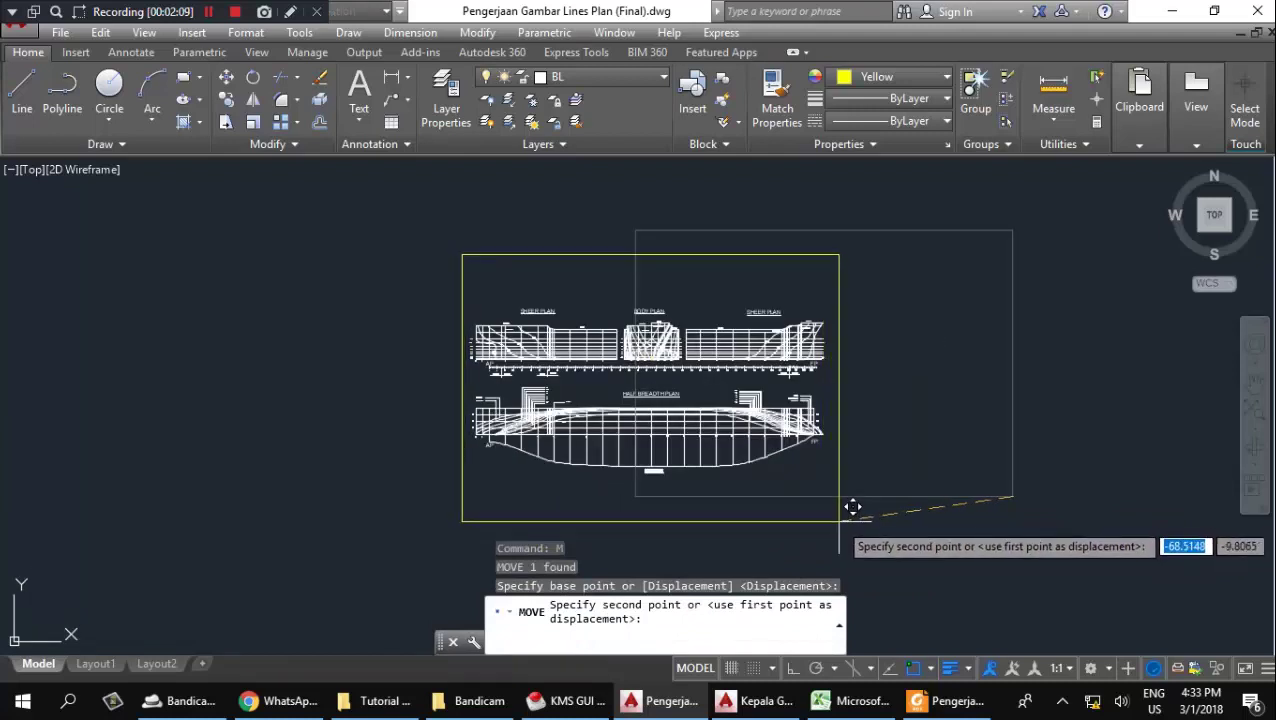
left_click(852, 507)
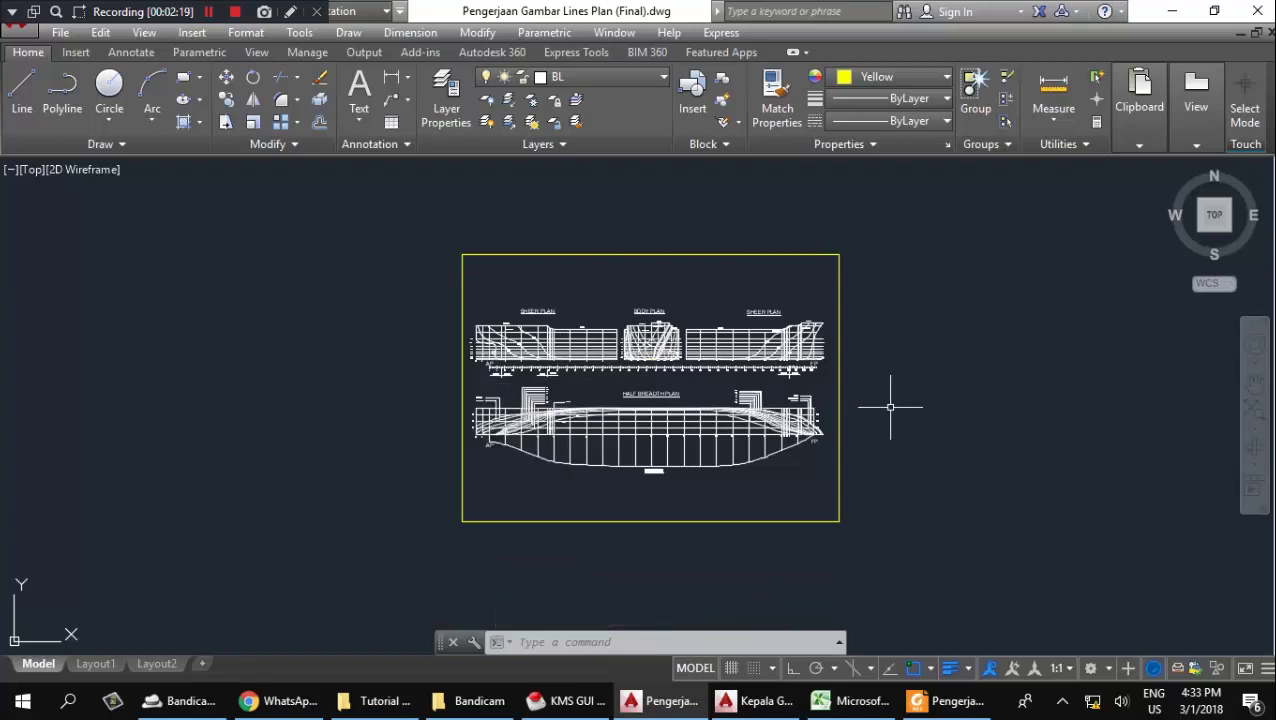
Select the frame rectangle several times, clearing each selection, to confirm it encloses the plans.
left_click(881, 541)
left_click(820, 494)
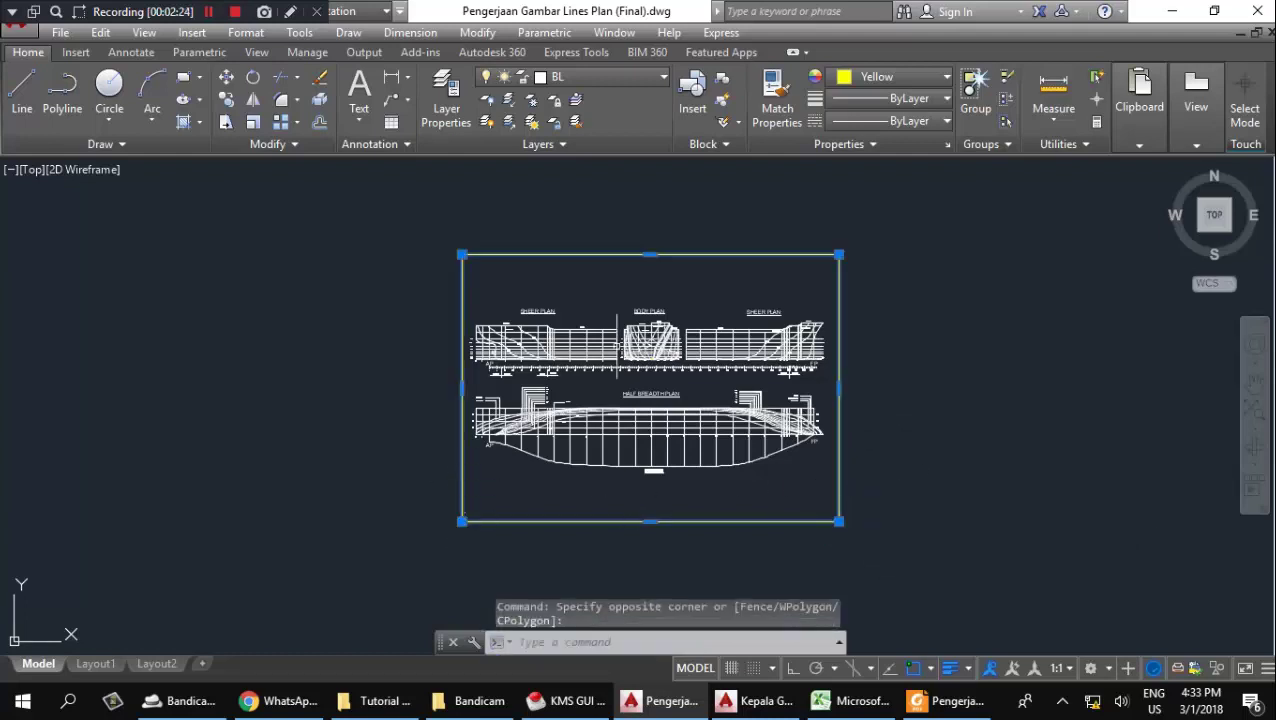
key("Escape")
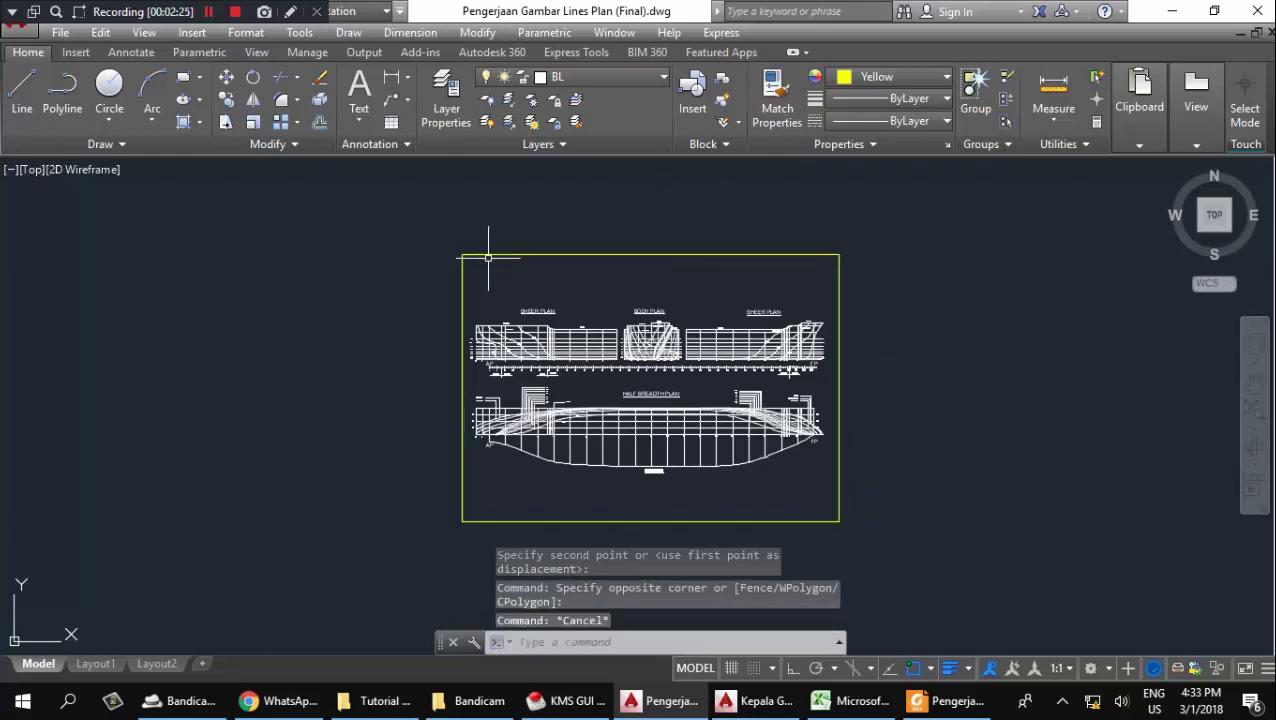
left_click(489, 261)
left_click(458, 256)
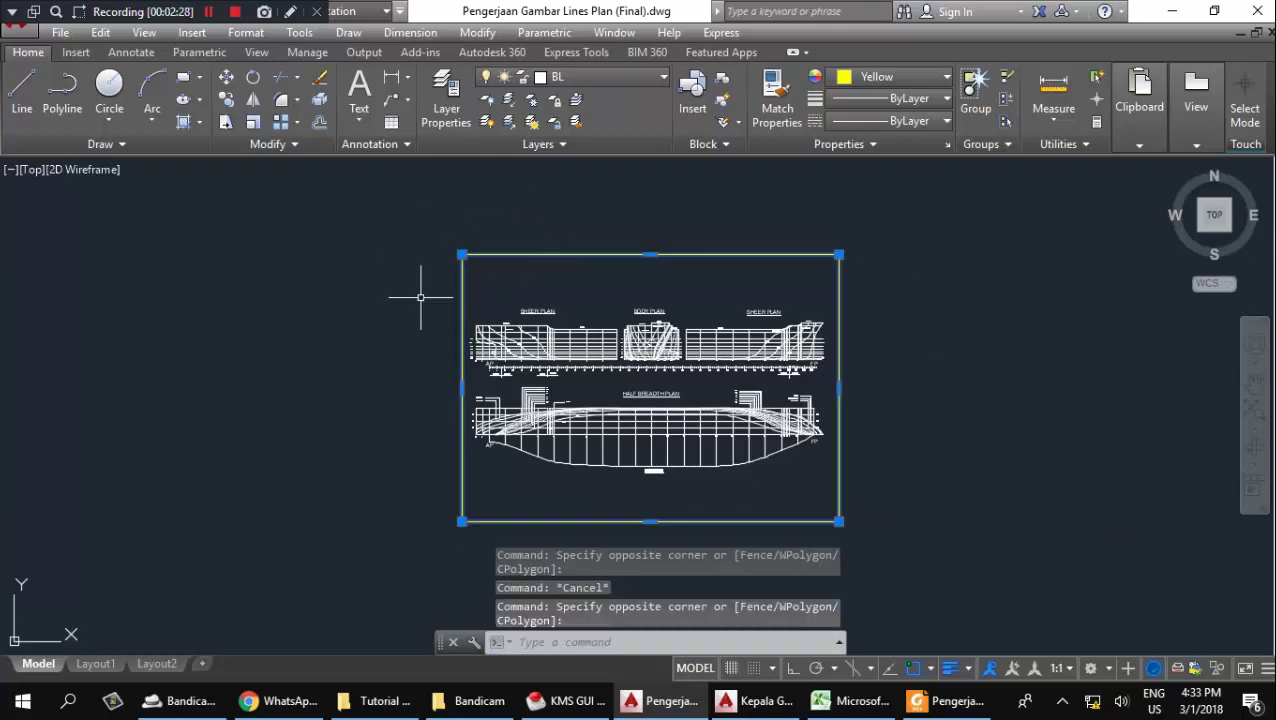
mouse_move(481, 330)
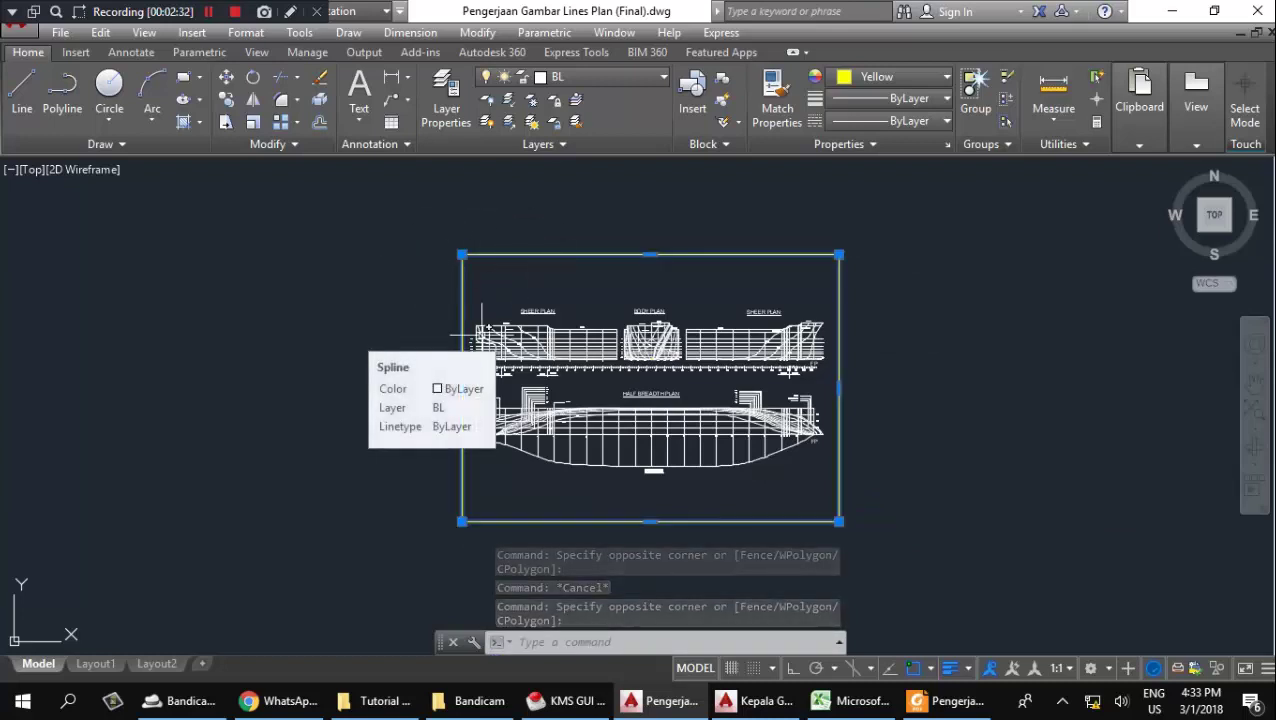
key("Escape")
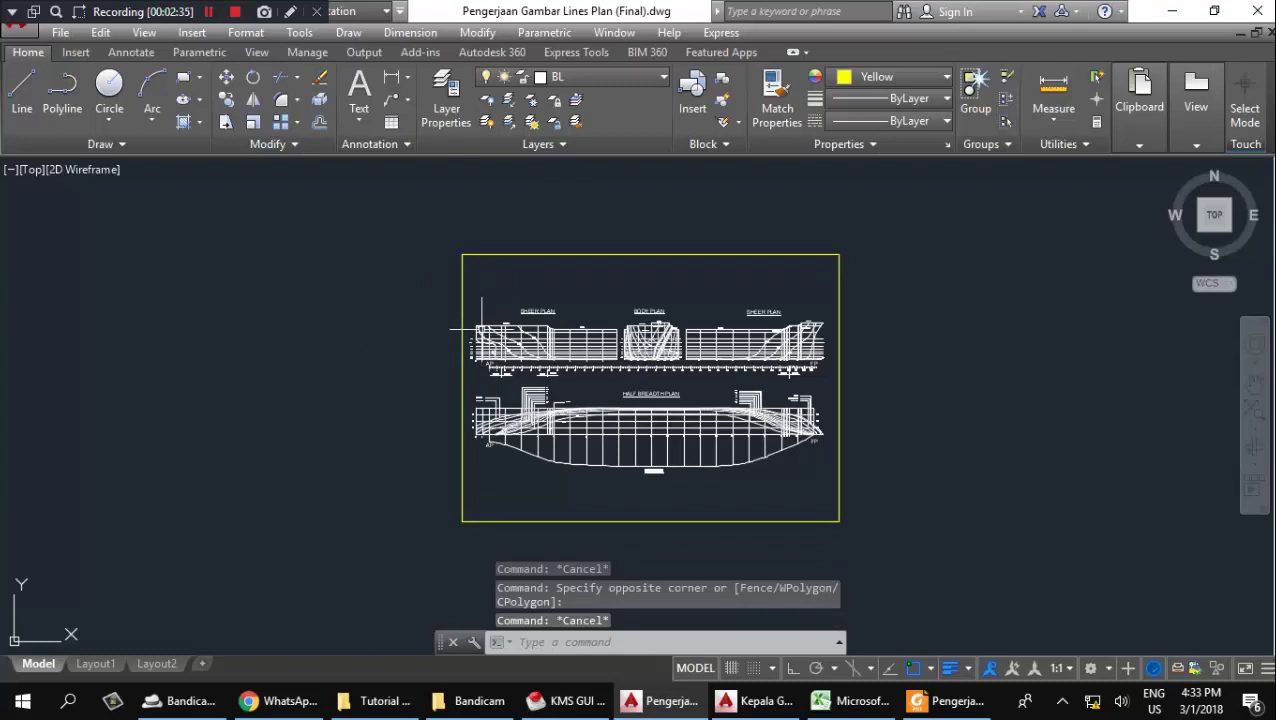
left_click(468, 272)
left_click(411, 218)
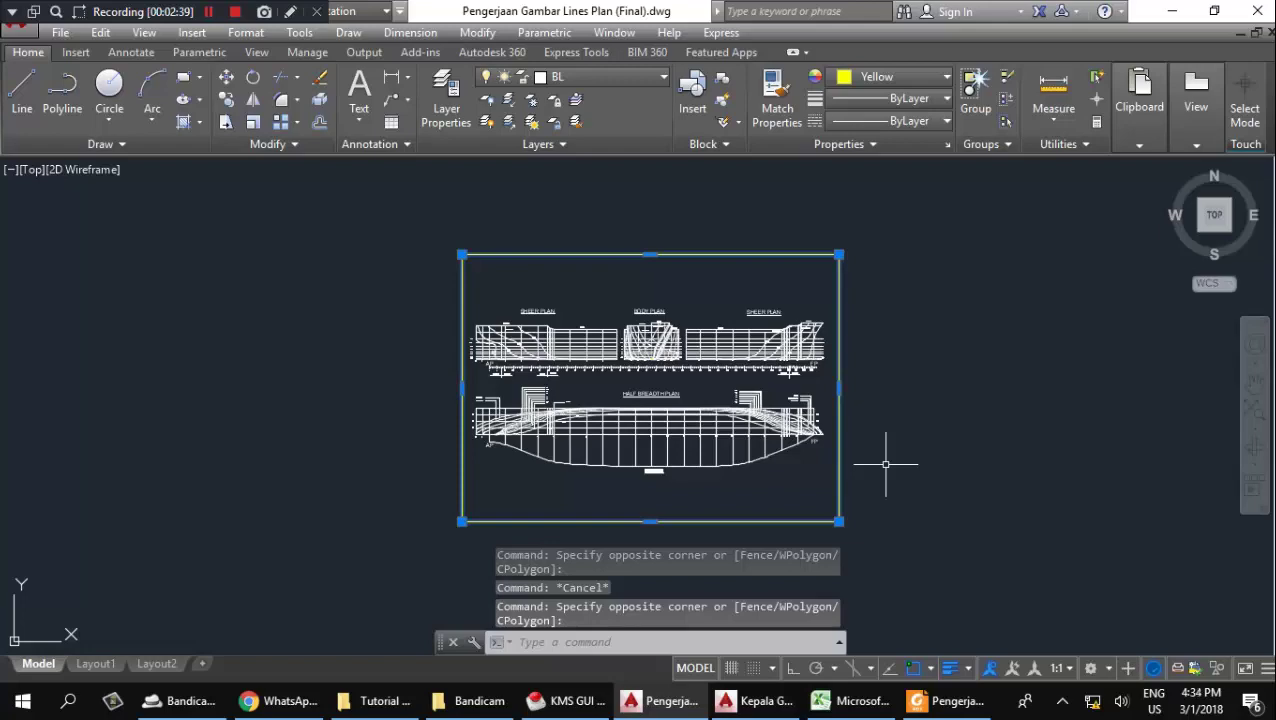
key("Escape")
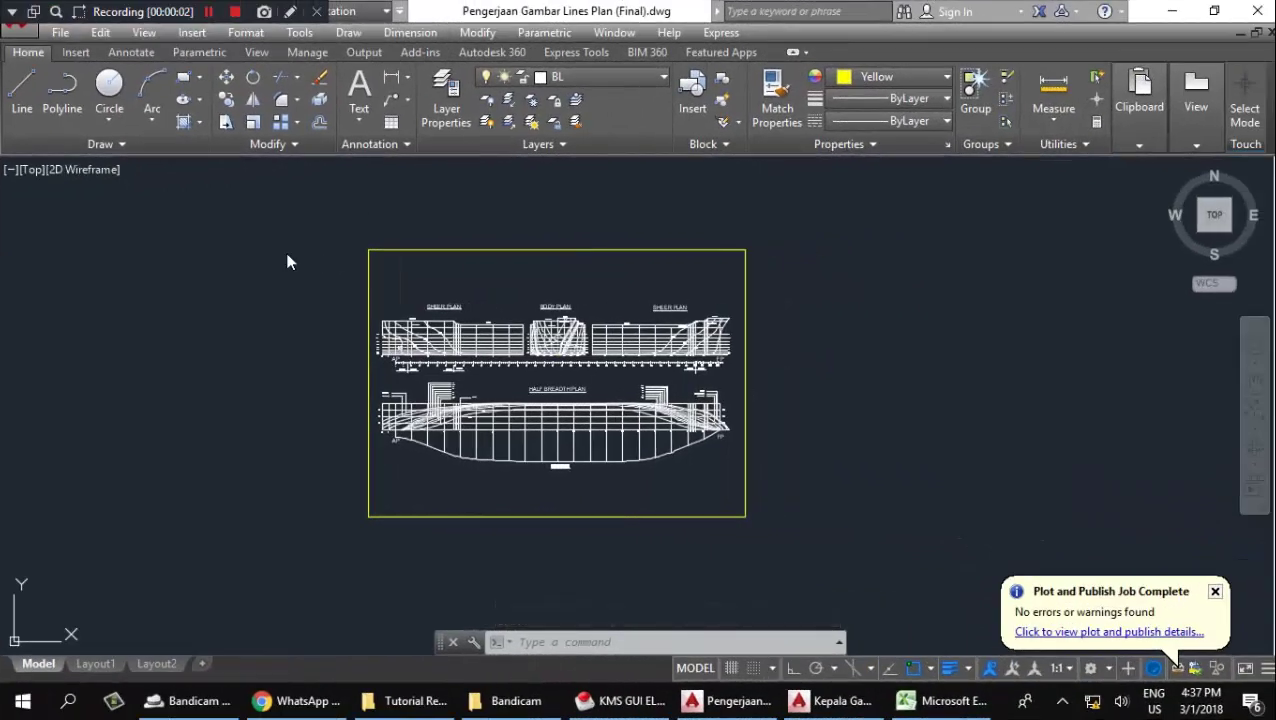
Open Plot and choose DWG To PDF as the plotter.
left_click(287, 262)
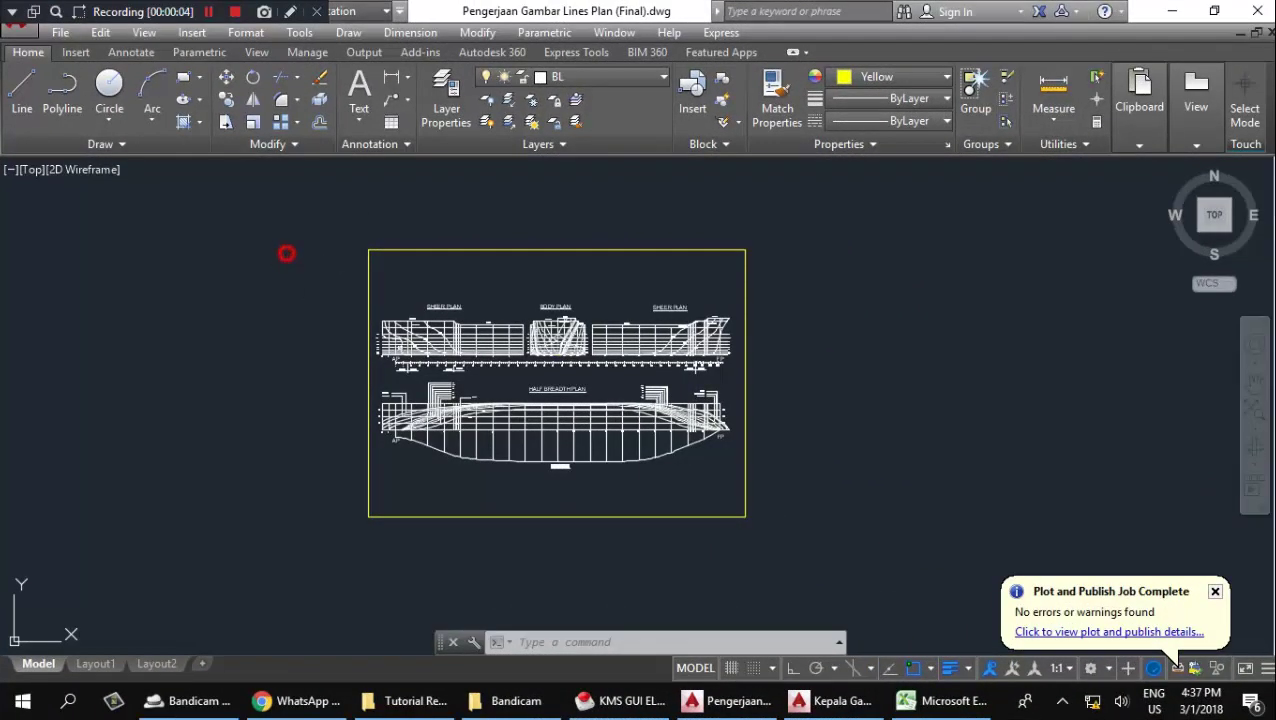
key("ctrl+p")
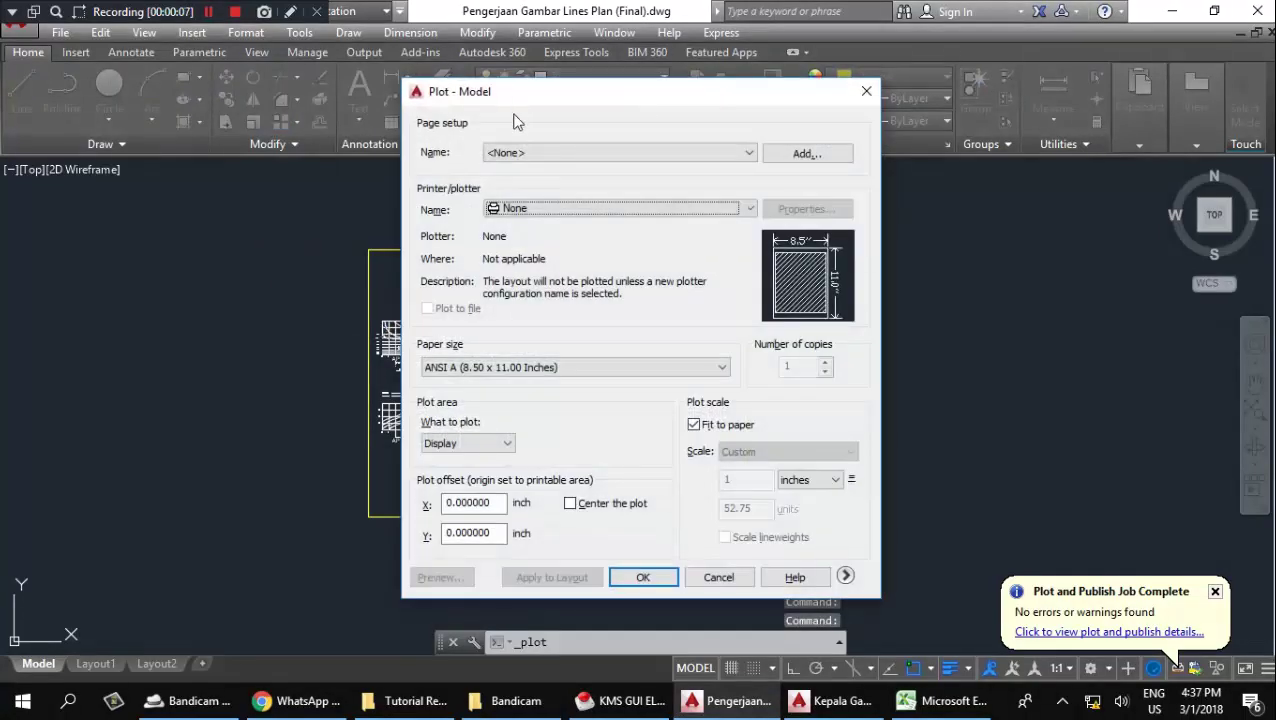
left_click_drag(514, 92, 492, 104)
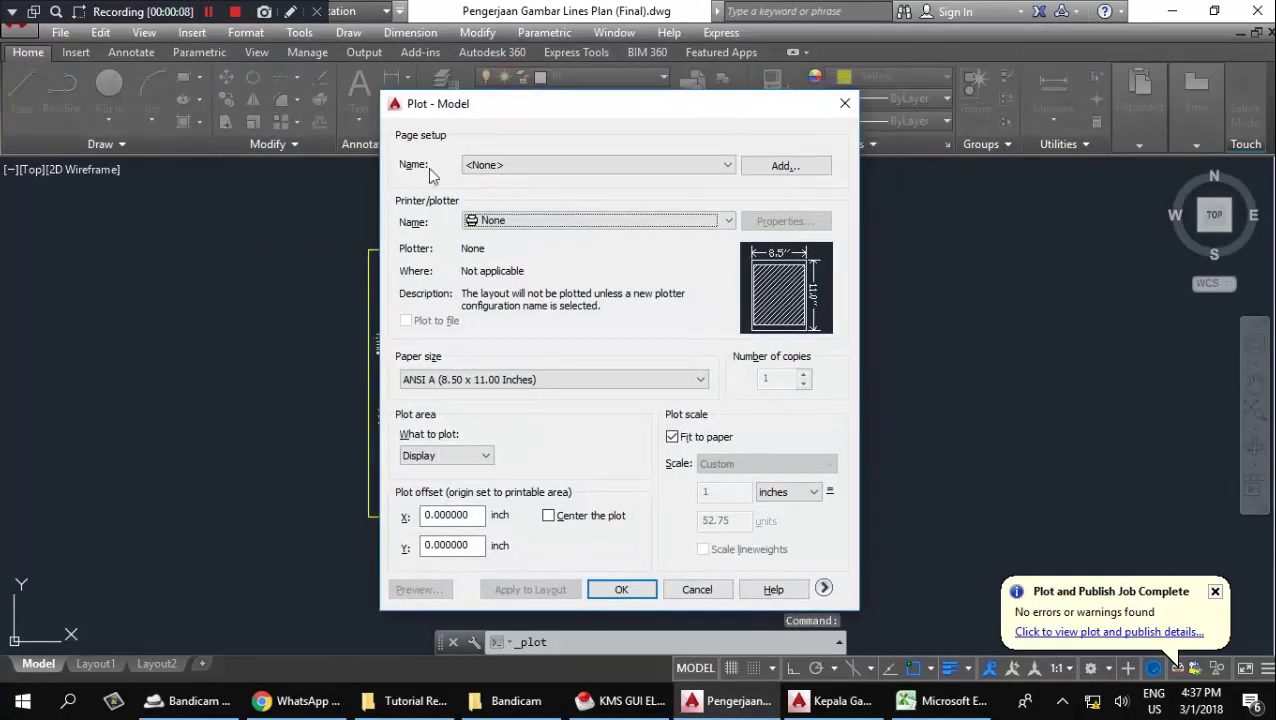
left_click(570, 223)
scroll(549, 272, "down", 1)
scroll(549, 272, "down", 2)
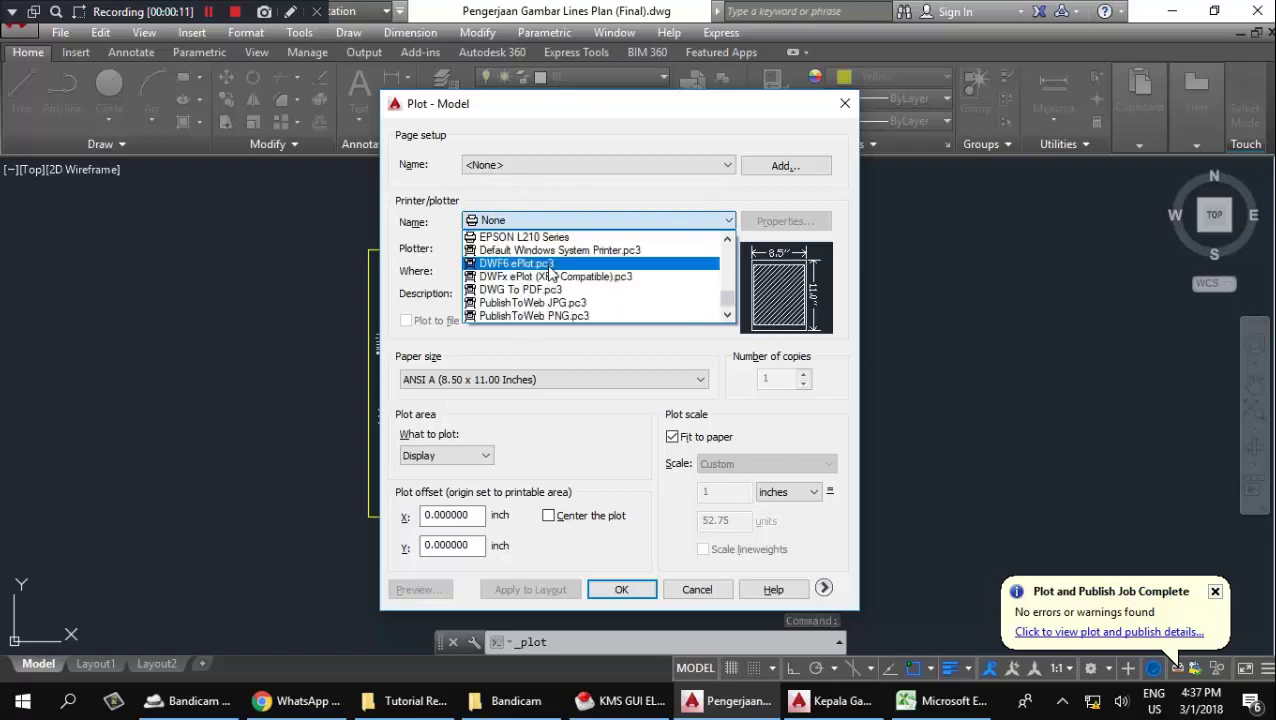
left_click(520, 290)
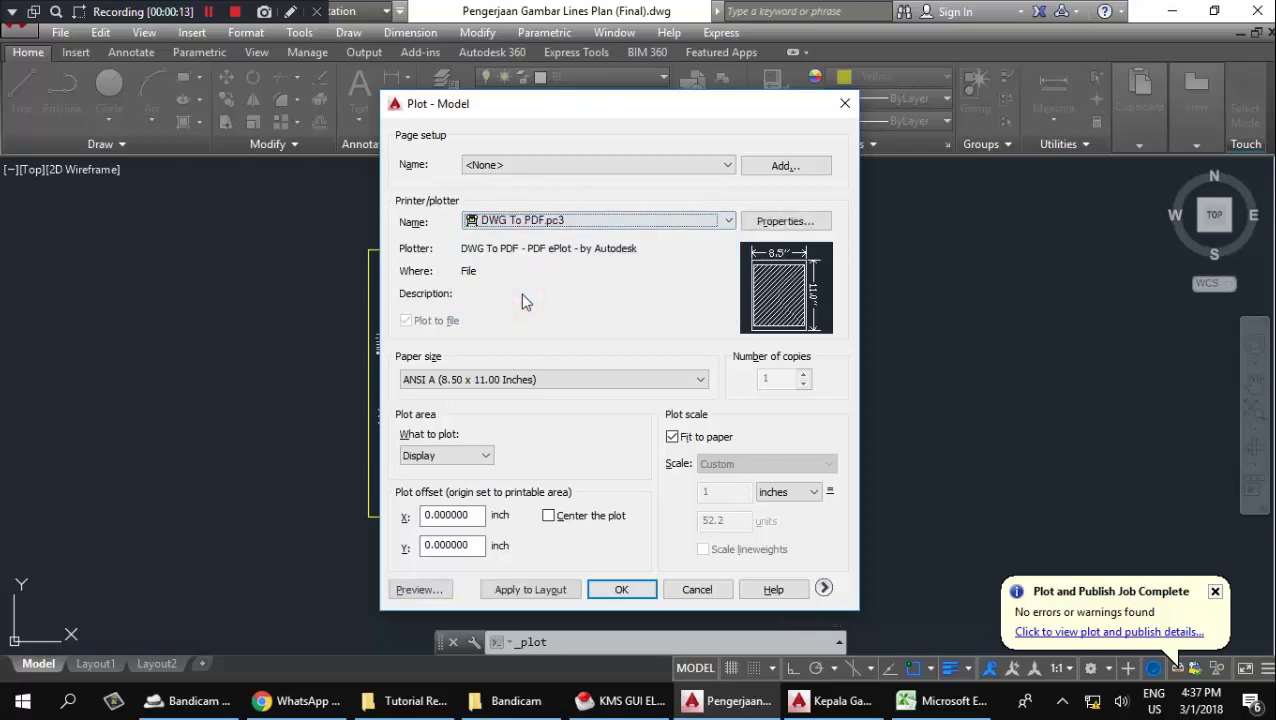
Choose ISO full bleed A2 (594 x 420 mm) paper, centre the plot, and plot a Window area.
left_click(549, 388)
scroll(453, 236, "up", 5)
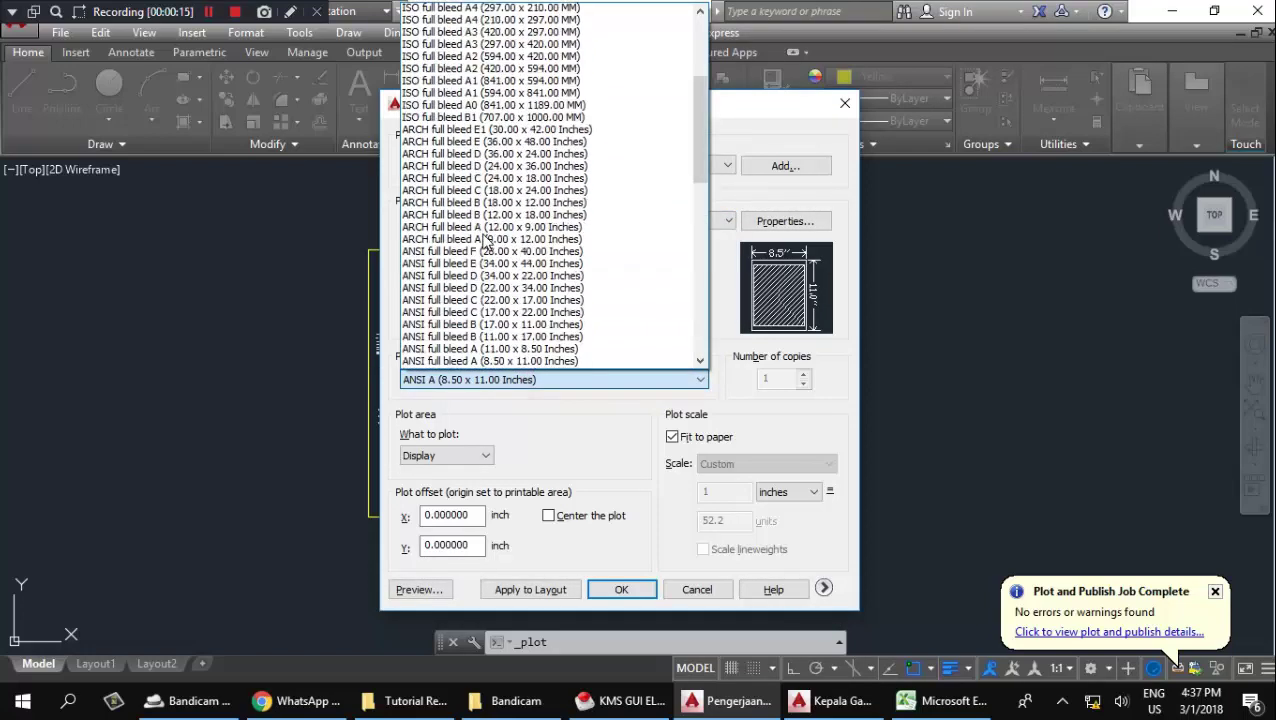
scroll(453, 236, "up", 5)
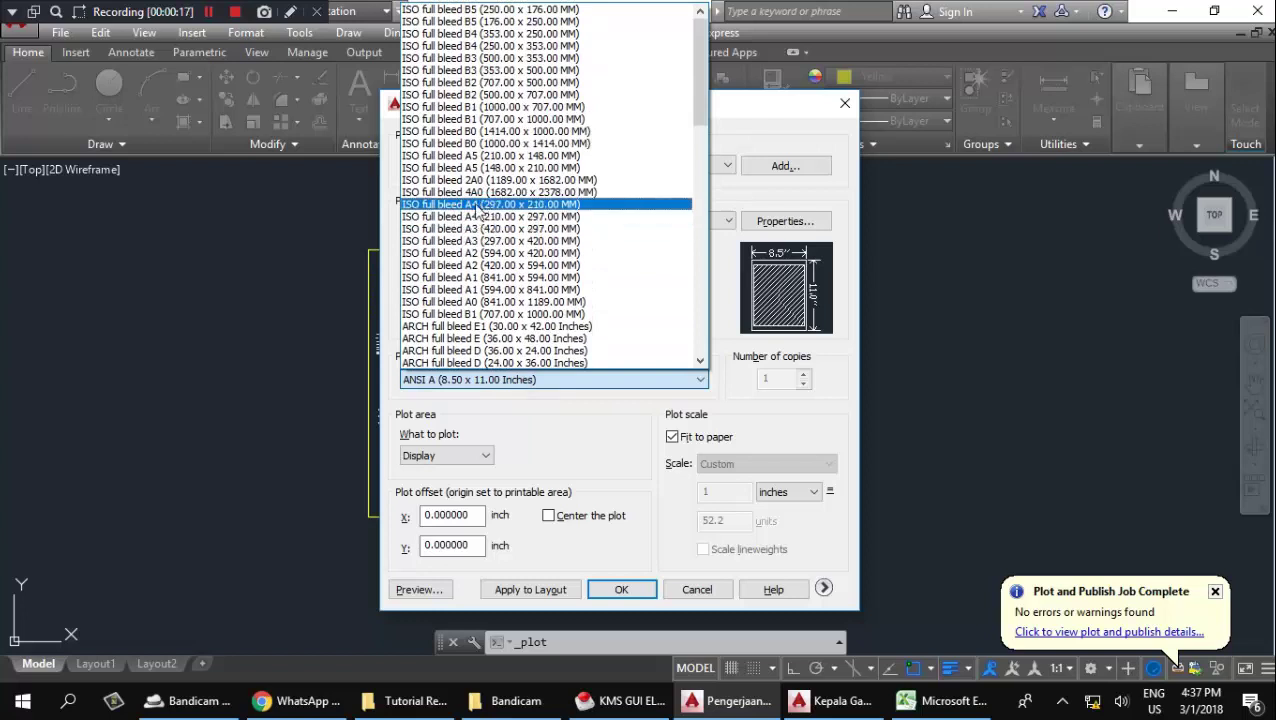
left_click(481, 256)
left_click(515, 379)
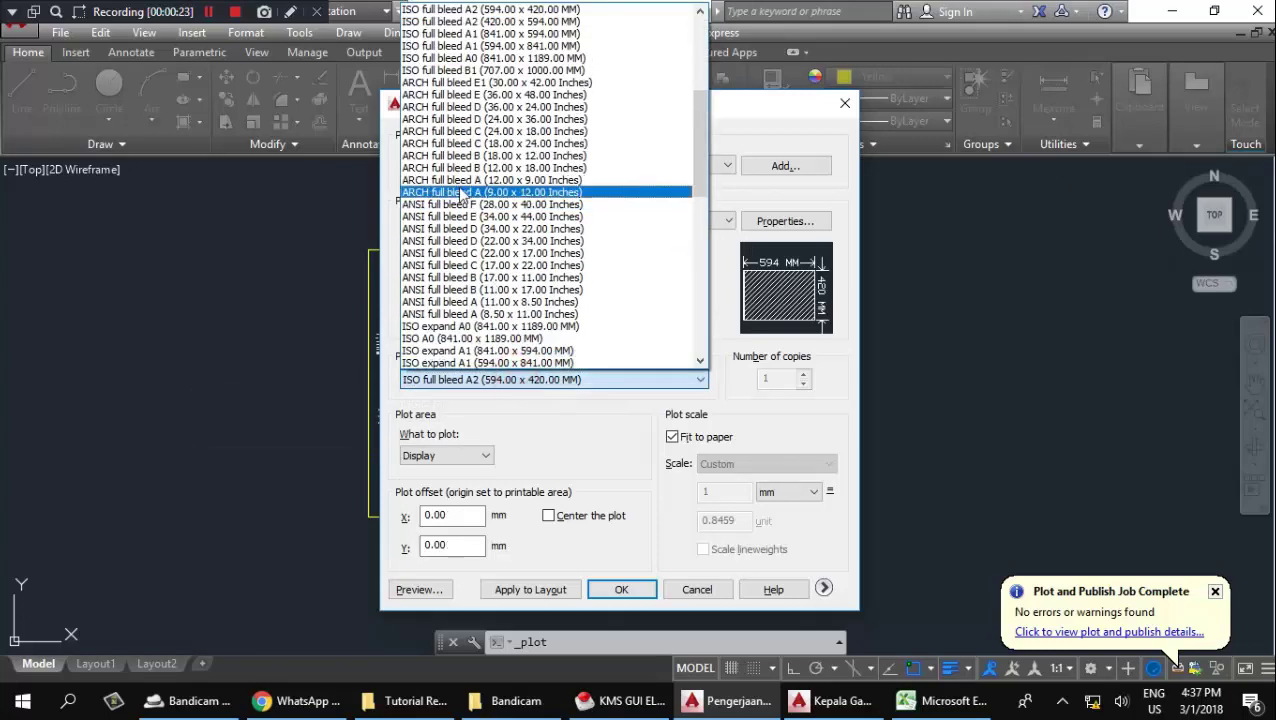
scroll(458, 200, "up", 4)
scroll(455, 210, "up", 3)
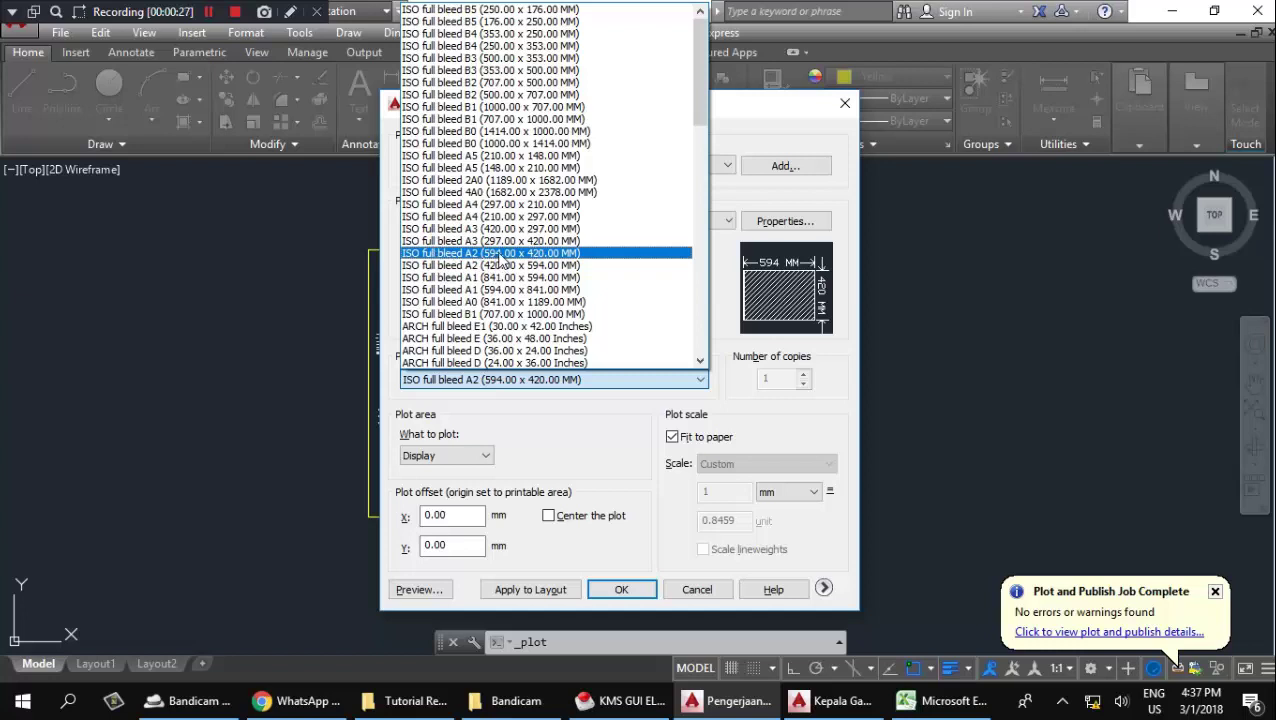
left_click(499, 256)
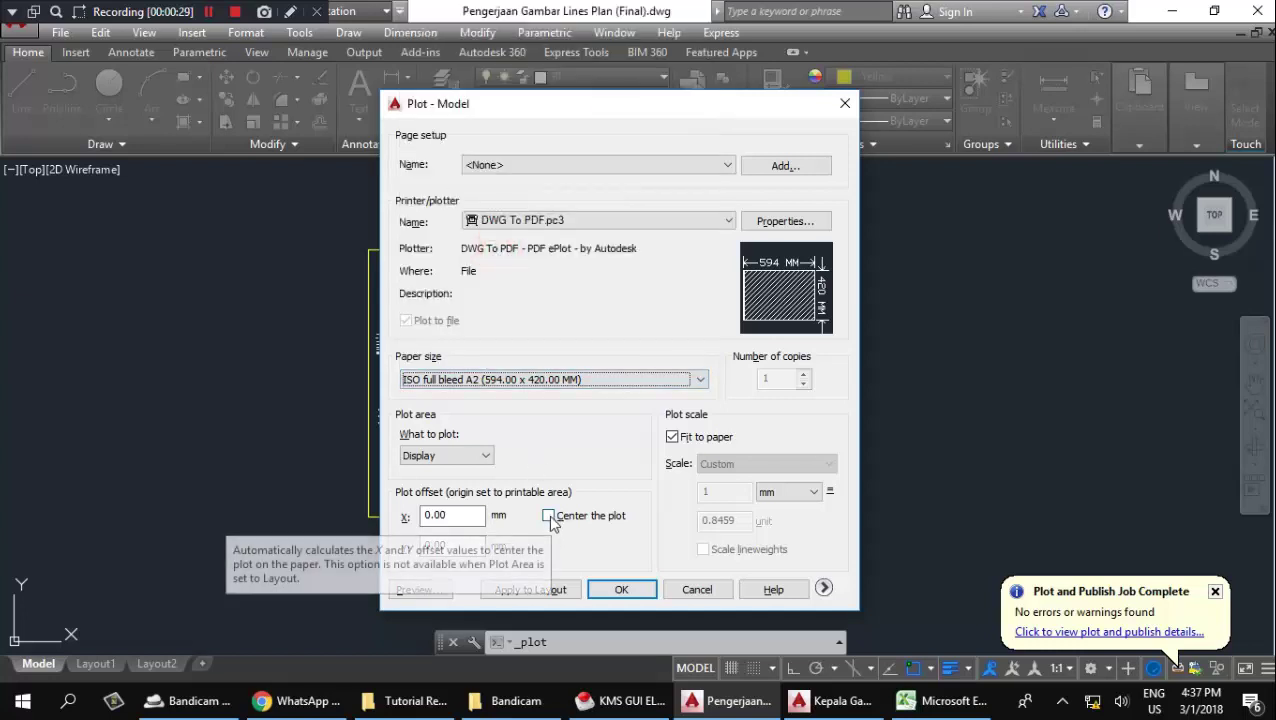
left_click(548, 516)
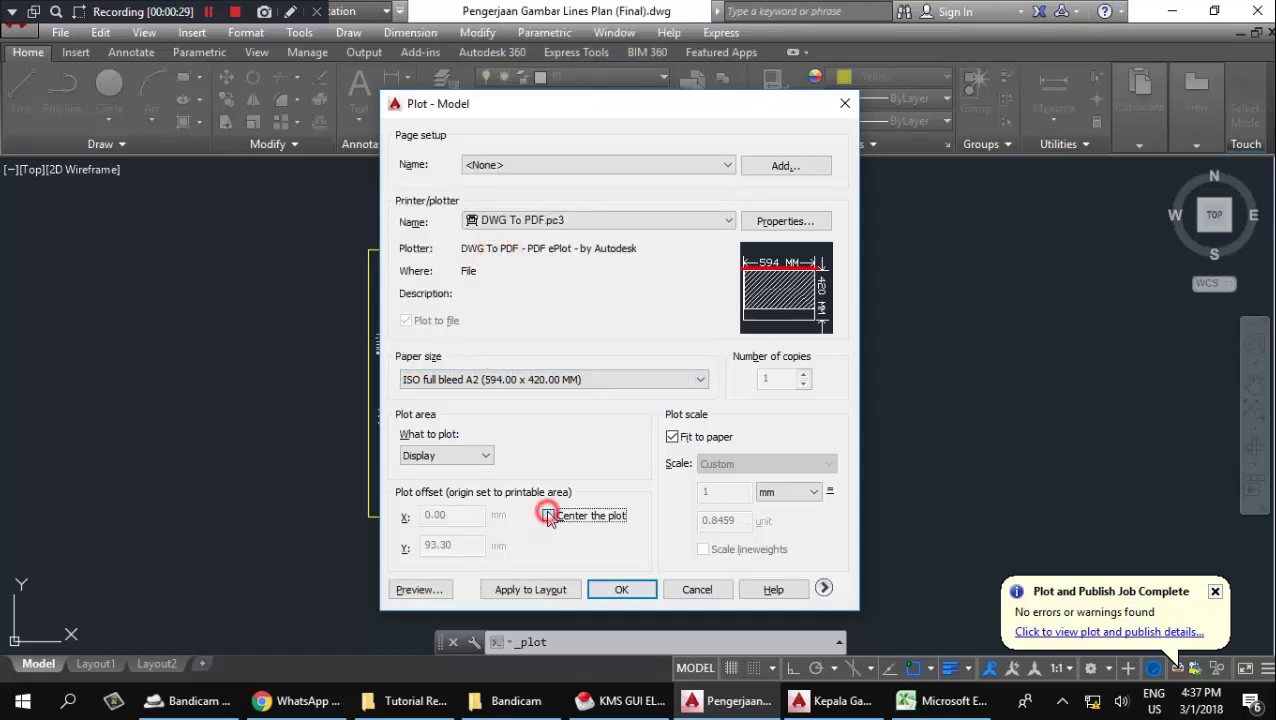
left_click(484, 457)
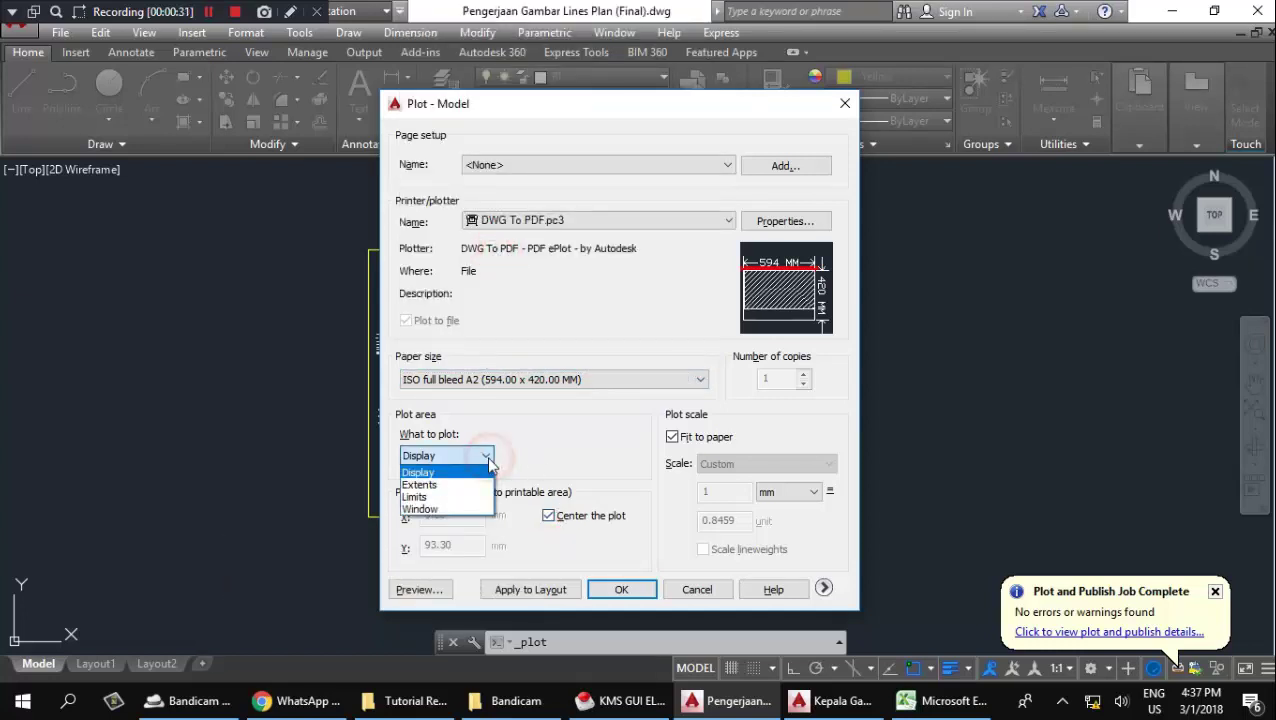
left_click(420, 508)
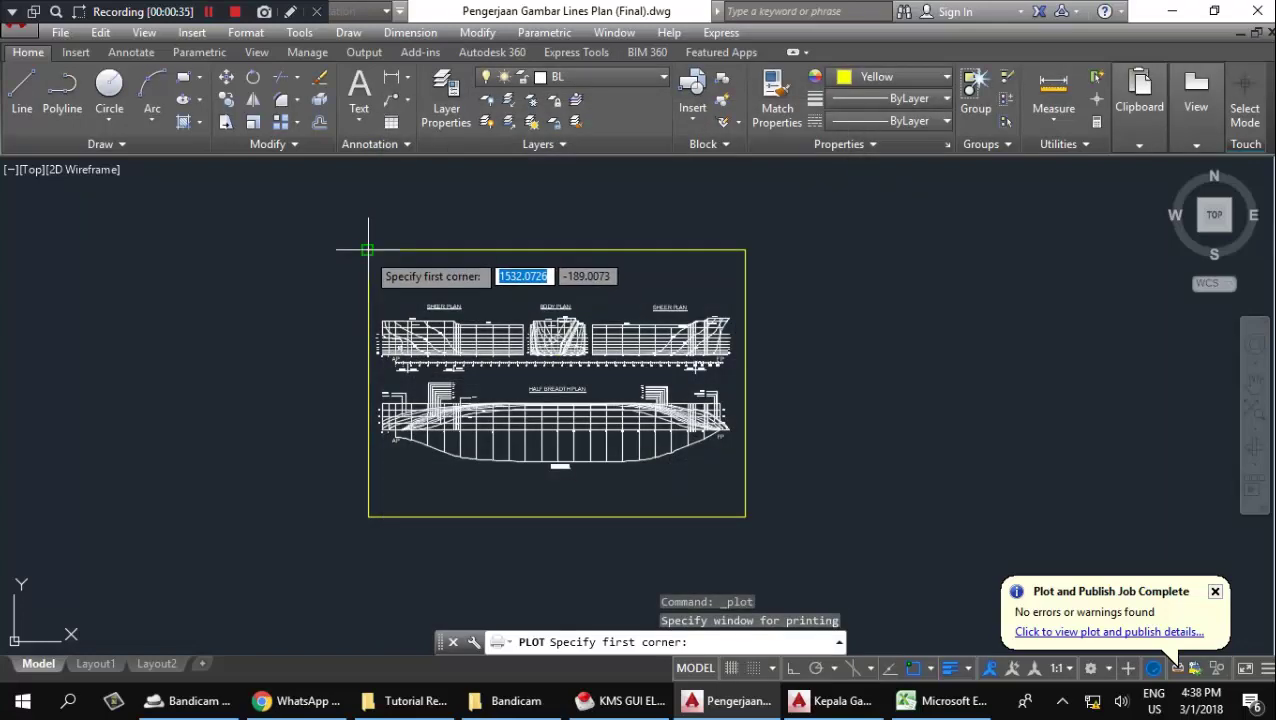
Set the plot window from the frame's top-left to bottom-right corner and preview the sheet.
left_click(369, 250)
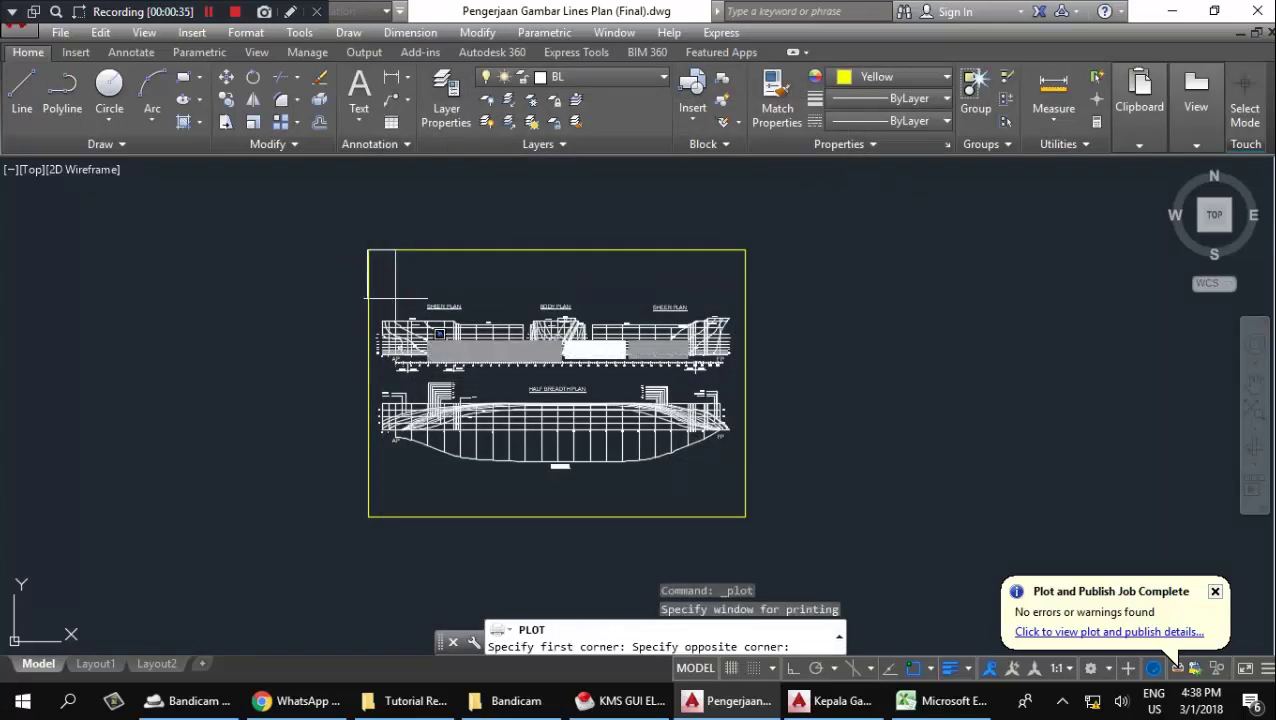
left_click(745, 516)
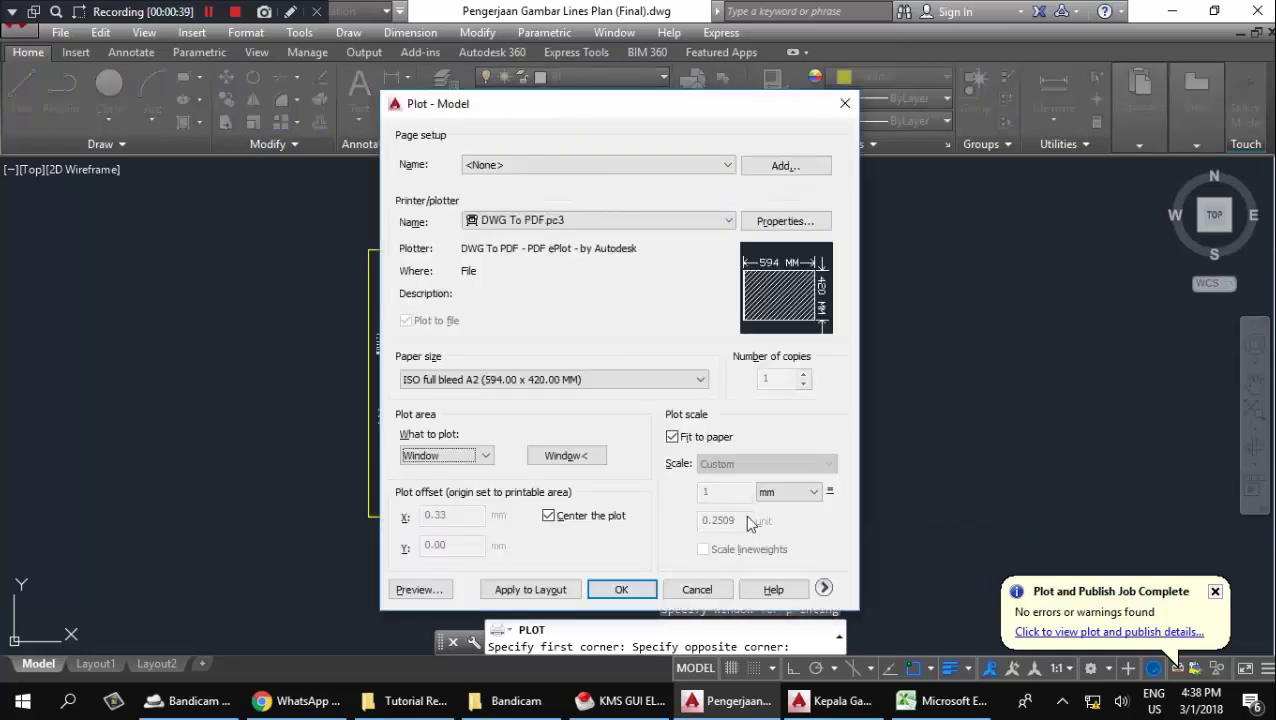
left_click(416, 590)
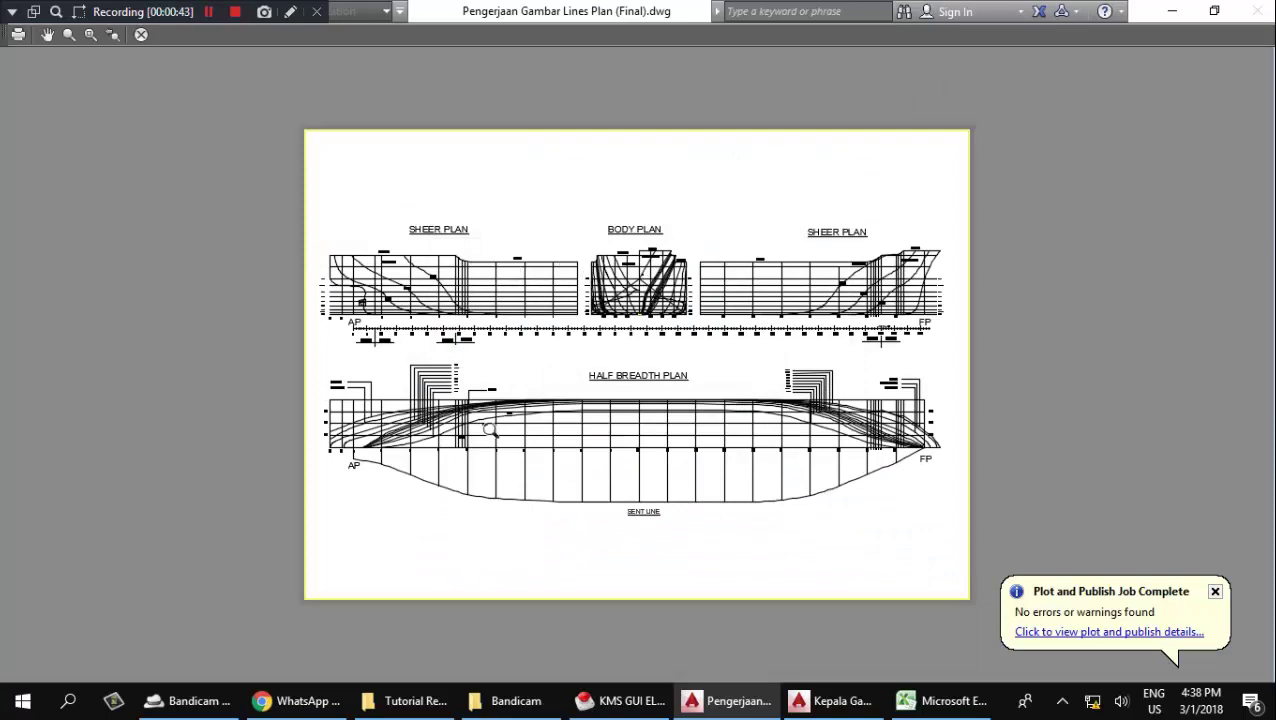
key("Escape")
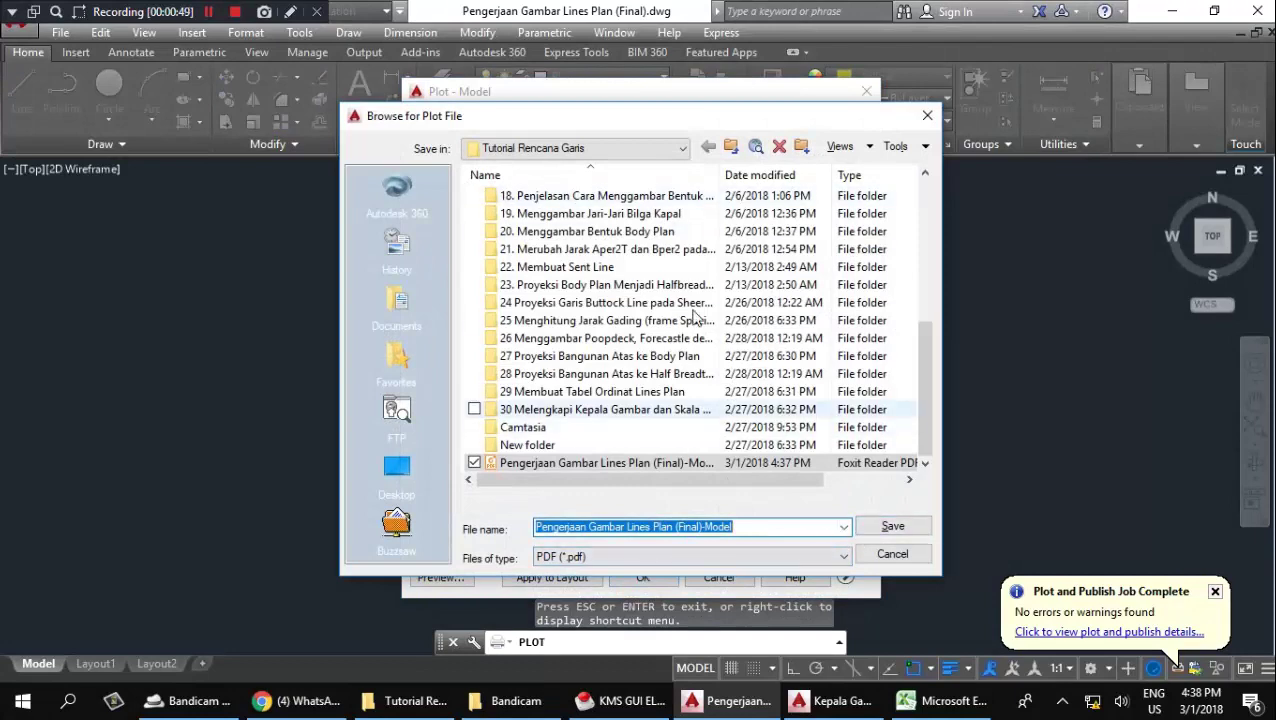
Save the PDF as Pengerjaan Gambar Lines Plan (Final)-Model, overwriting the existing file.
left_click(884, 538)
left_click(683, 369)
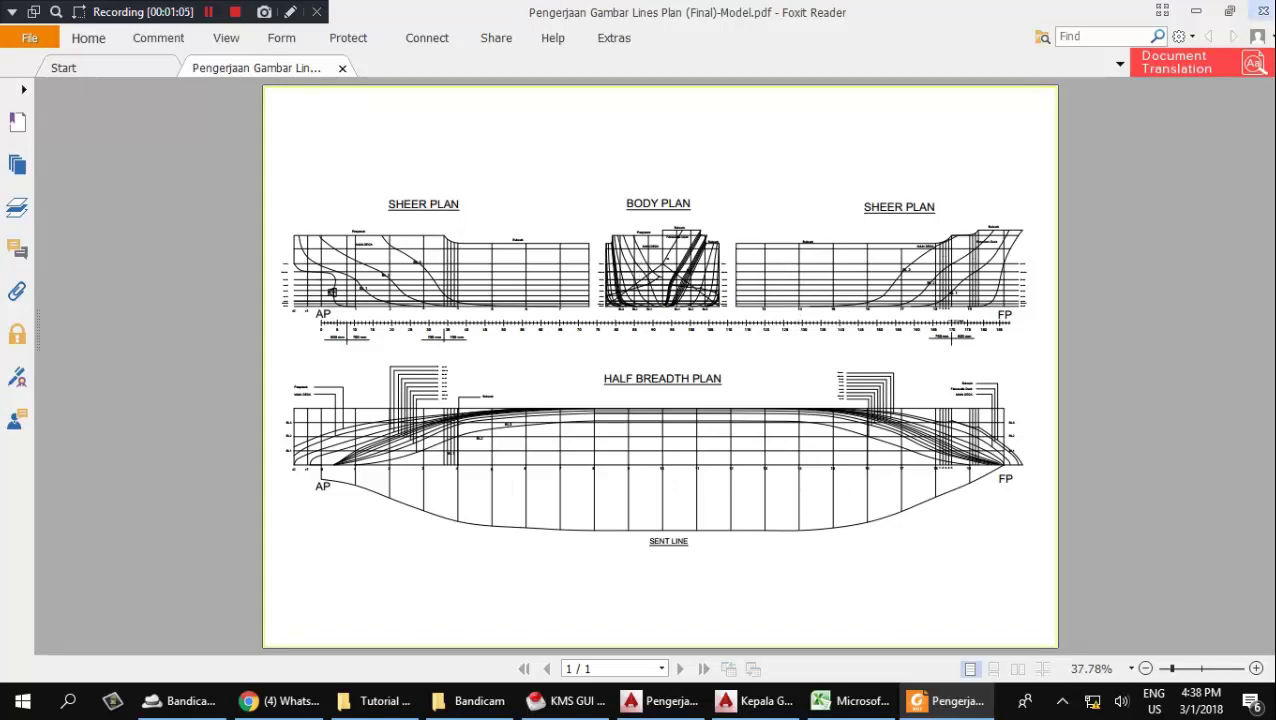
Switch to the Kepala Gambar dan Tabel Ordinat drawing and bring its sheet frame into view.
left_click(662, 700)
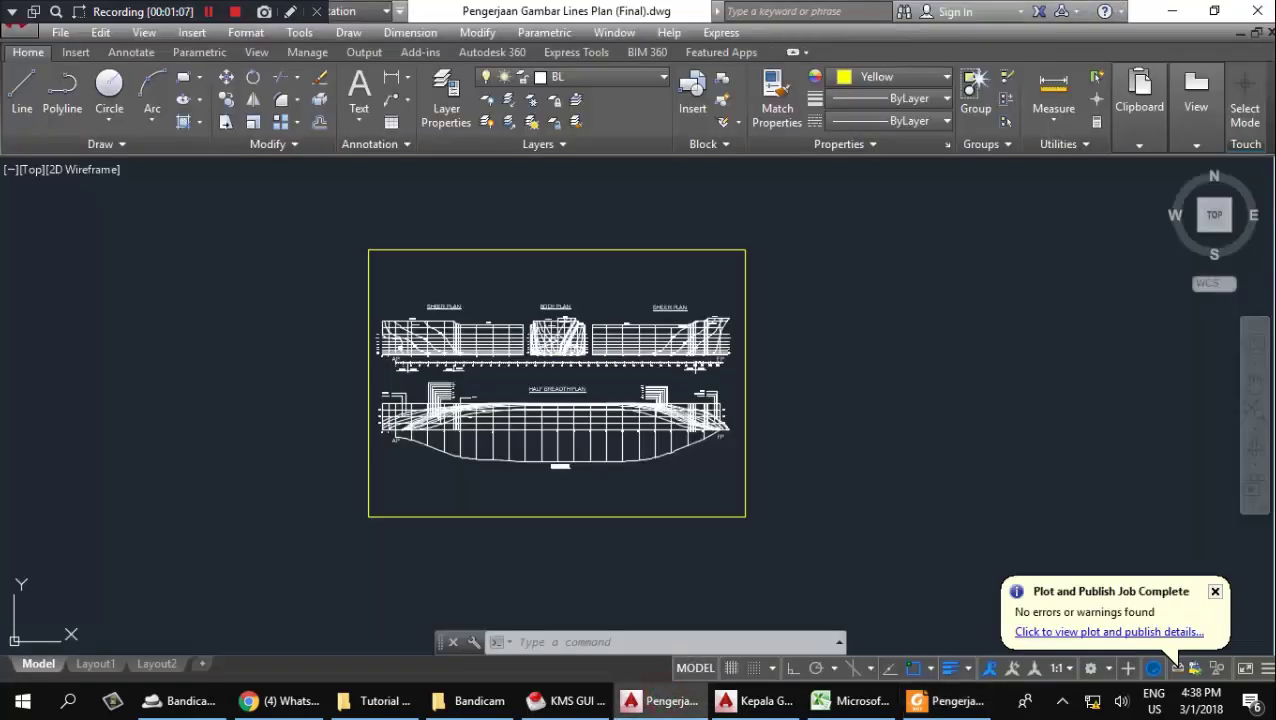
scroll(746, 541, "up", 4)
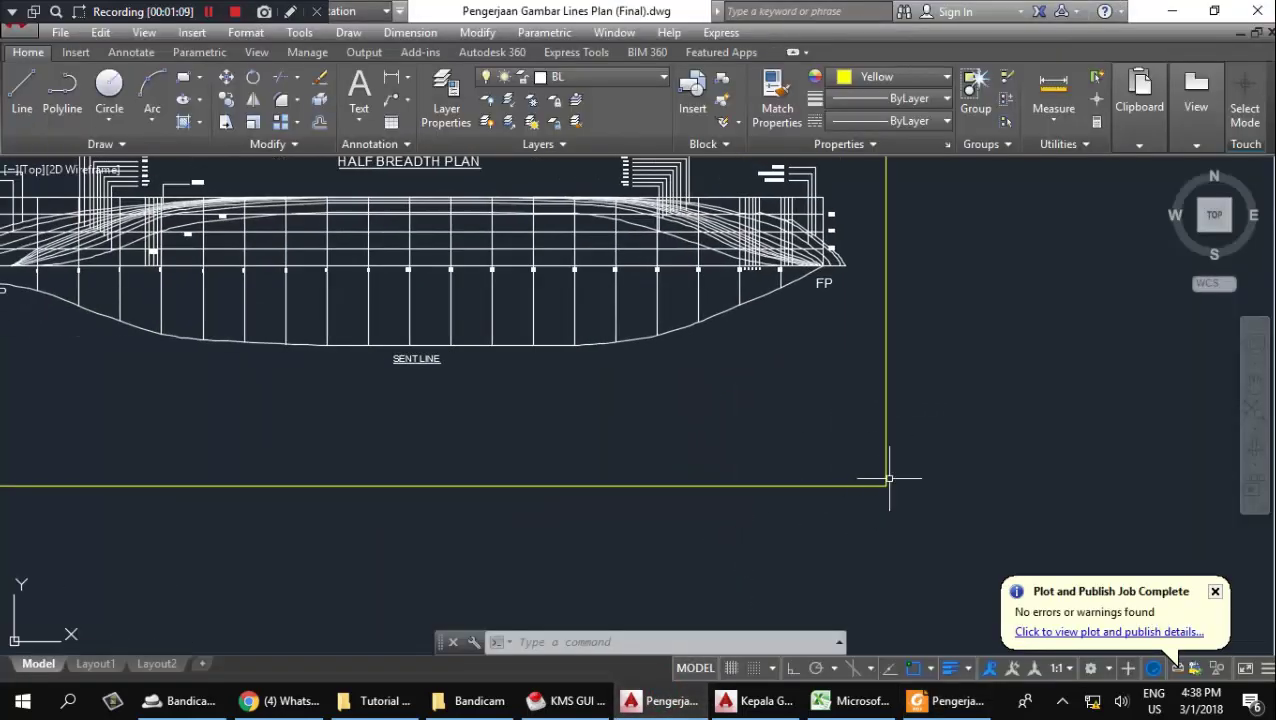
left_click(762, 708)
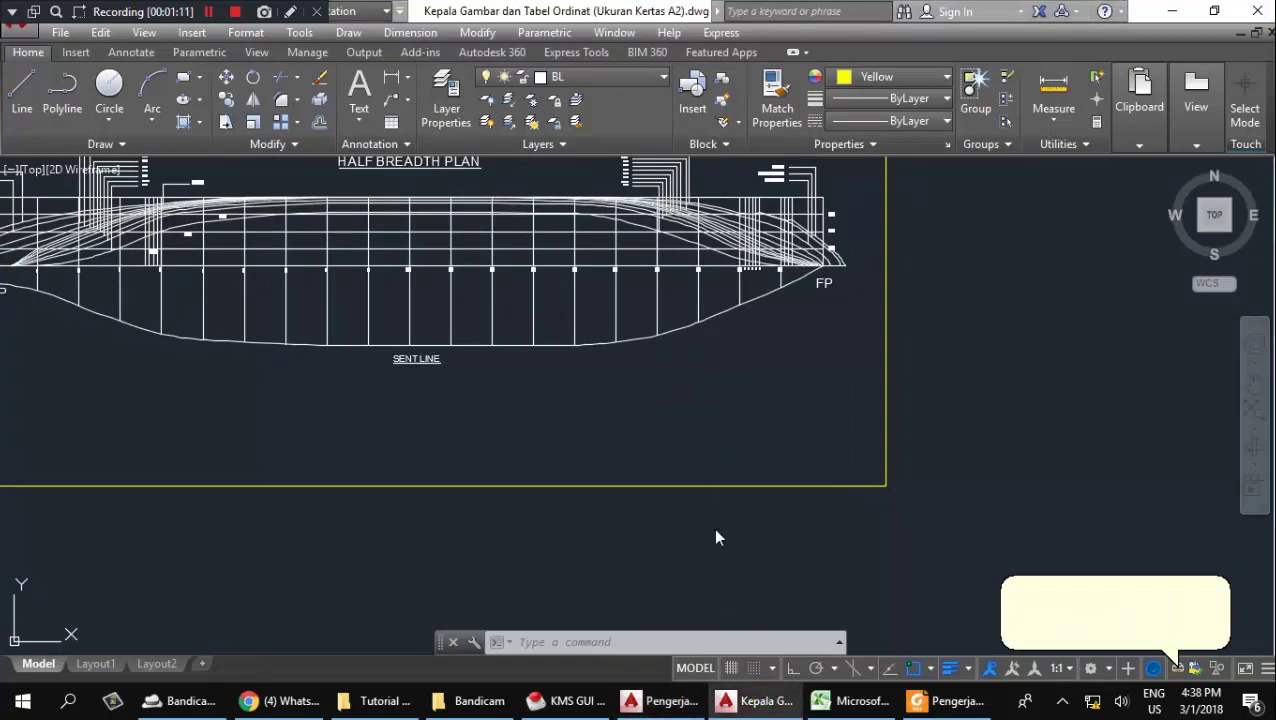
scroll(927, 580, "down", 4)
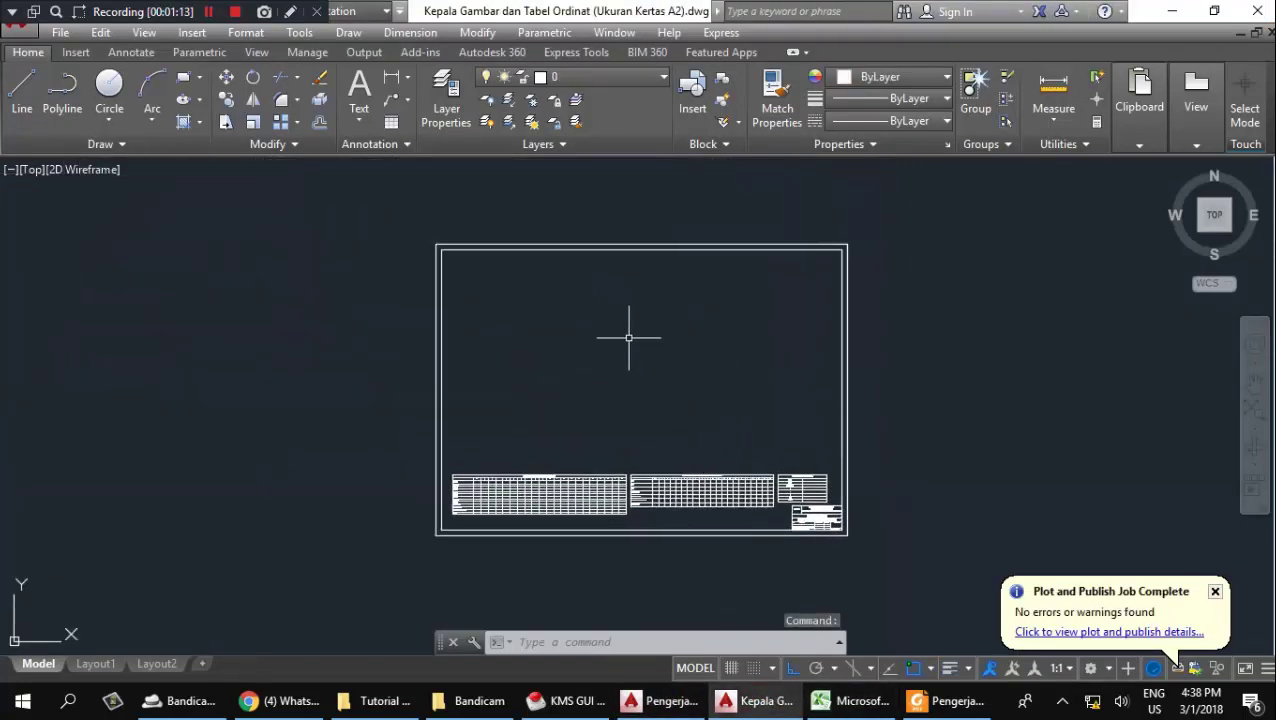
middle_click_drag(601, 339, 565, 326)
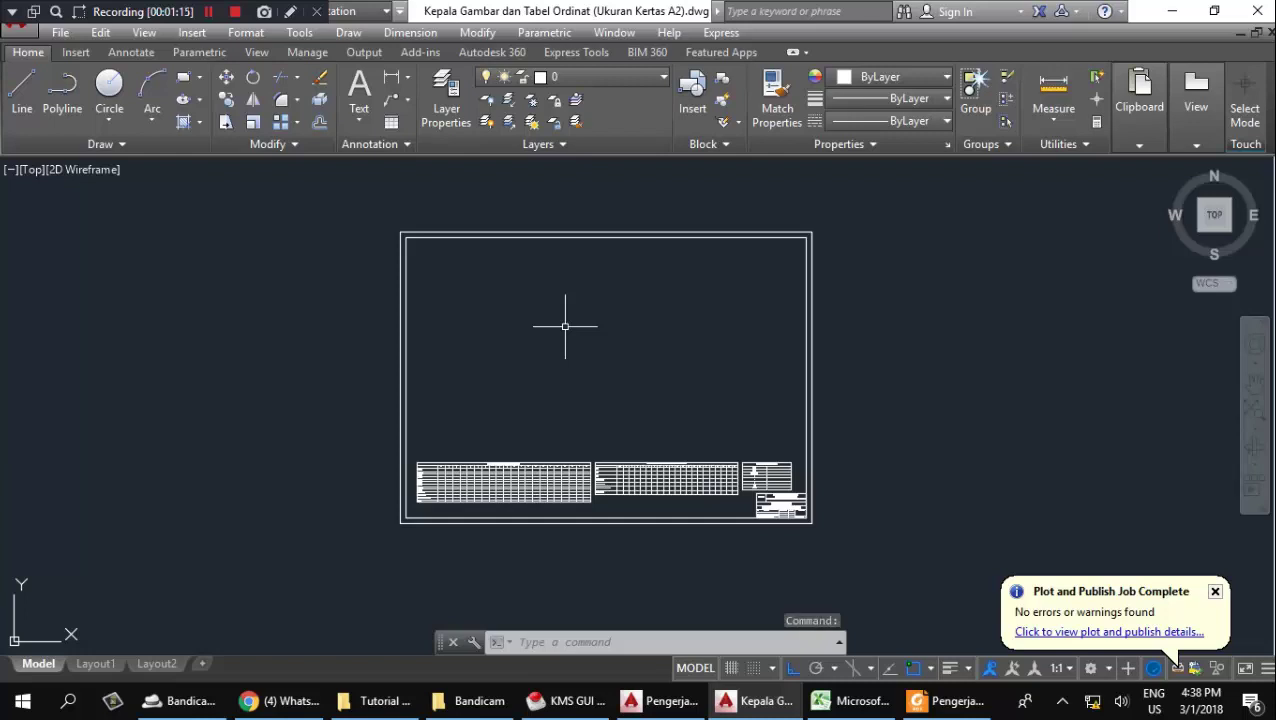
Dimension the frame's width (0.594) and height (0.420) with linear dimensions.
type("d")
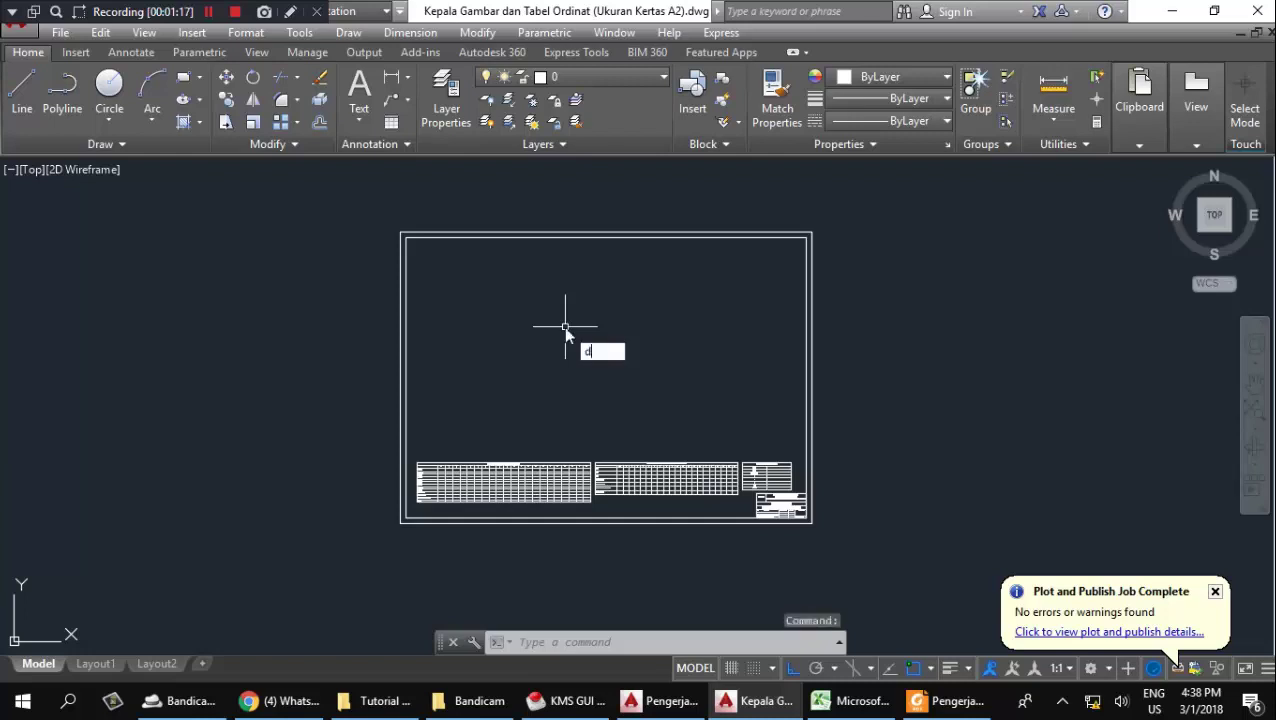
key("Return")
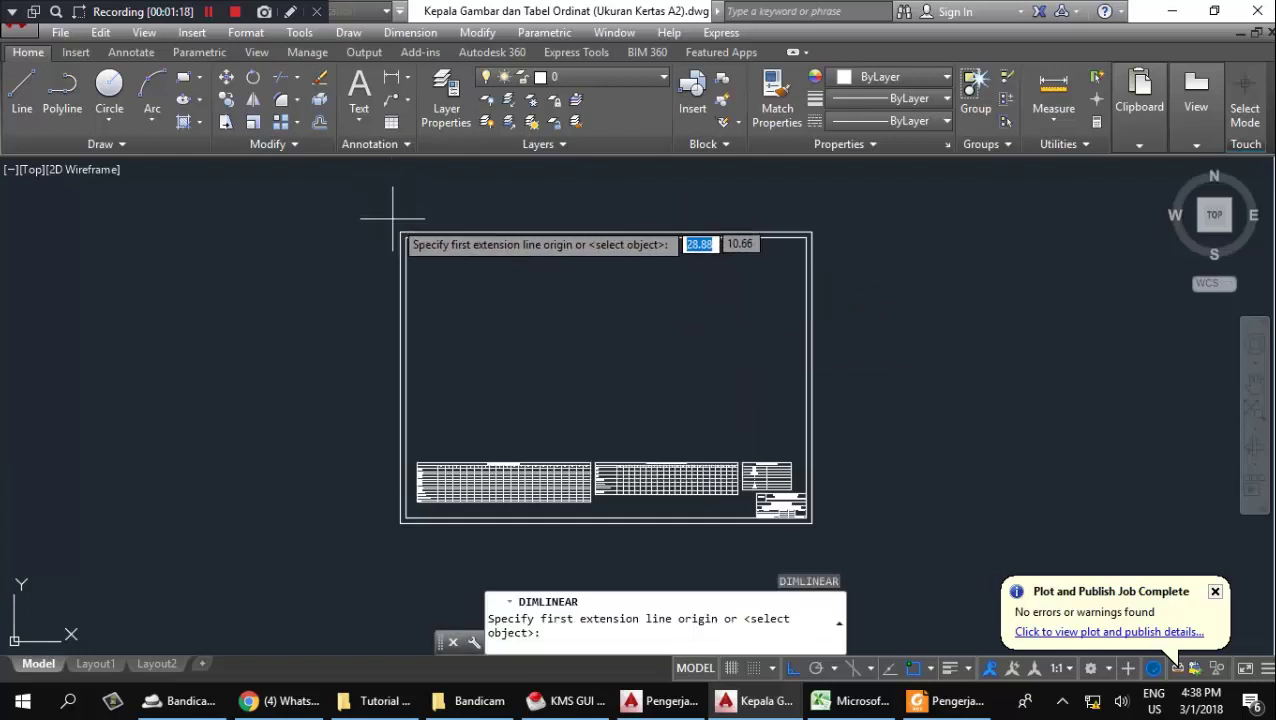
left_click(401, 233)
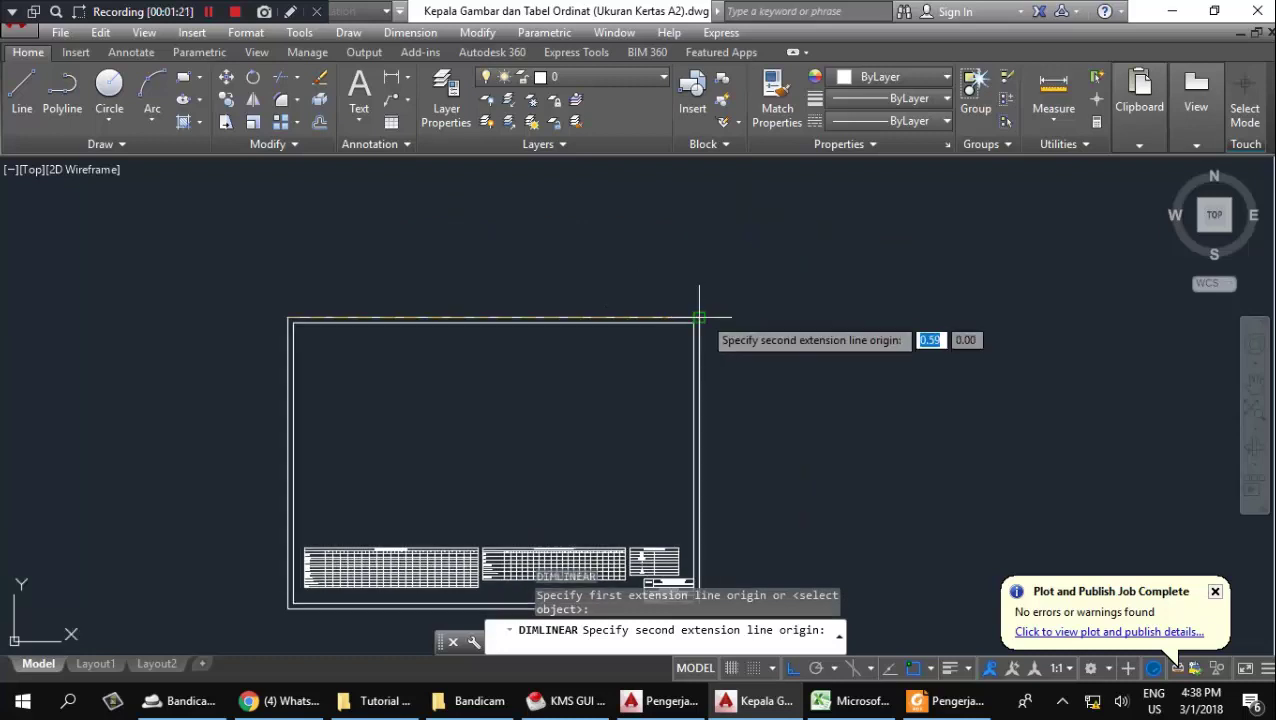
left_click(701, 320)
scroll(700, 300, "down", 2)
left_click(697, 300)
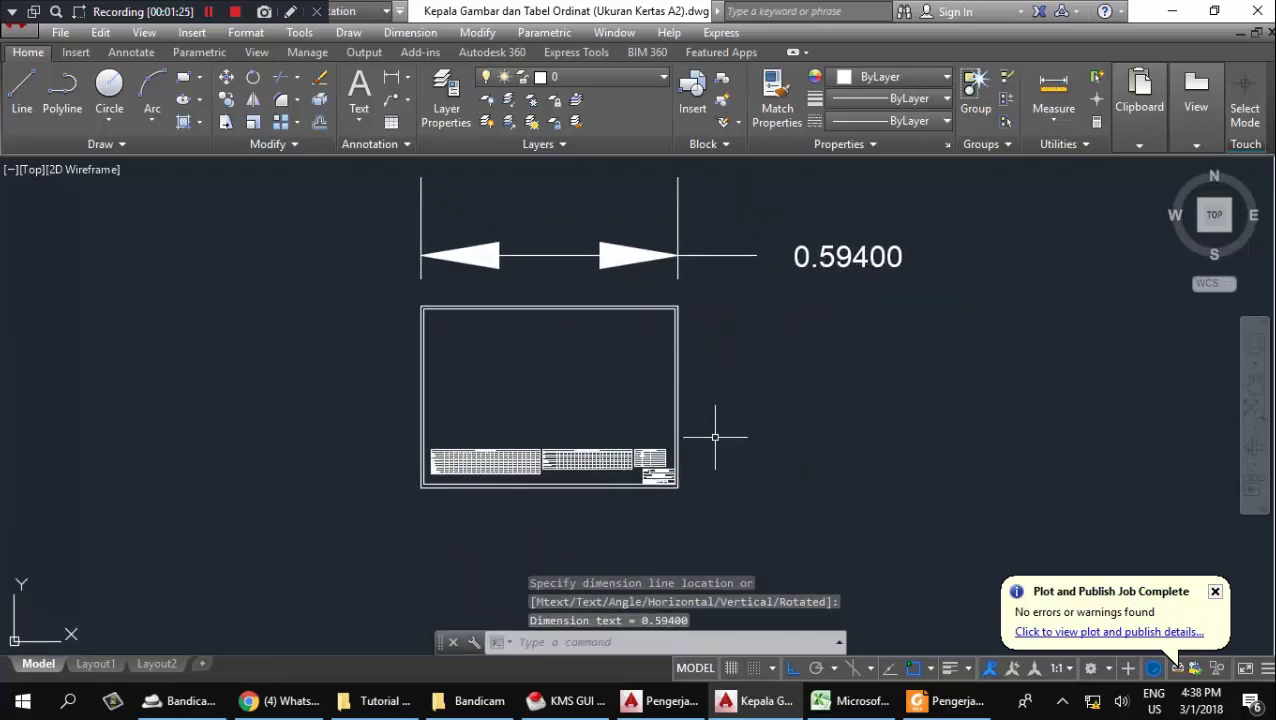
key("Return")
left_click(679, 487)
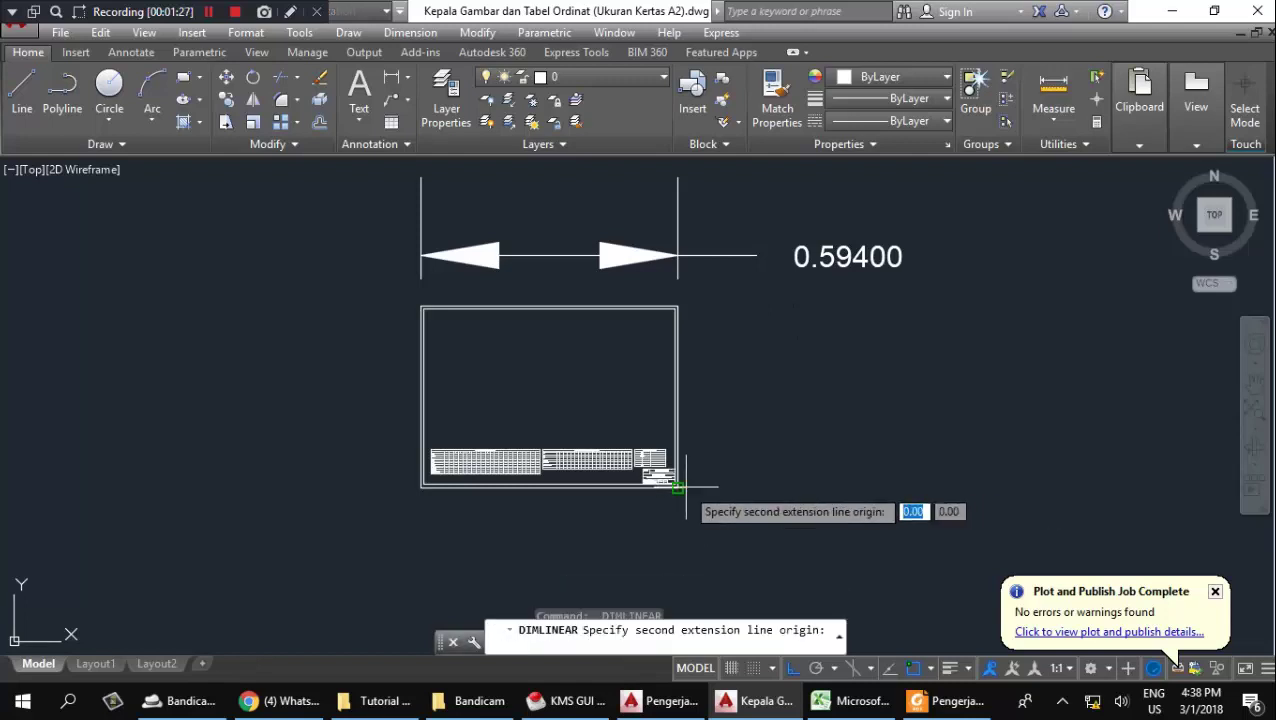
left_click(678, 307)
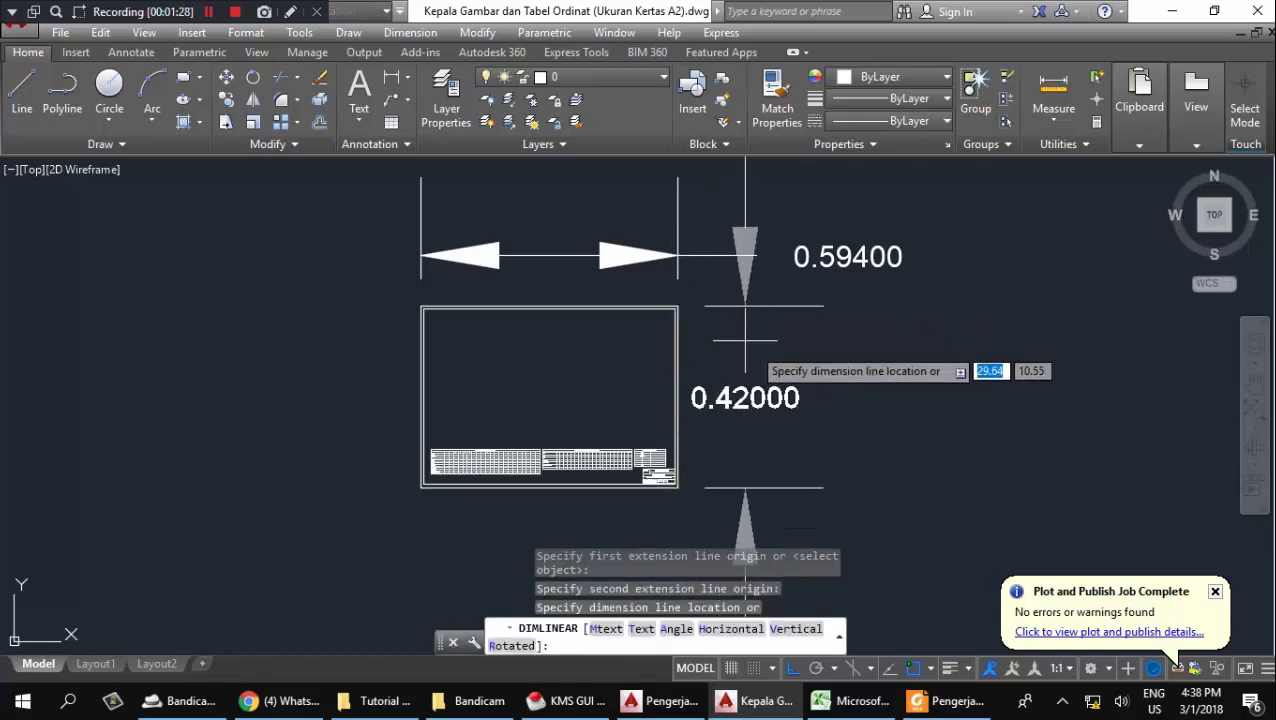
left_click(801, 373)
Delete the two check dimensions.
left_click(940, 450)
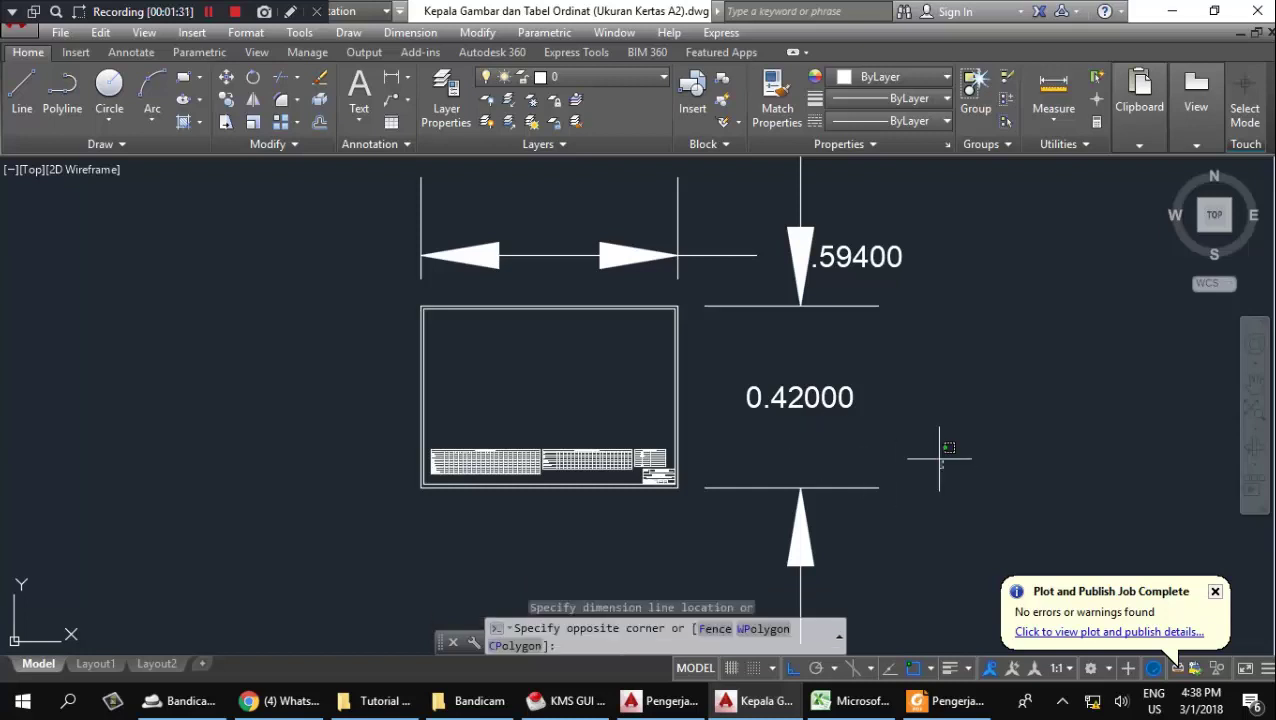
left_click(745, 232)
key("Delete")
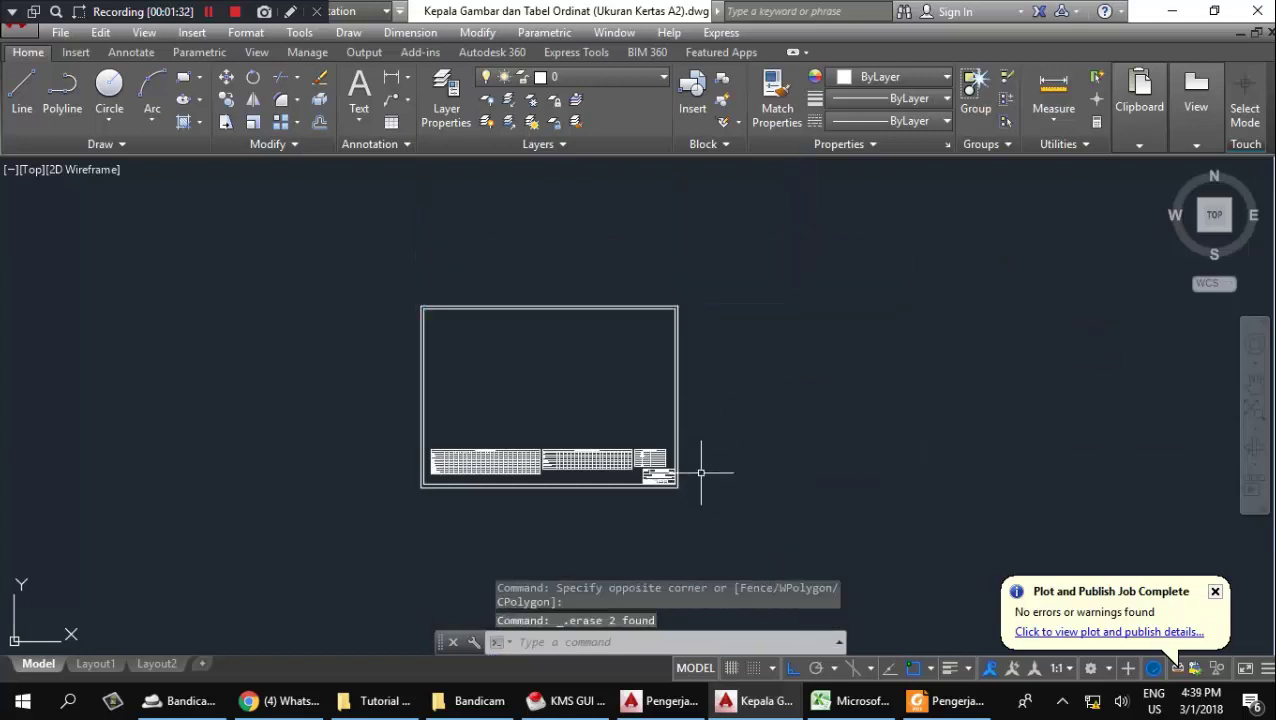
left_click(701, 516)
Copy the 45-object A2 title-block sheet to the clipboard and switch to the Lines Plan drawing.
left_click(350, 234)
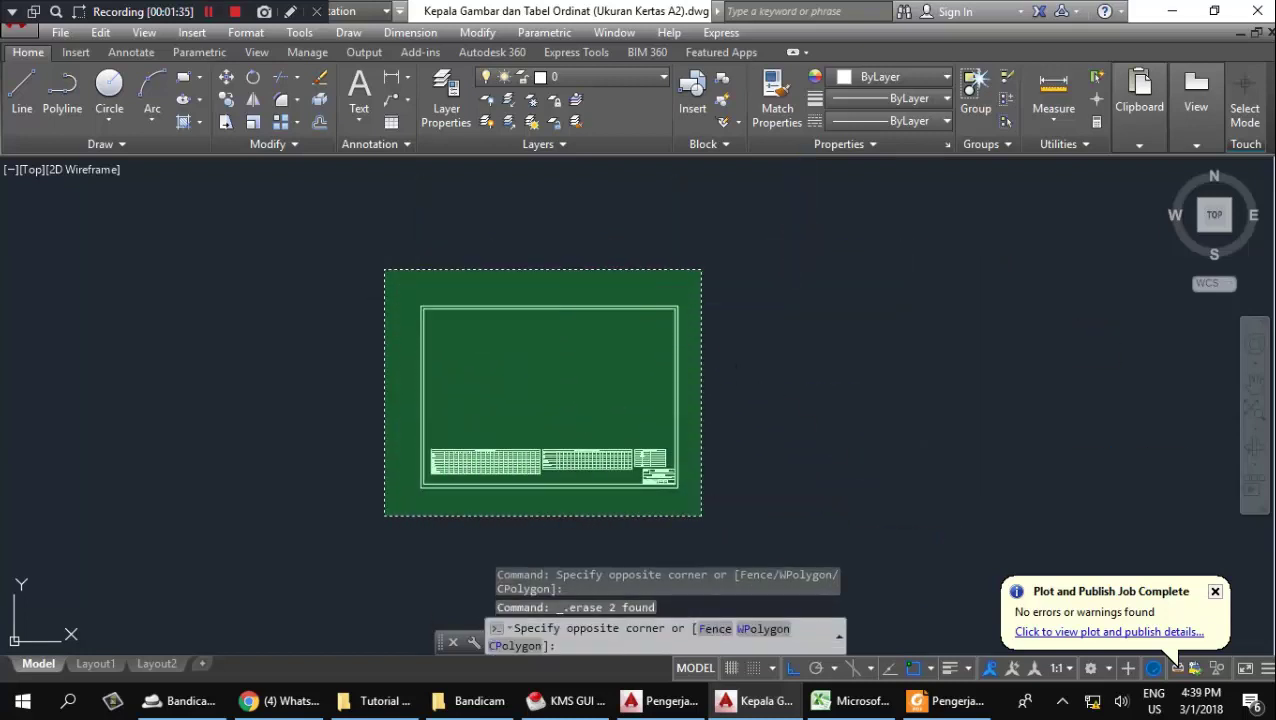
left_click(695, 507)
left_click(388, 274)
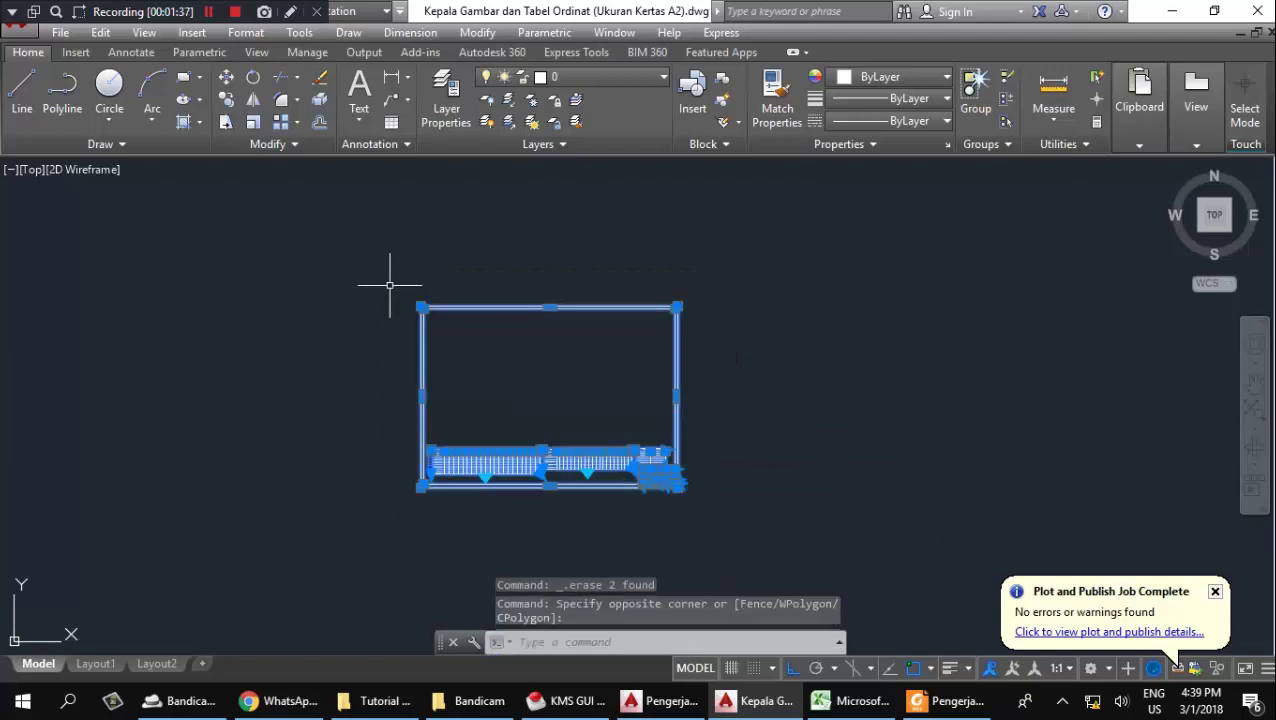
right_click(499, 390)
mouse_move(556, 313)
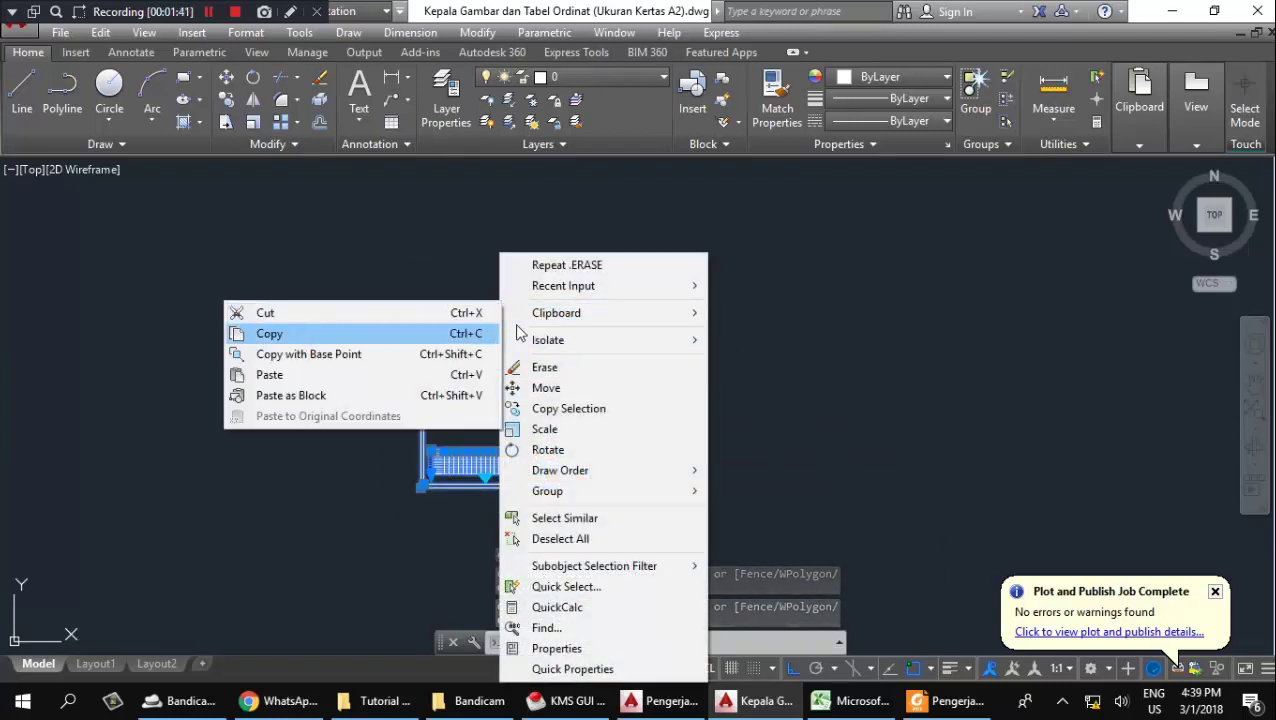
left_click(388, 336)
key("Escape")
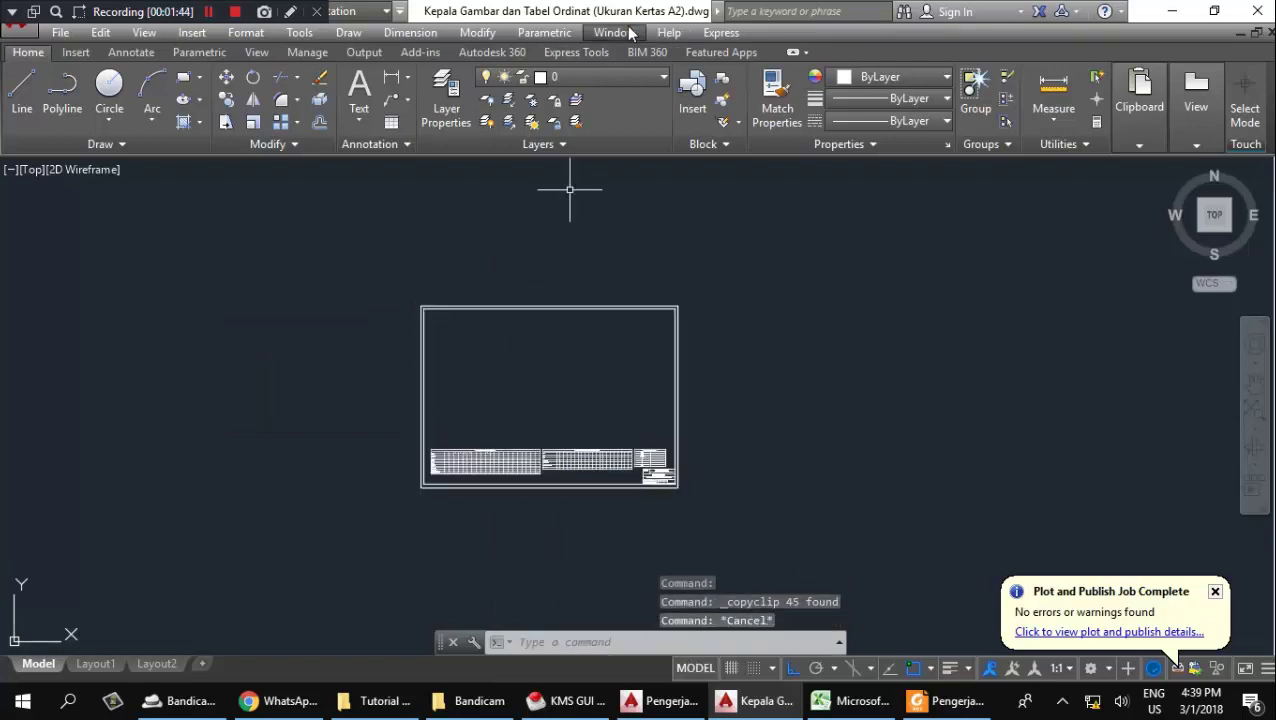
left_click(614, 32)
left_click(622, 212)
Paste the copied title block, then delete the unwanted pasted copy.
scroll(640, 405, "down", 5)
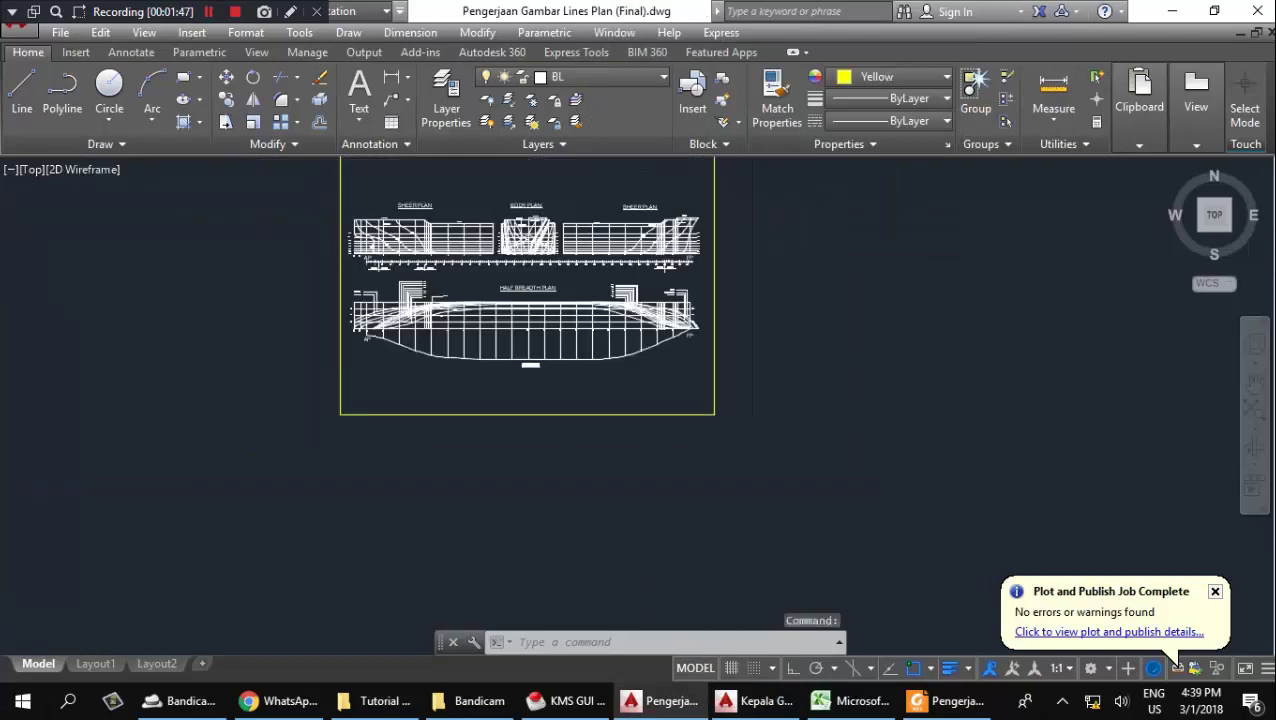
key("ctrl+v")
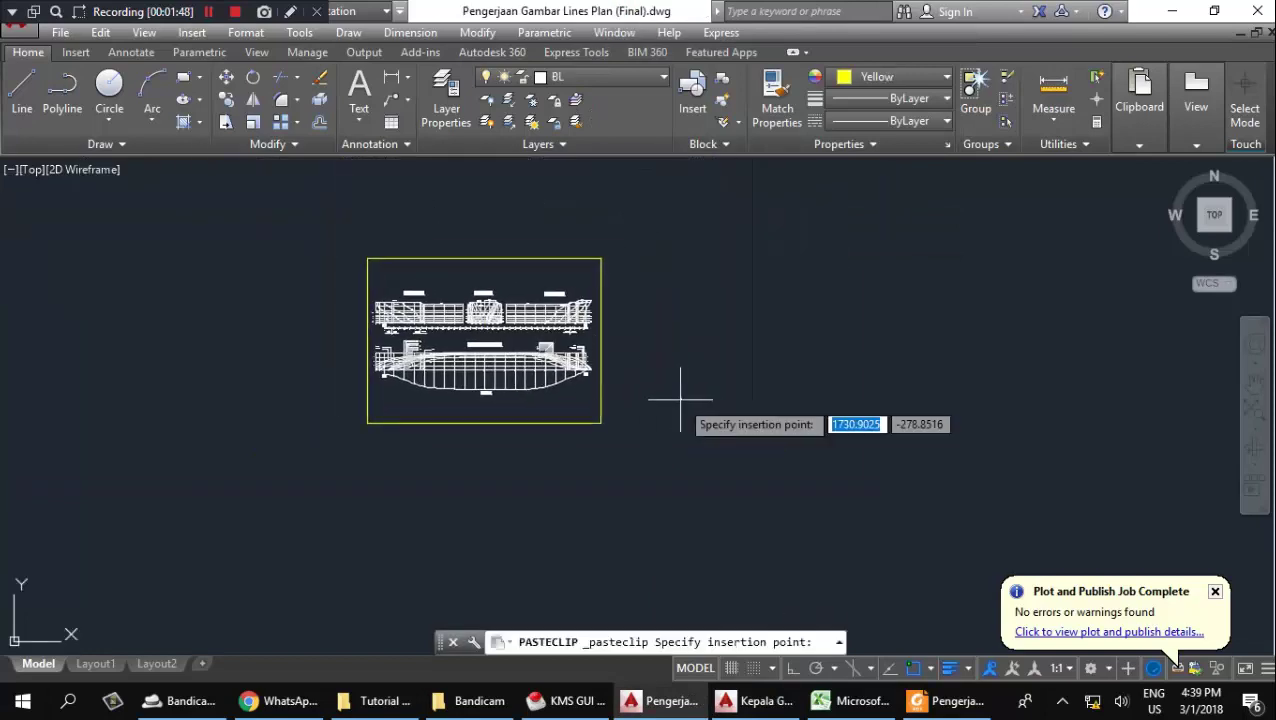
left_click(675, 395)
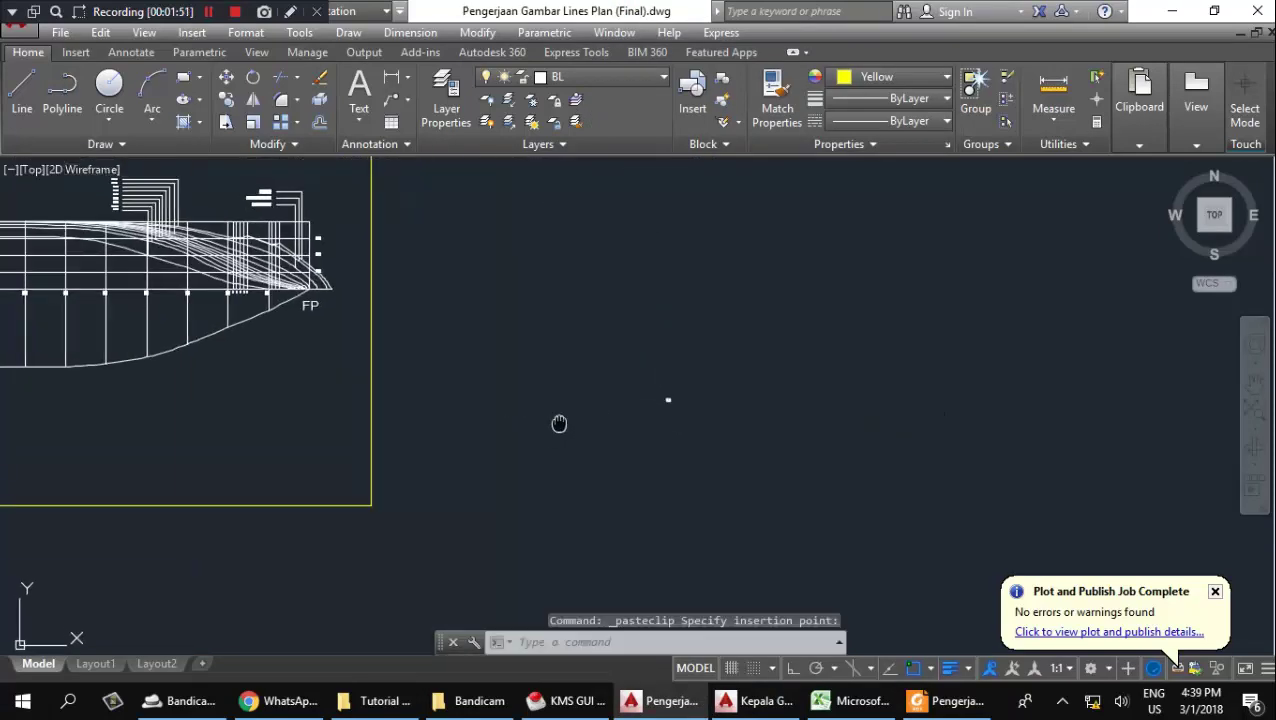
left_click(744, 433)
left_click(568, 456)
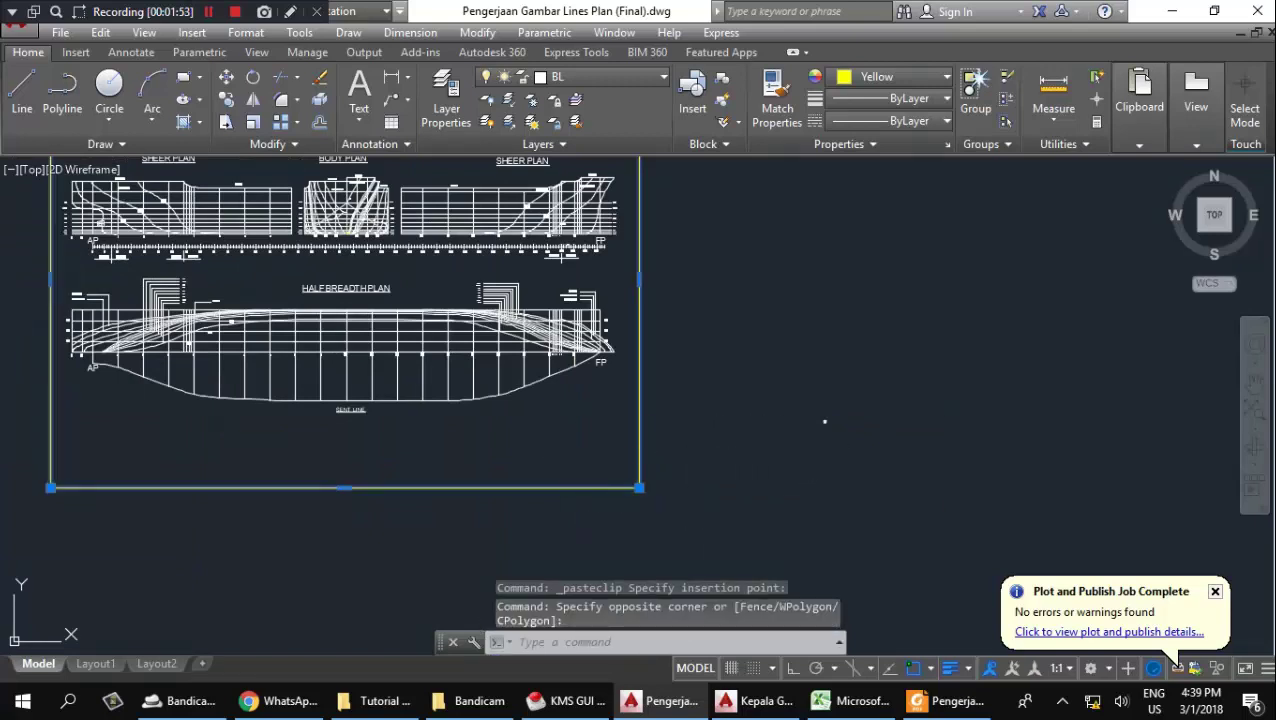
key("Delete")
Select the whole title-block sheet, panning it back into view.
scroll(820, 395, "up", 3)
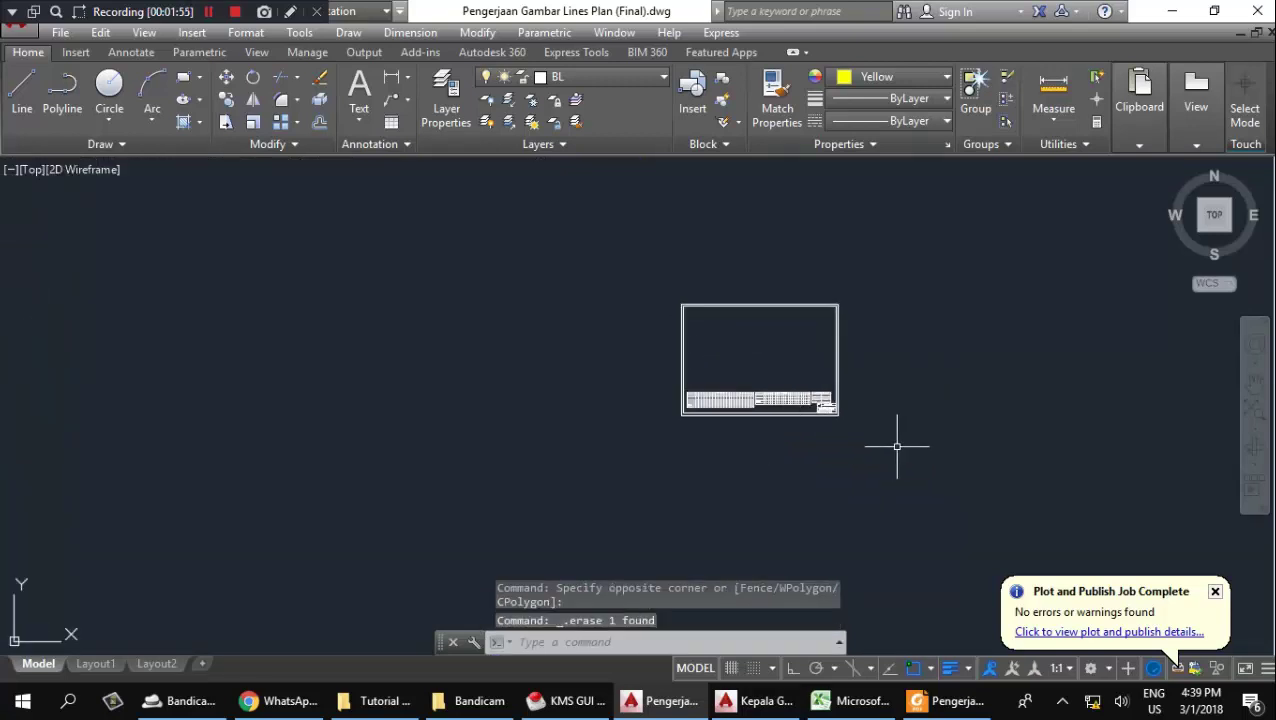
left_click(900, 447)
left_click(614, 230)
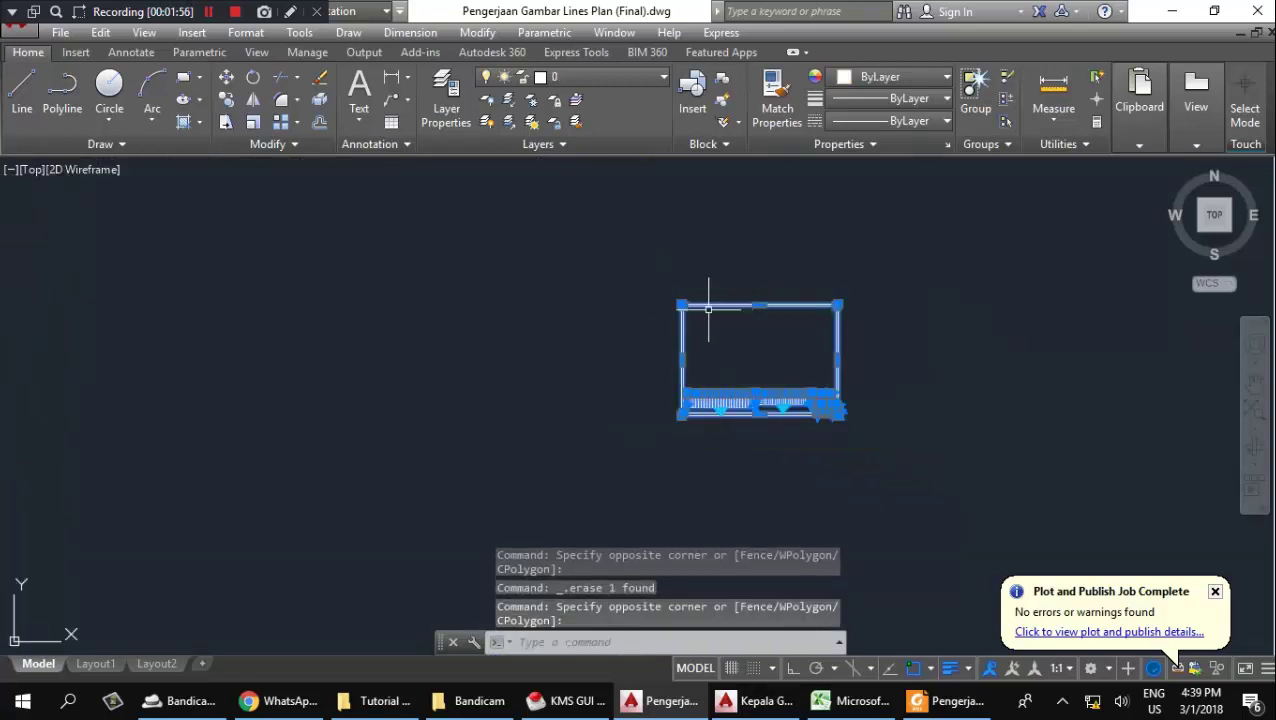
scroll(783, 412, "down", 5)
scroll(782, 412, "down", 3)
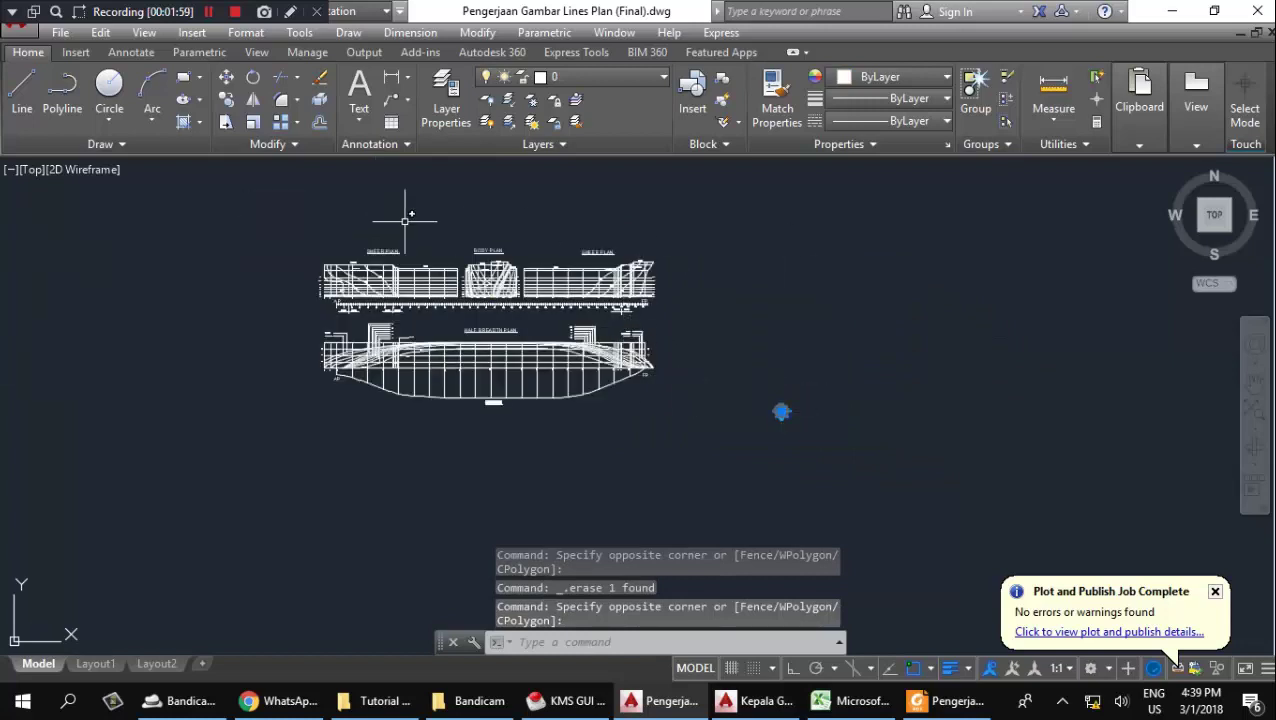
scroll(778, 413, "up", 5)
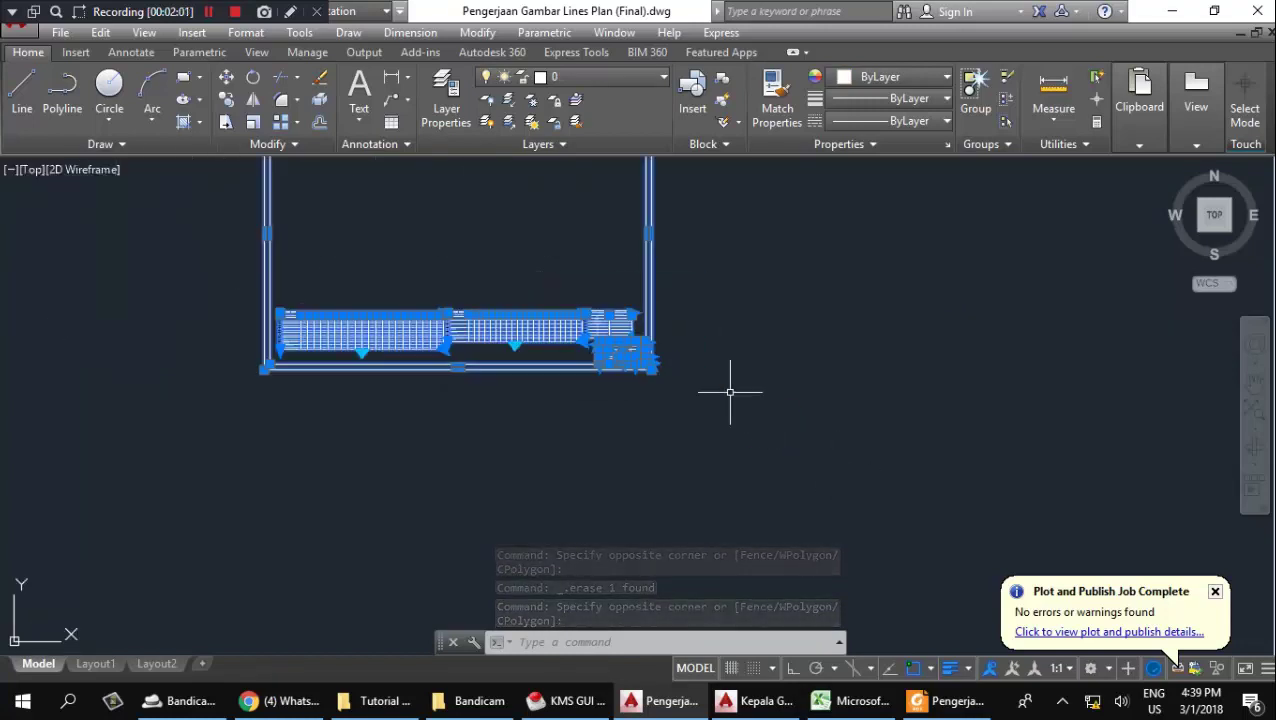
key("Escape")
middle_click_drag(730, 392, 827, 486)
scroll(790, 496, "down", 2)
Scale the title-block sheet by 250 from its lower-left corner.
left_click(790, 499)
left_click(509, 265)
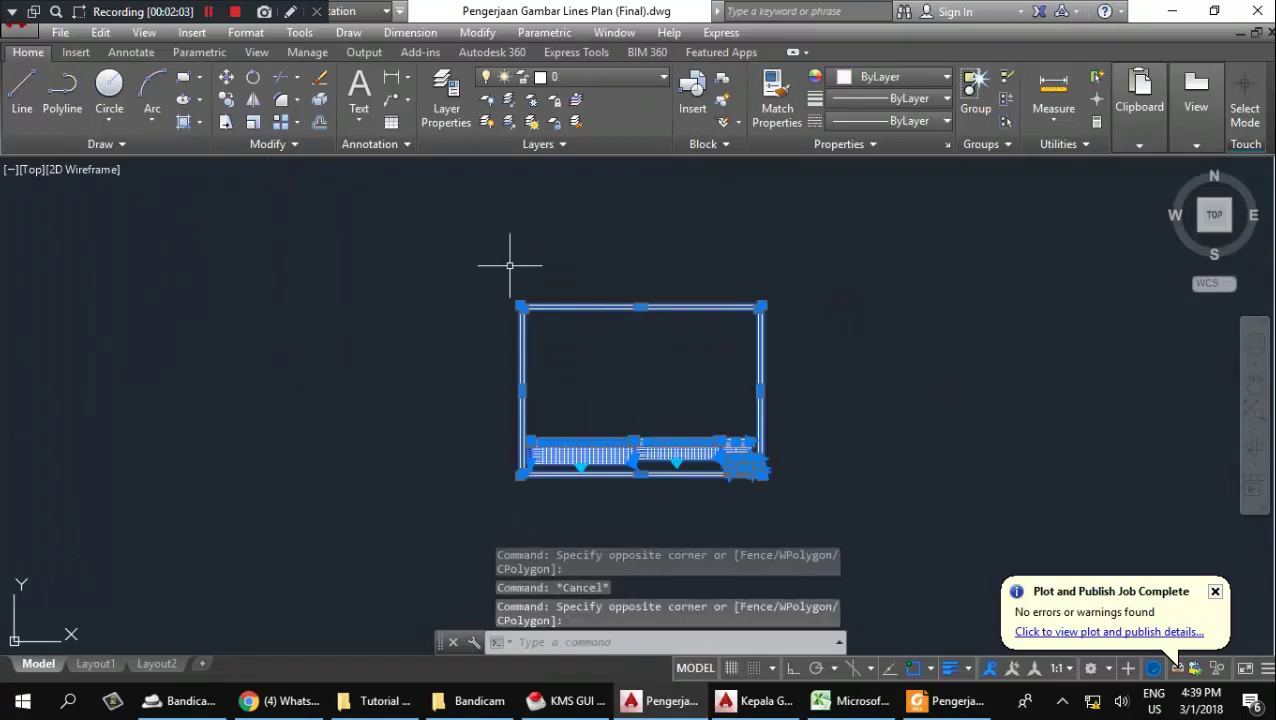
type("scale")
key("Return")
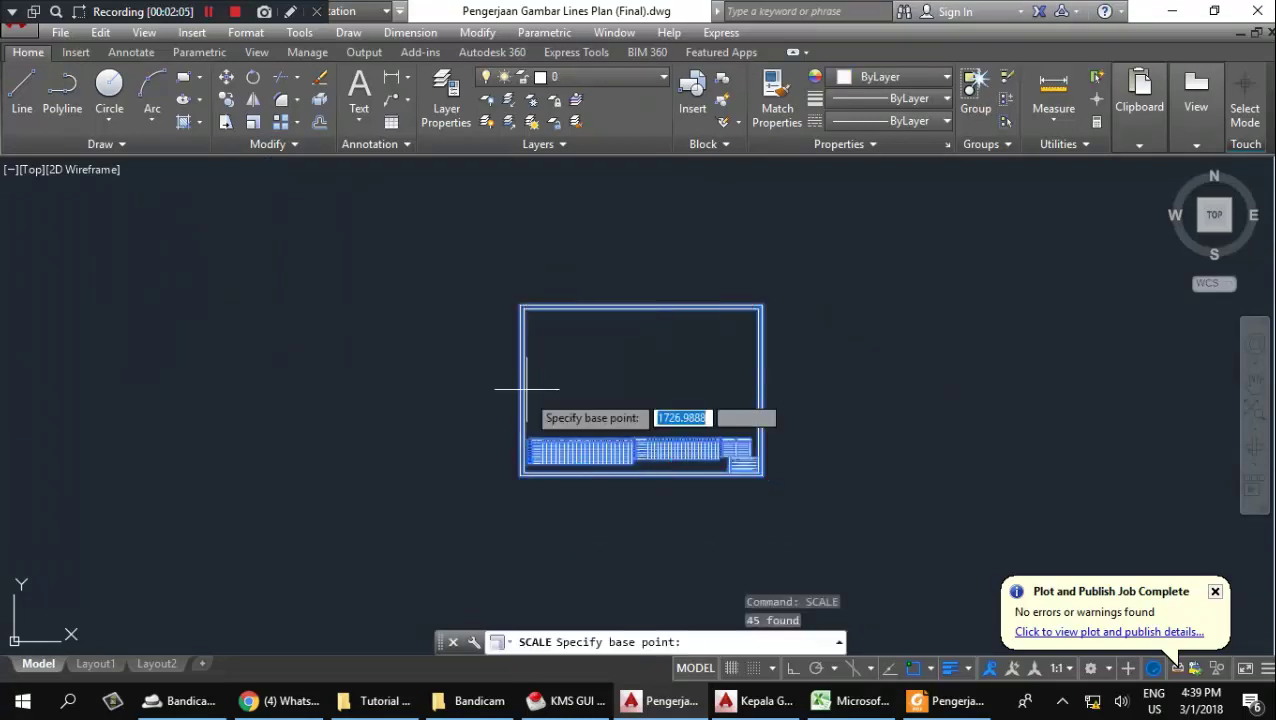
scroll(487, 467, "up", 5)
left_click(487, 467)
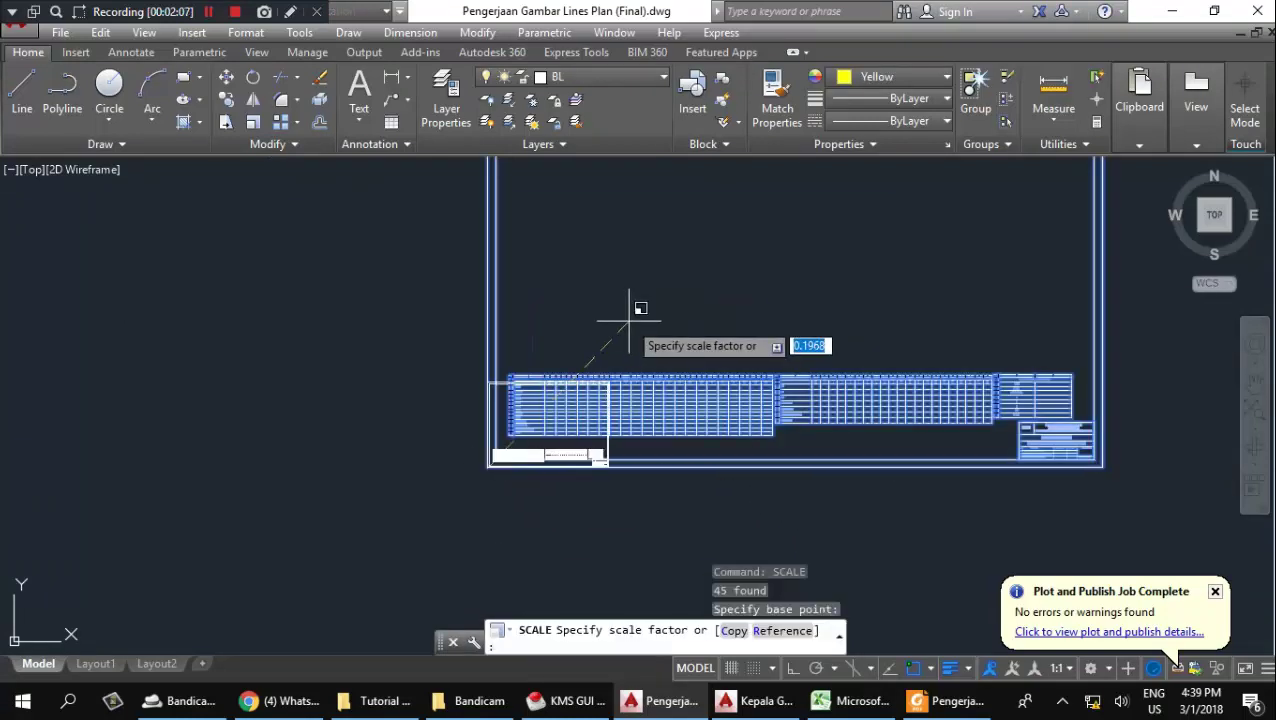
type("250")
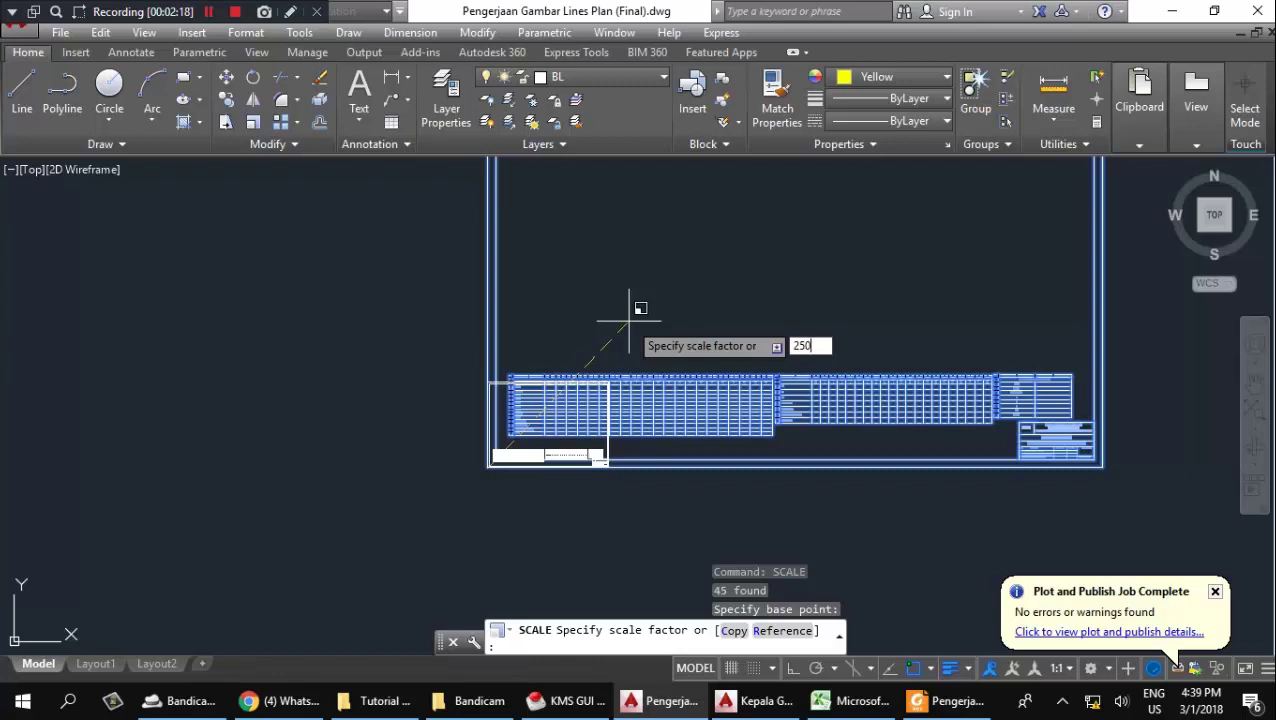
key("Return")
Move the enlarged frame and tables so they surround the ship lines plan.
scroll(658, 352, "down", 6)
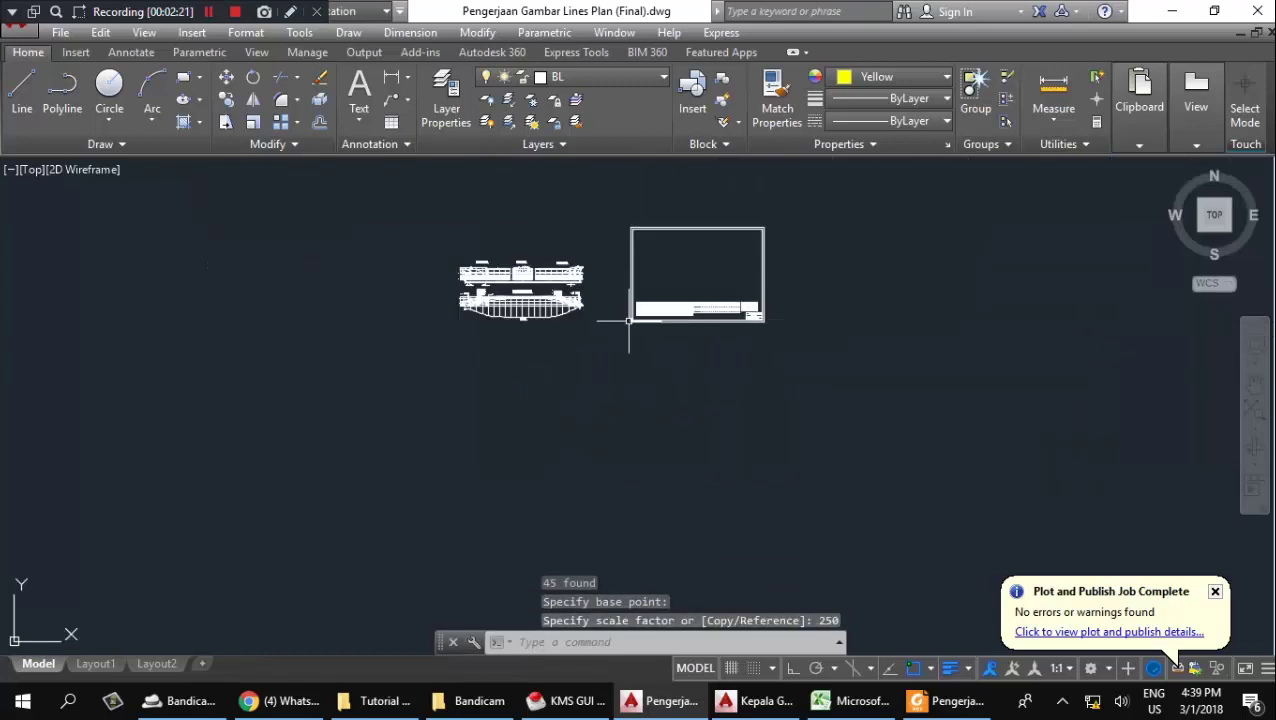
scroll(716, 240, "up", 2)
left_click(849, 422)
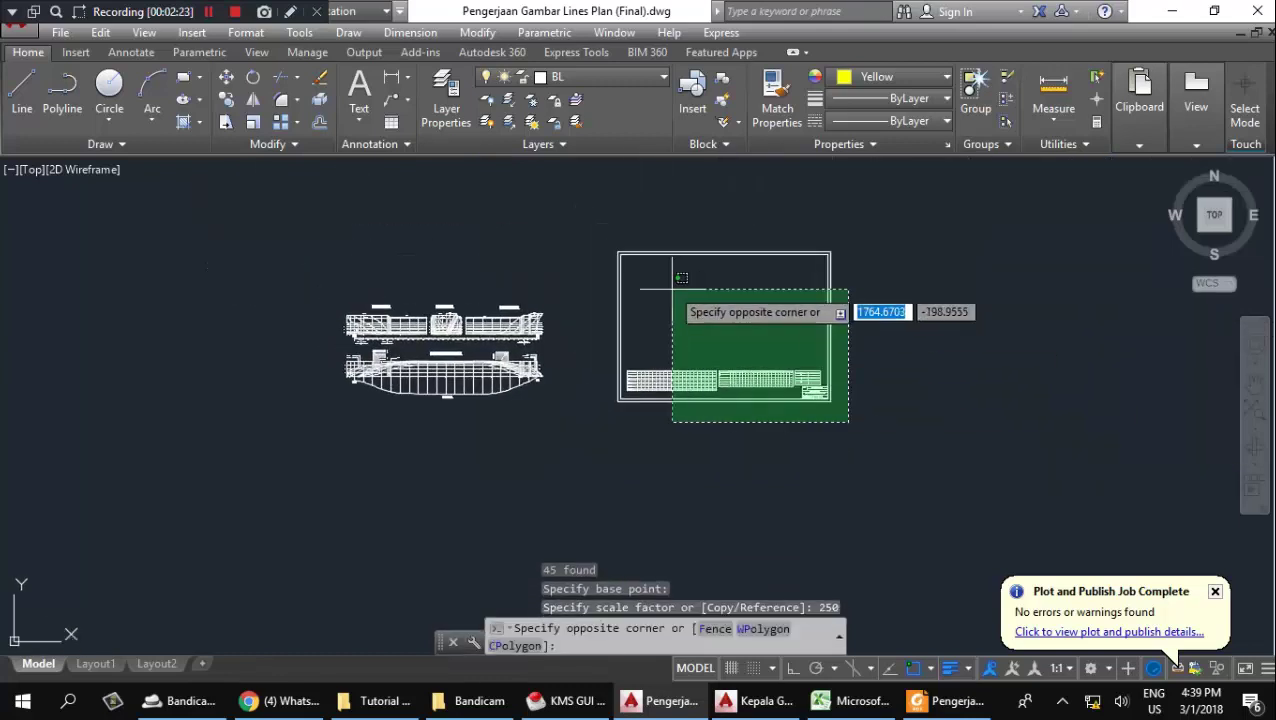
left_click(590, 224)
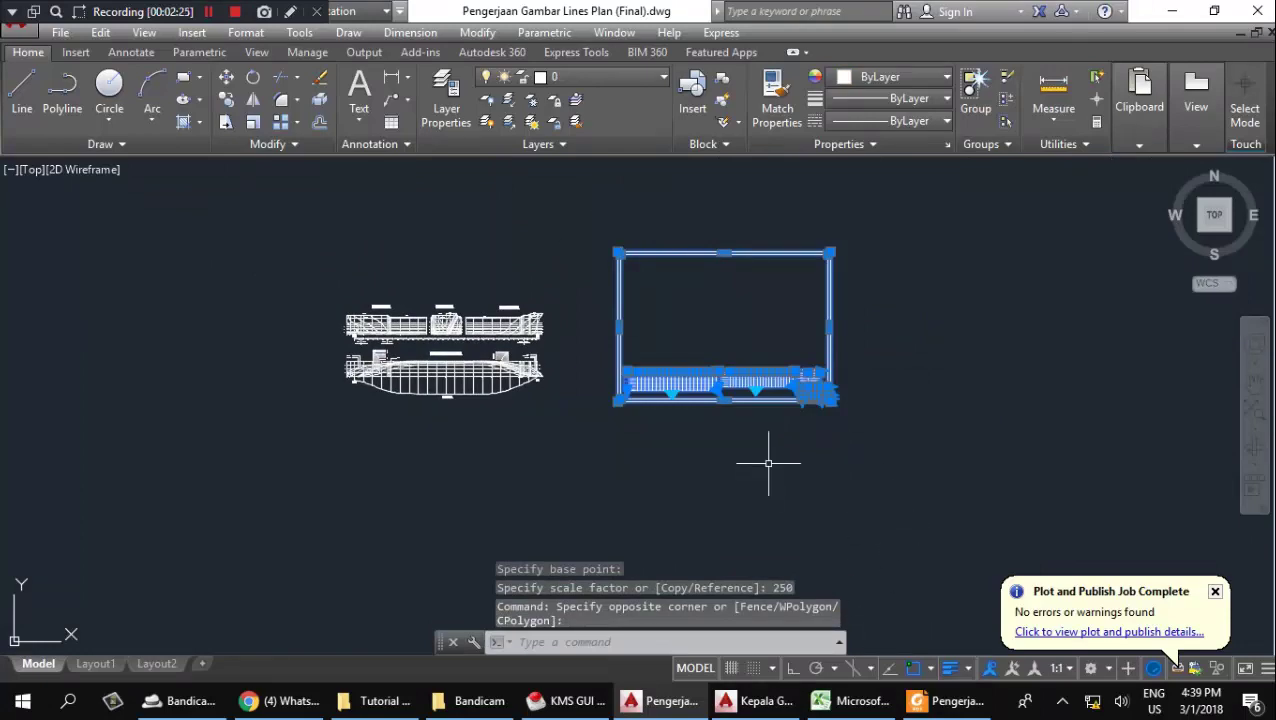
type("m")
key("Return")
left_click(617, 400)
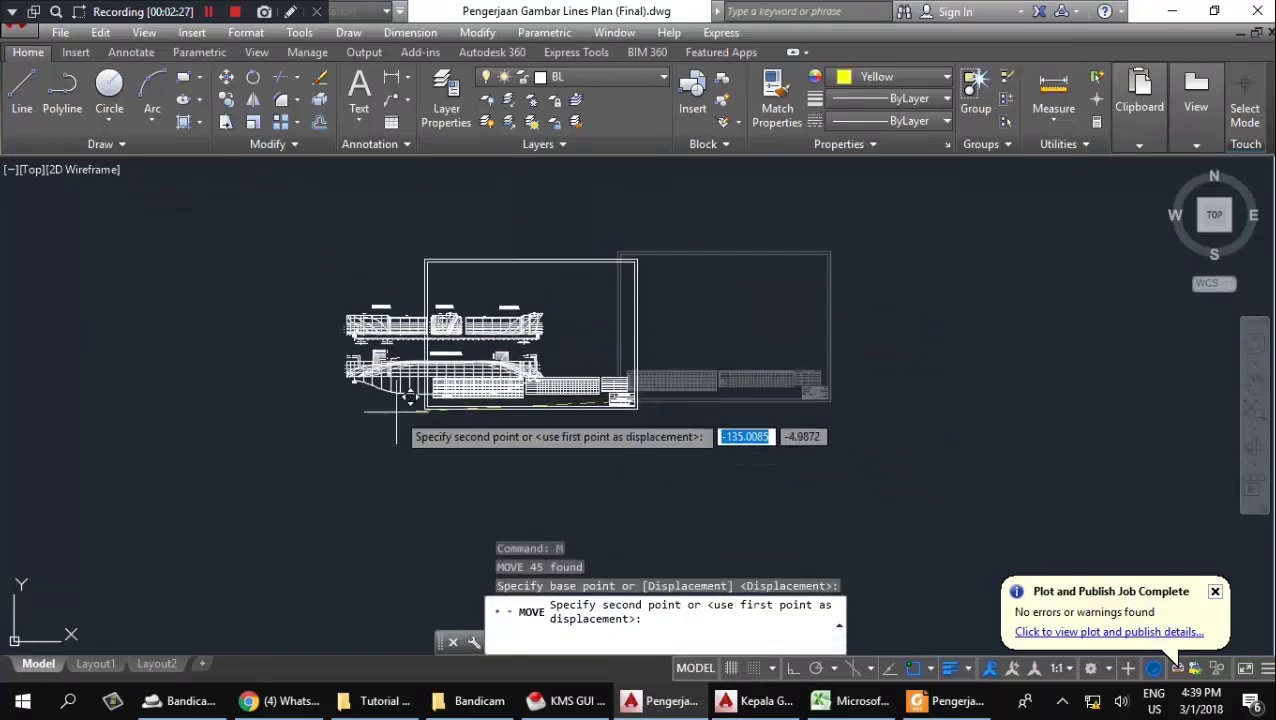
scroll(333, 418, "up", 2)
scroll(336, 433, "up", 2)
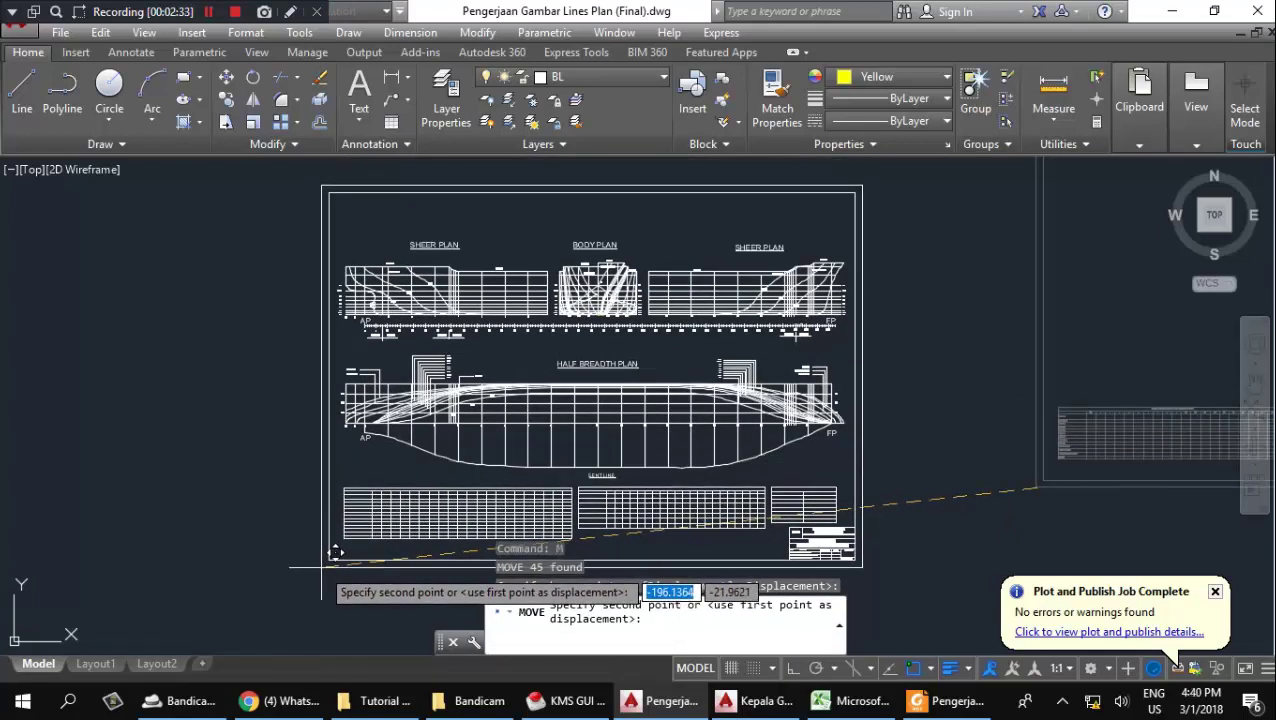
left_click(336, 552)
scroll(724, 451, "up", 5)
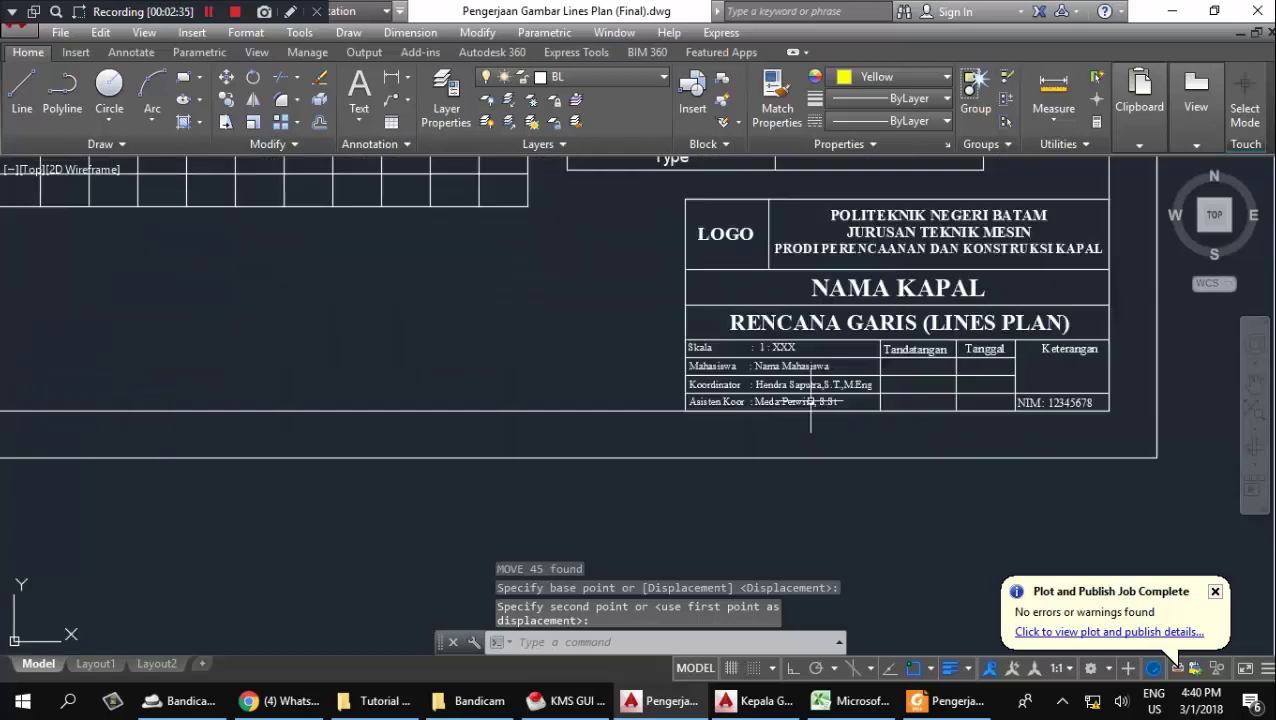
scroll(793, 348, "up", 3)
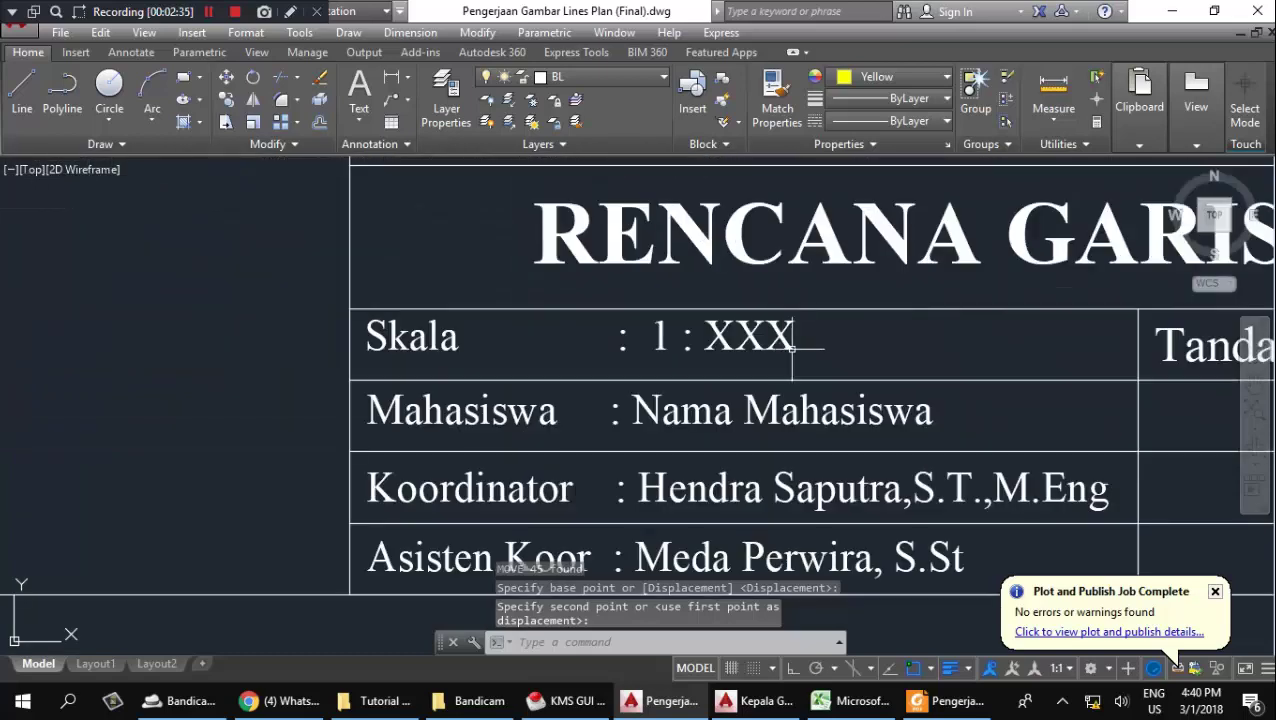
left_click(723, 358)
double_click(723, 345)
left_click_drag(702, 338, 853, 343)
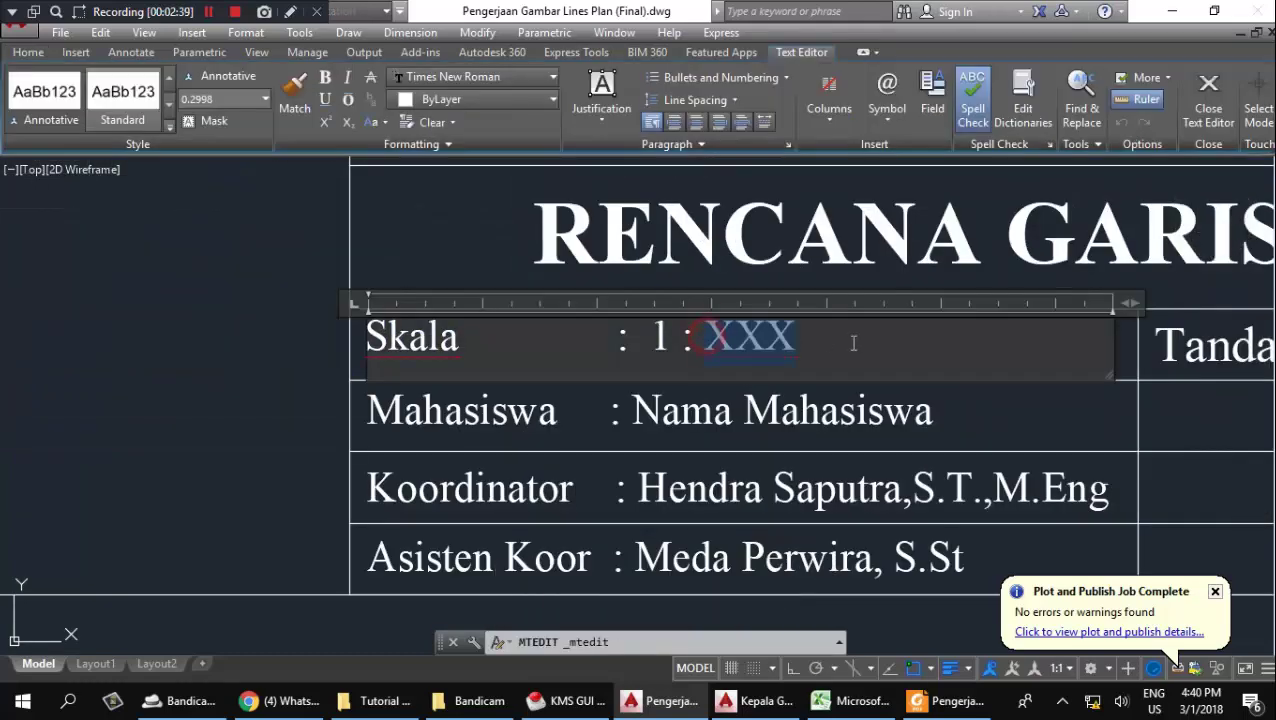
type("250")
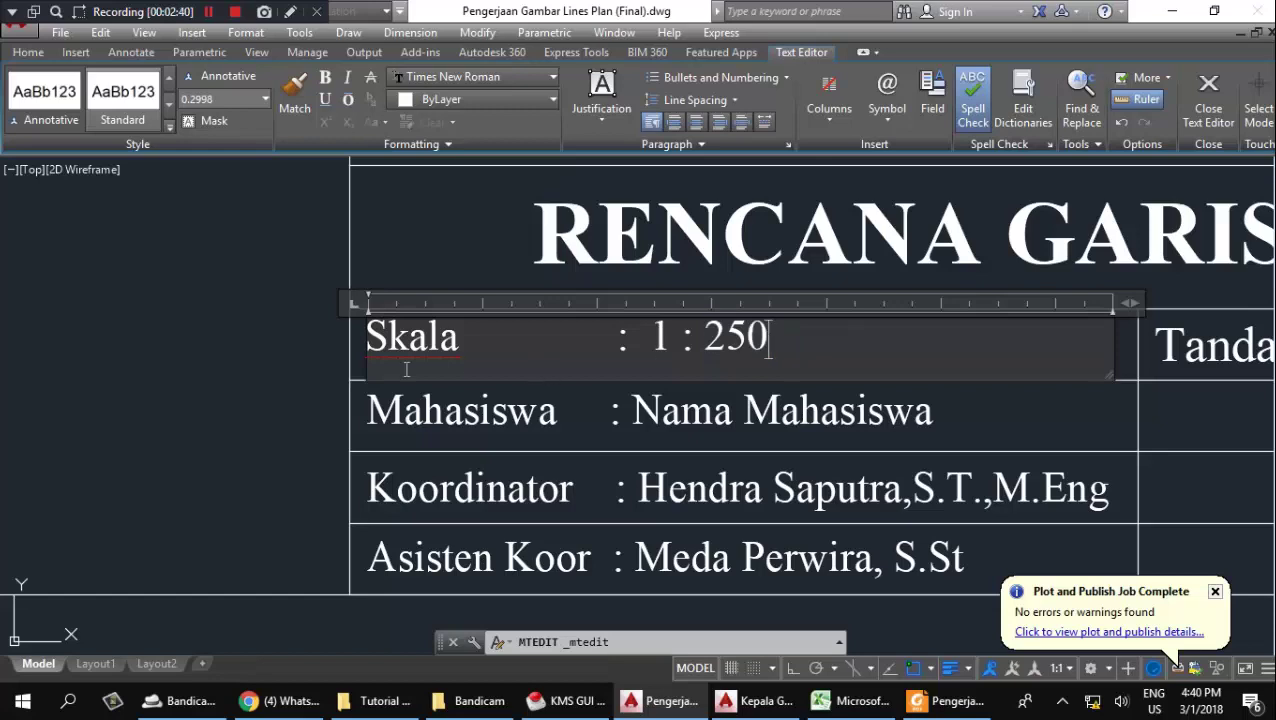
left_click(310, 358)
scroll(296, 359, "down", 3)
scroll(296, 359, "down", 3)
scroll(600, 334, "up", 1)
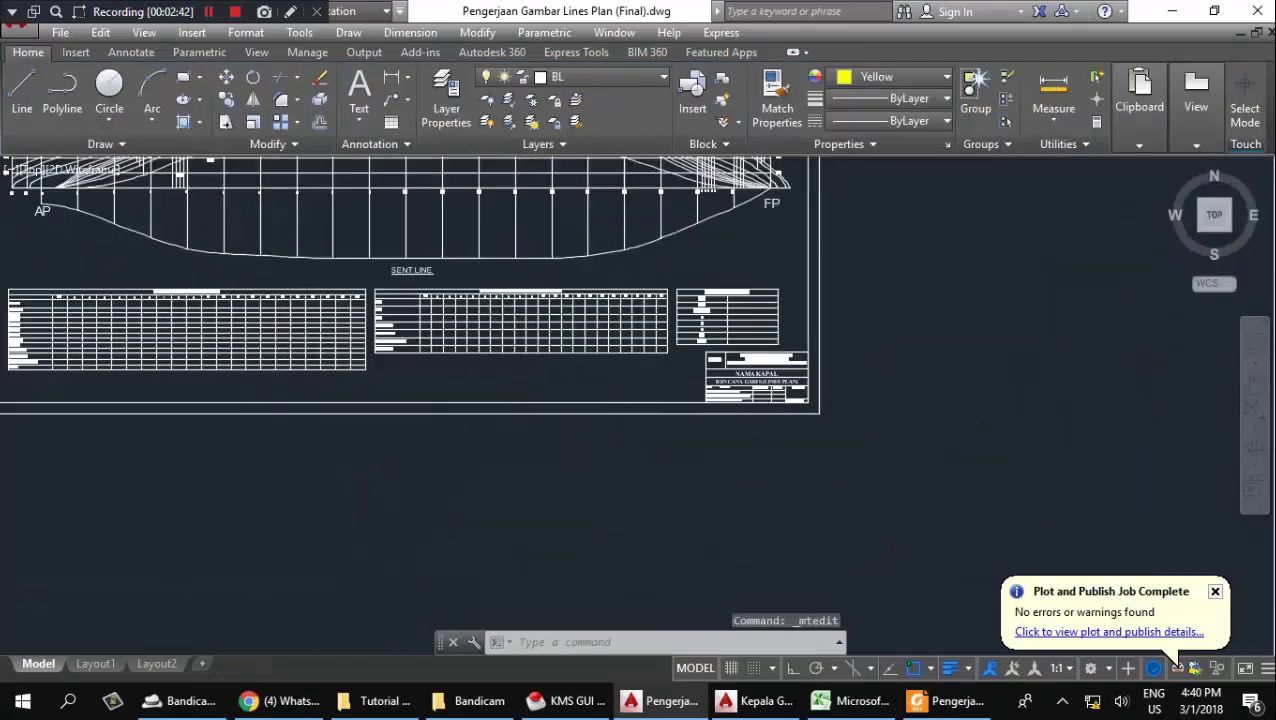
scroll(581, 330, "down", 2)
scroll(581, 330, "up", 1)
middle_click_drag(581, 330, 638, 387)
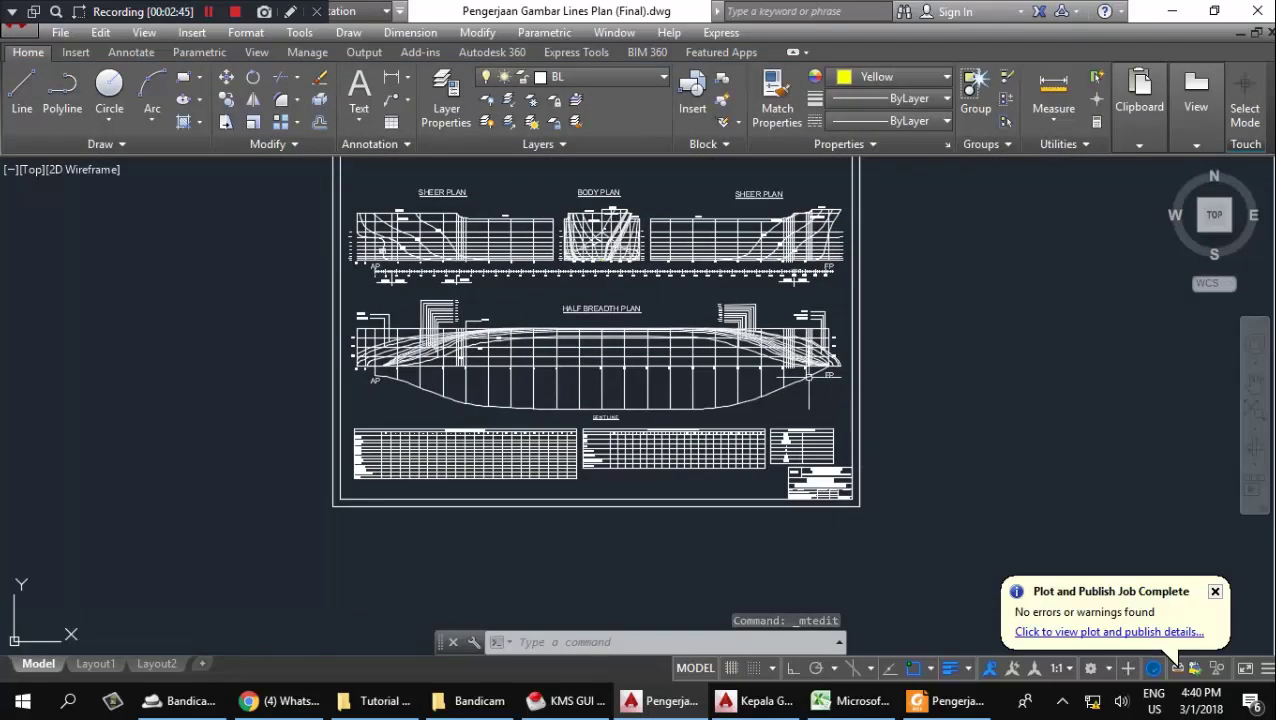
middle_click_drag(809, 376, 809, 411)
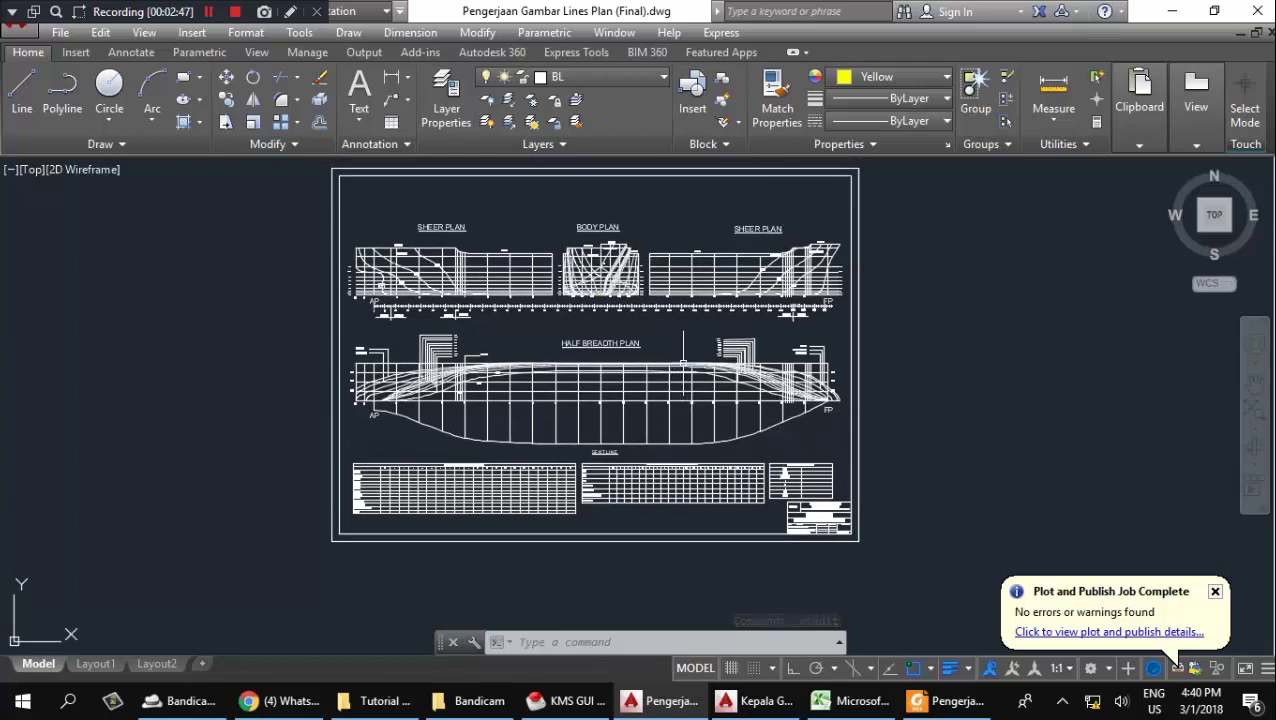
middle_click_drag(684, 362, 664, 364)
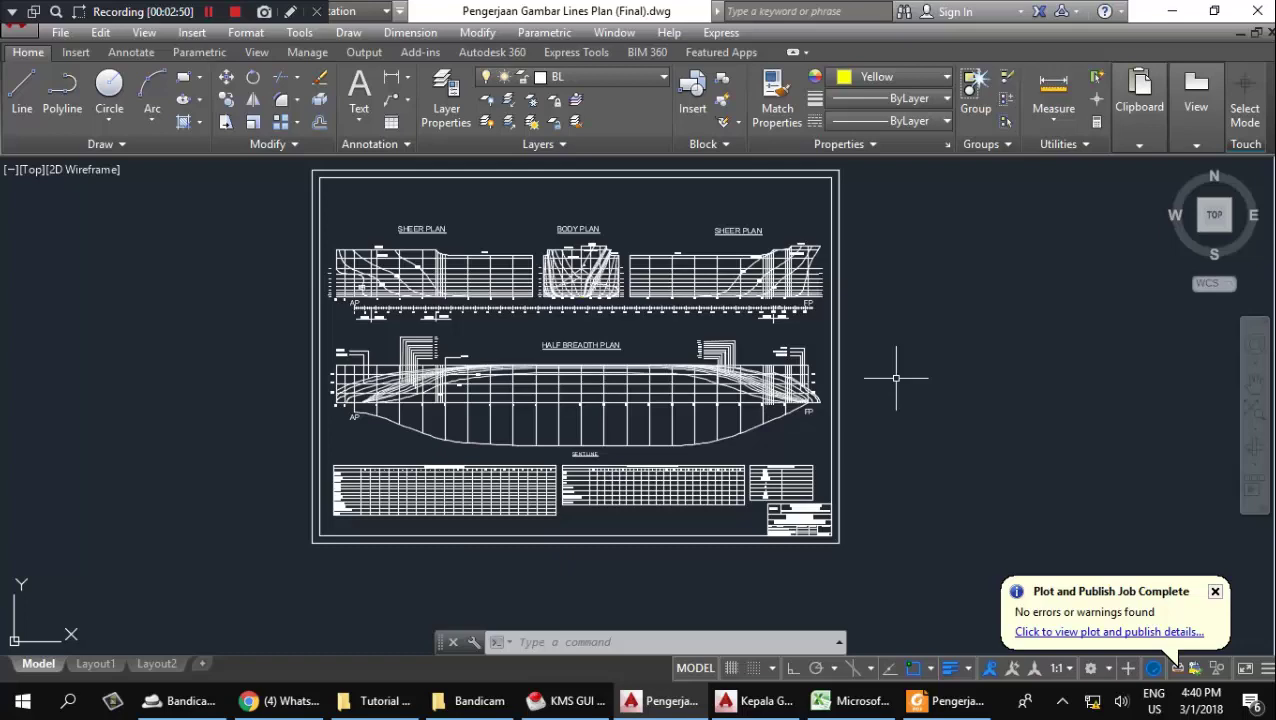
Open Plot and choose DWG To PDF as the output device.
key("ctrl+p")
left_click(608, 208)
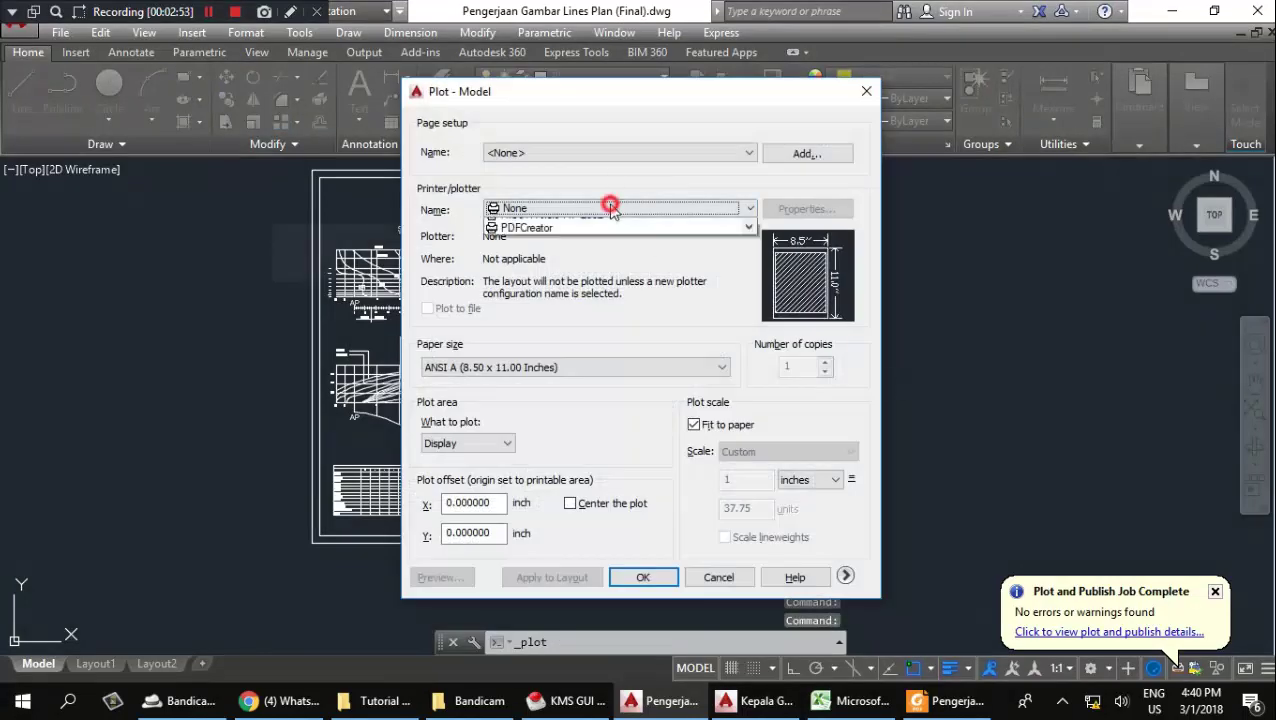
scroll(583, 256, "down", 5)
scroll(583, 256, "down", 3)
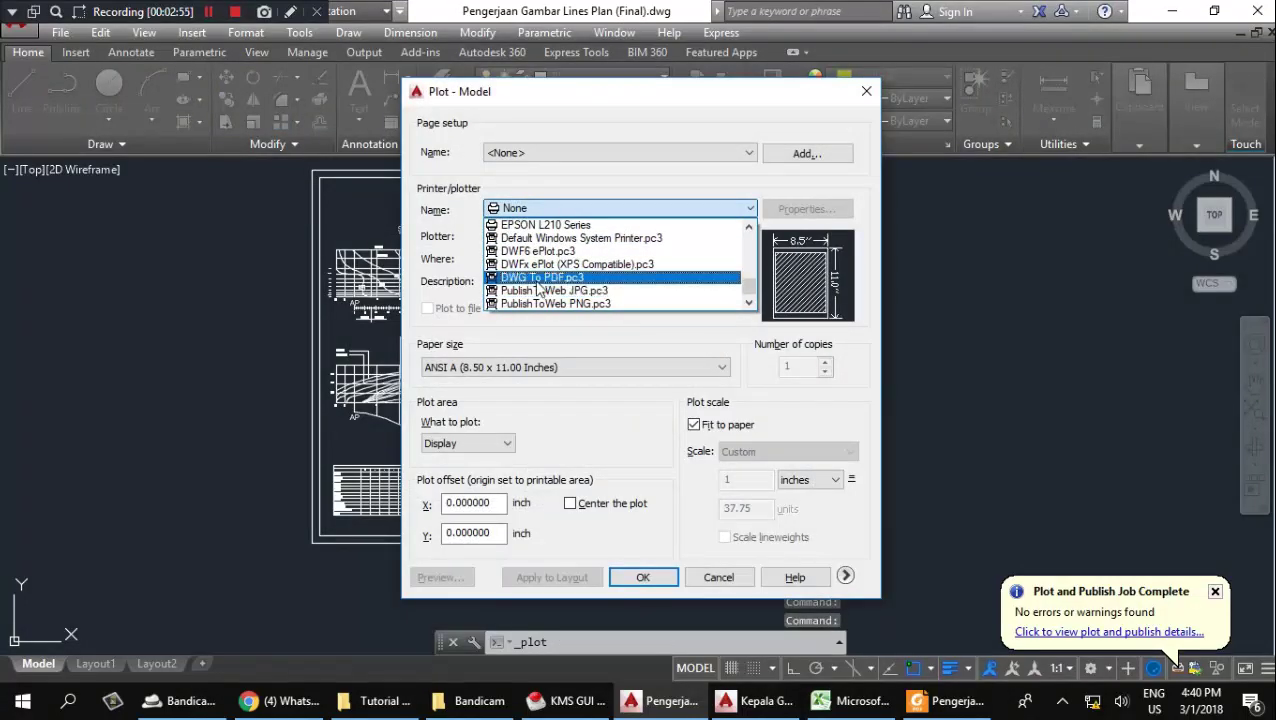
left_click(535, 281)
Choose ISO full bleed A2 (594 x 420) paper, centre the plot, and plot a Window area.
left_click(570, 367)
scroll(560, 300, "up", 5)
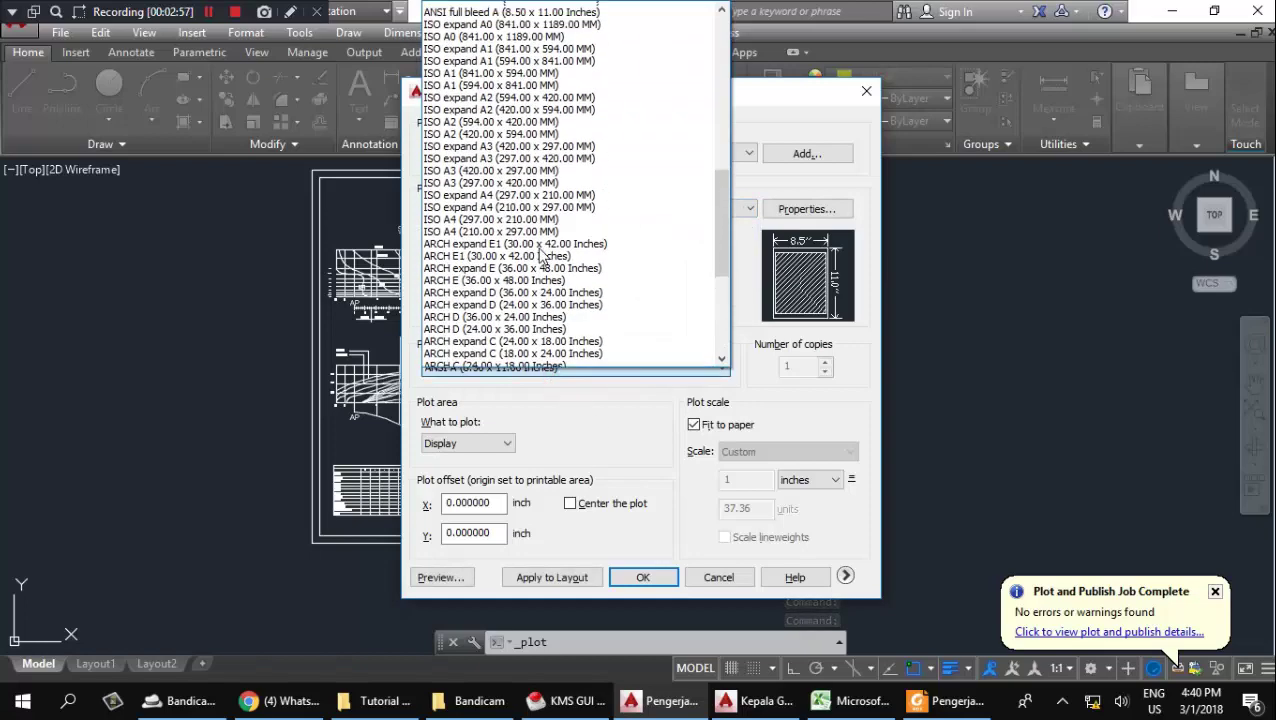
scroll(540, 248, "up", 5)
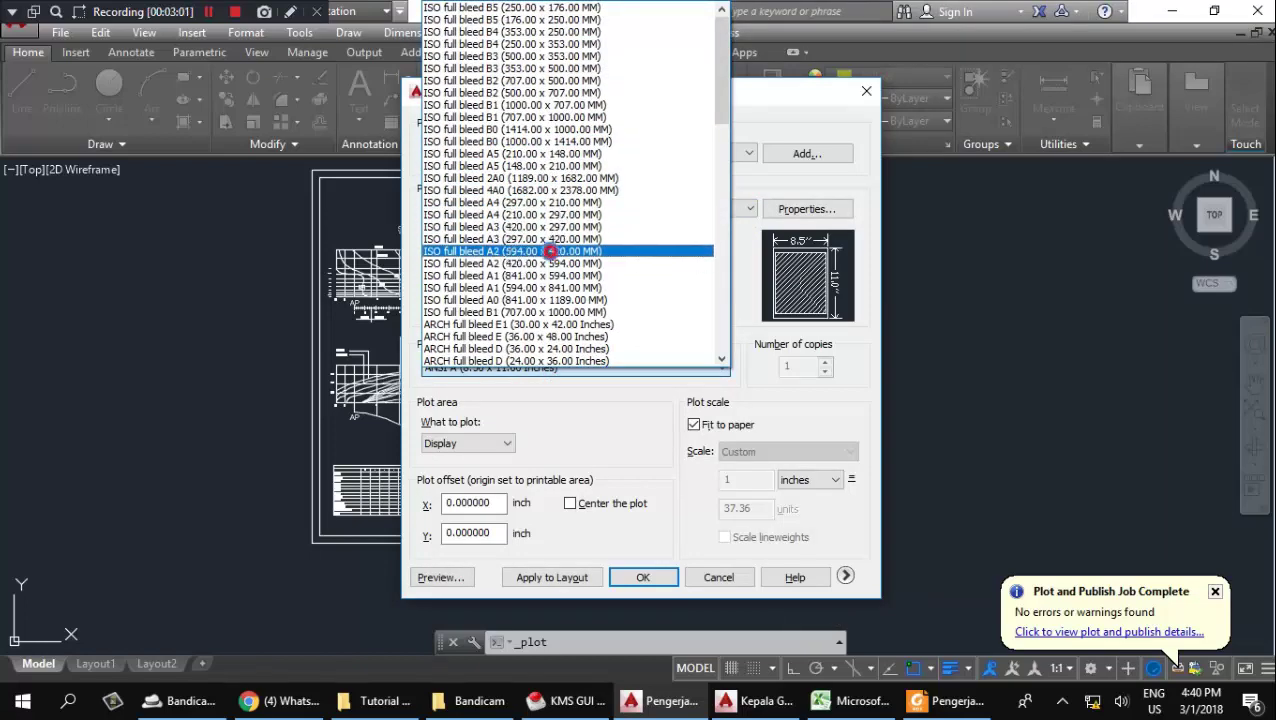
left_click(549, 251)
left_click(607, 506)
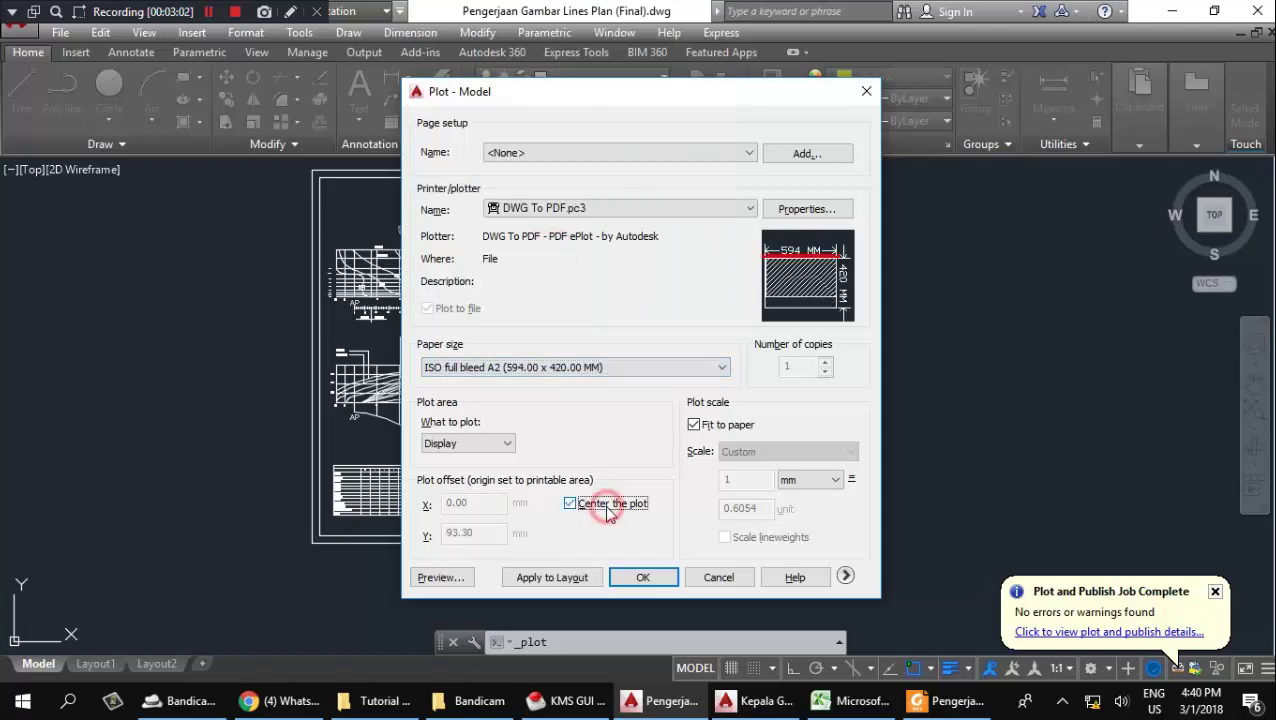
left_click(500, 453)
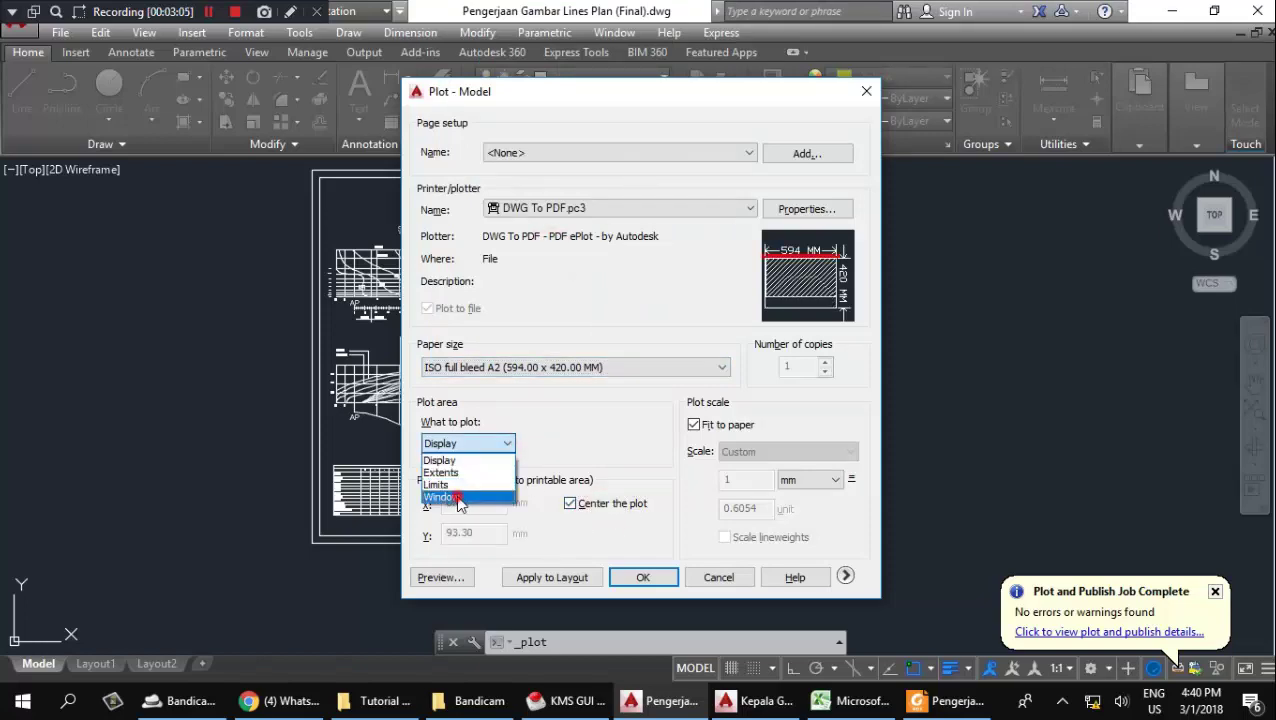
left_click(458, 497)
Window the sheet from top-left to bottom-right, preview it, and confirm the plot.
left_click(311, 170)
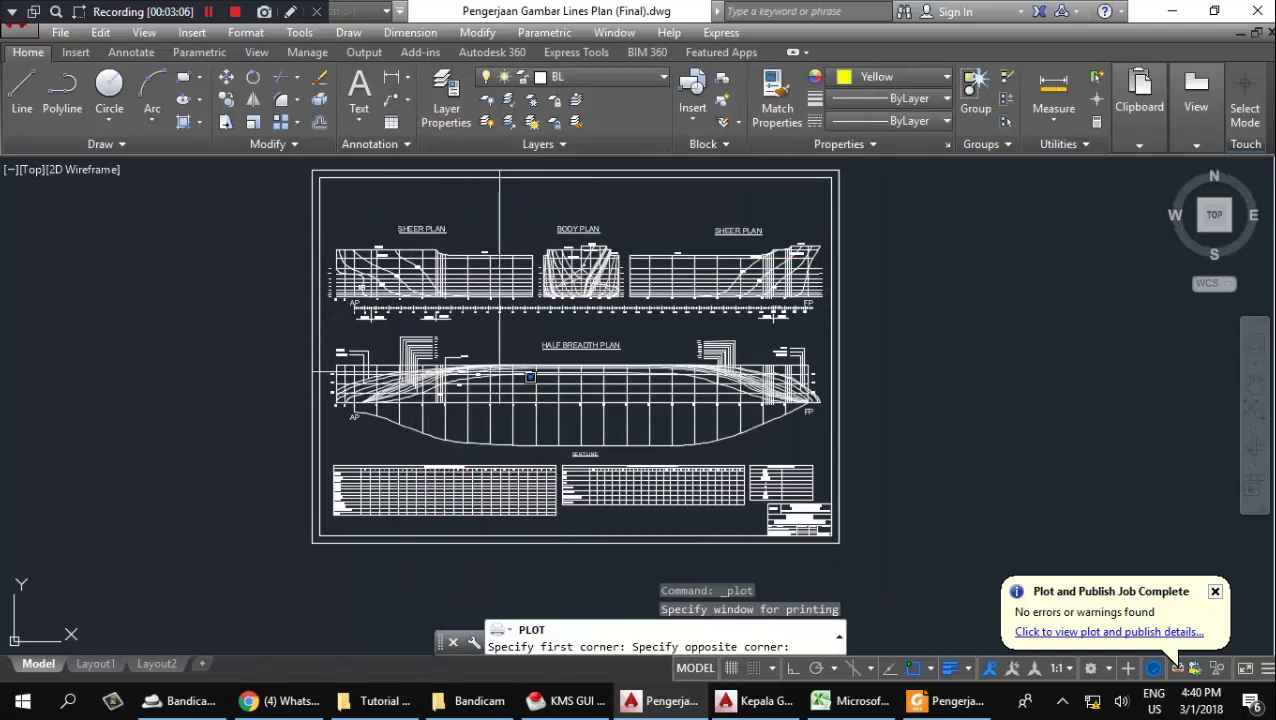
left_click(838, 546)
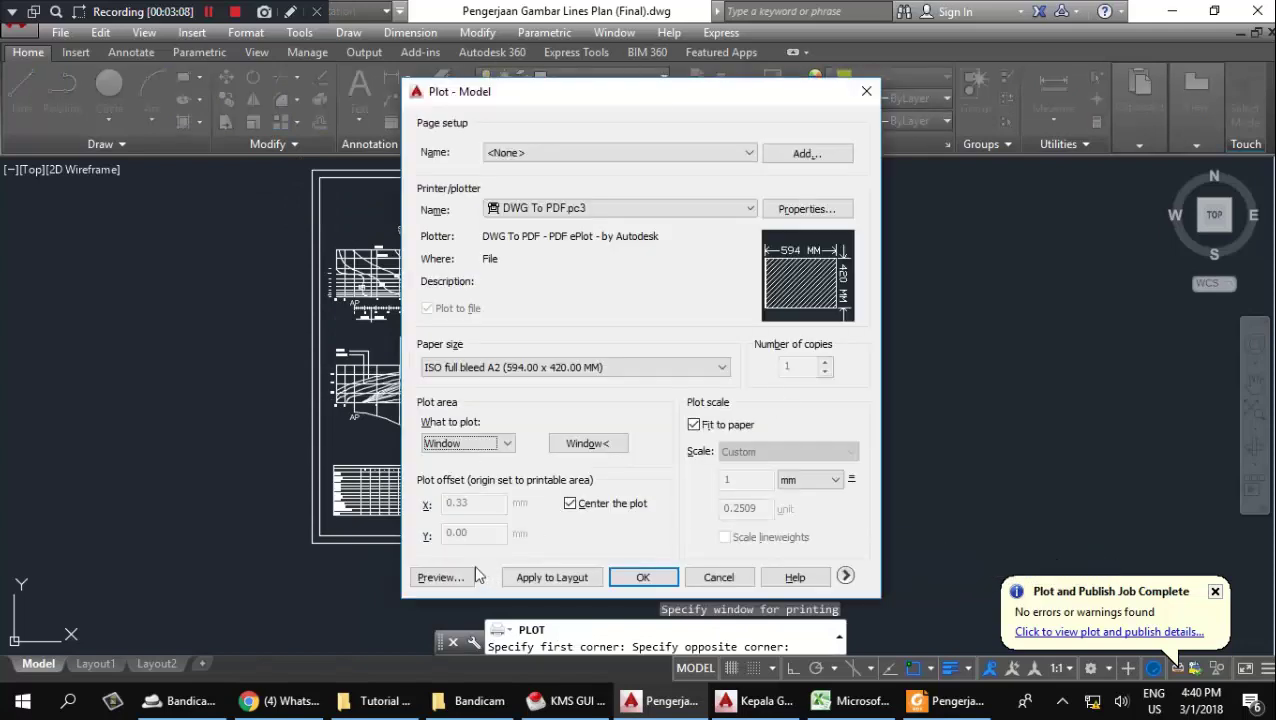
left_click(476, 574)
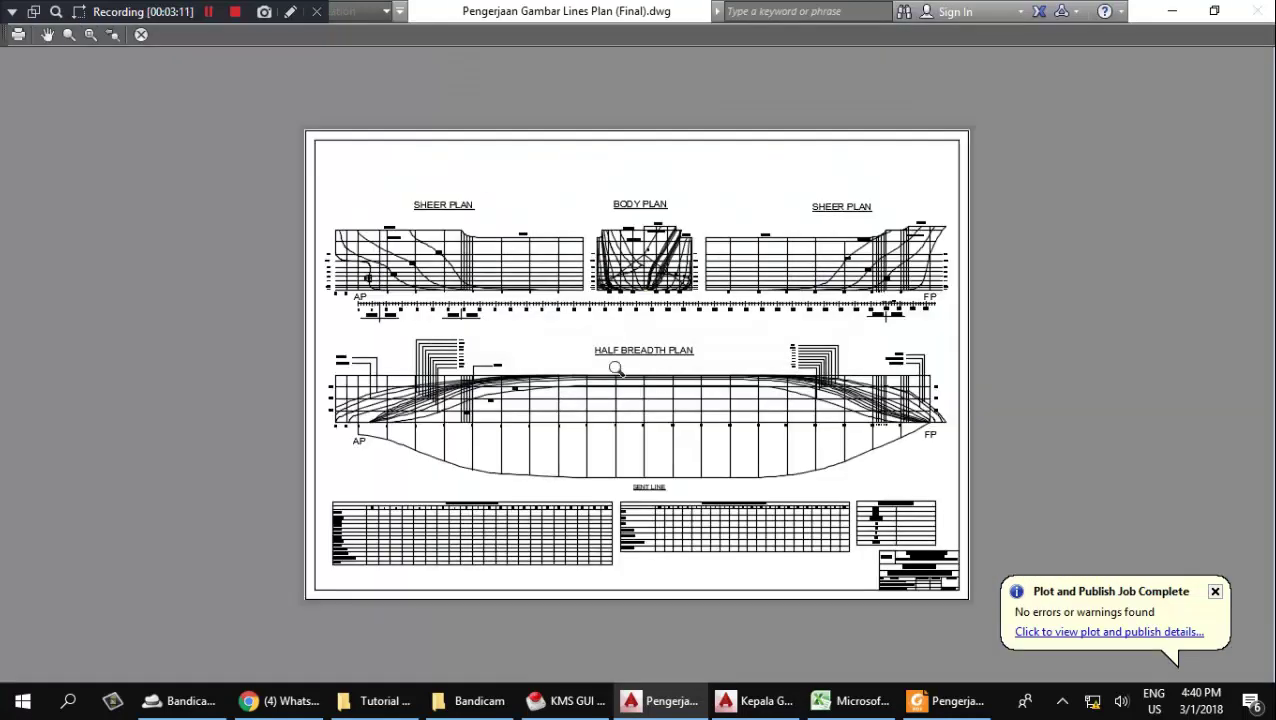
key("Escape")
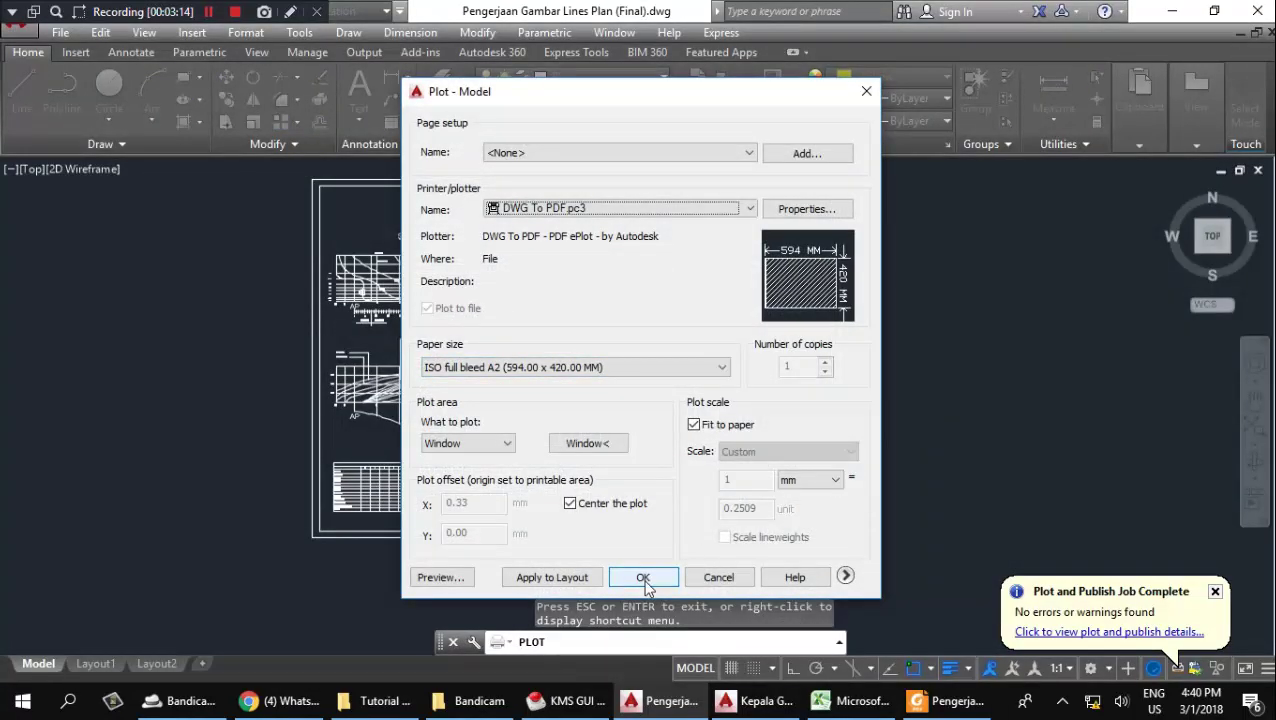
left_click(643, 580)
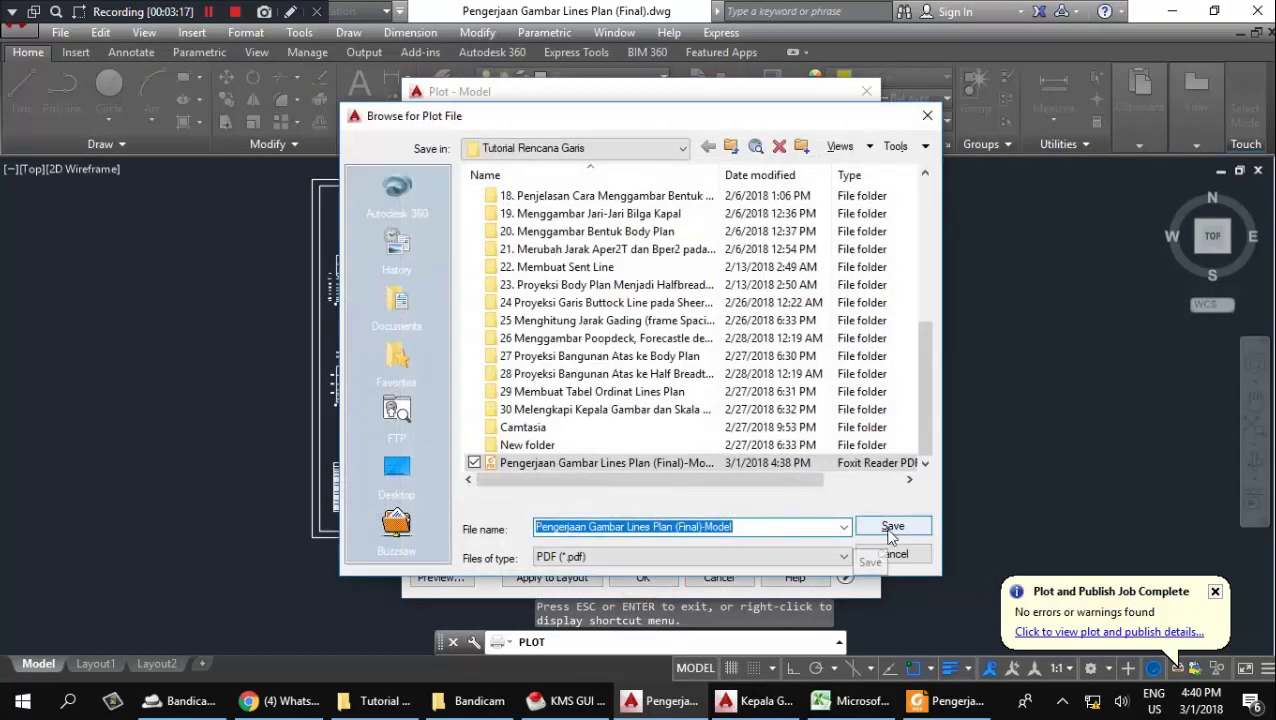
Save the PDF as Pengerjaan Gambar Lines Plan (Final).pdf.
left_click(762, 527)
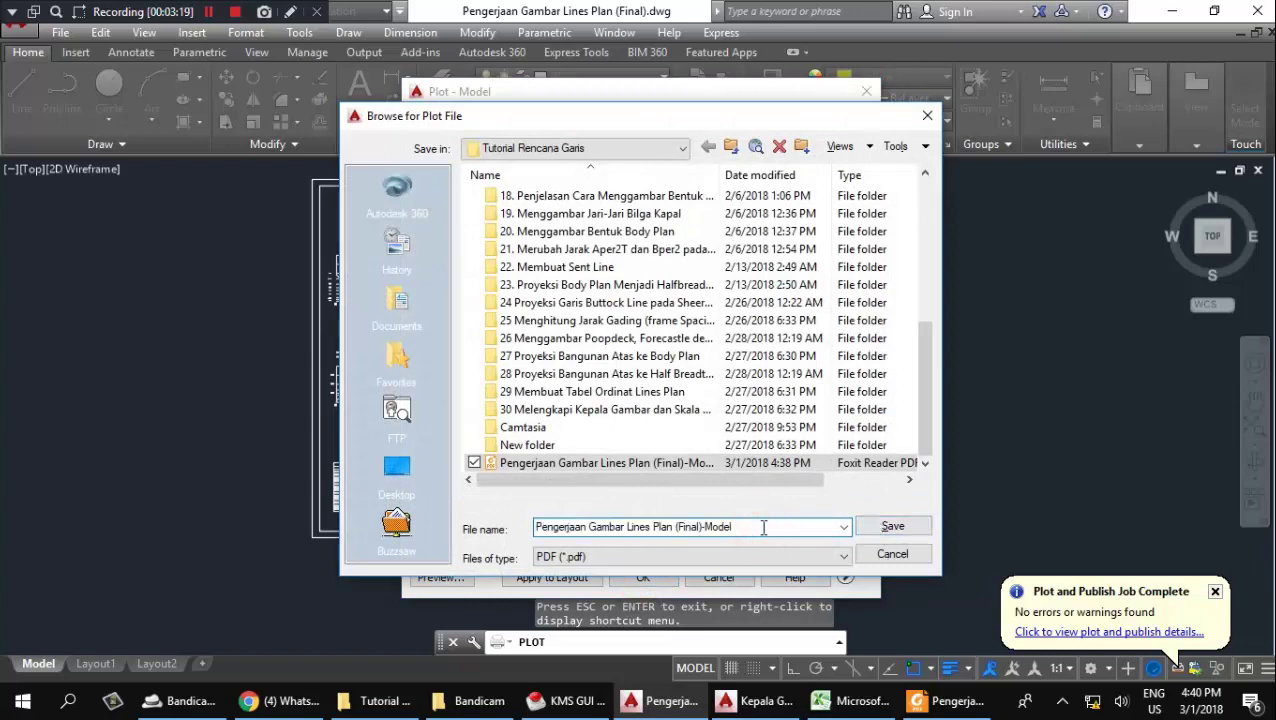
key("BackSpace")
key("BackSpace")
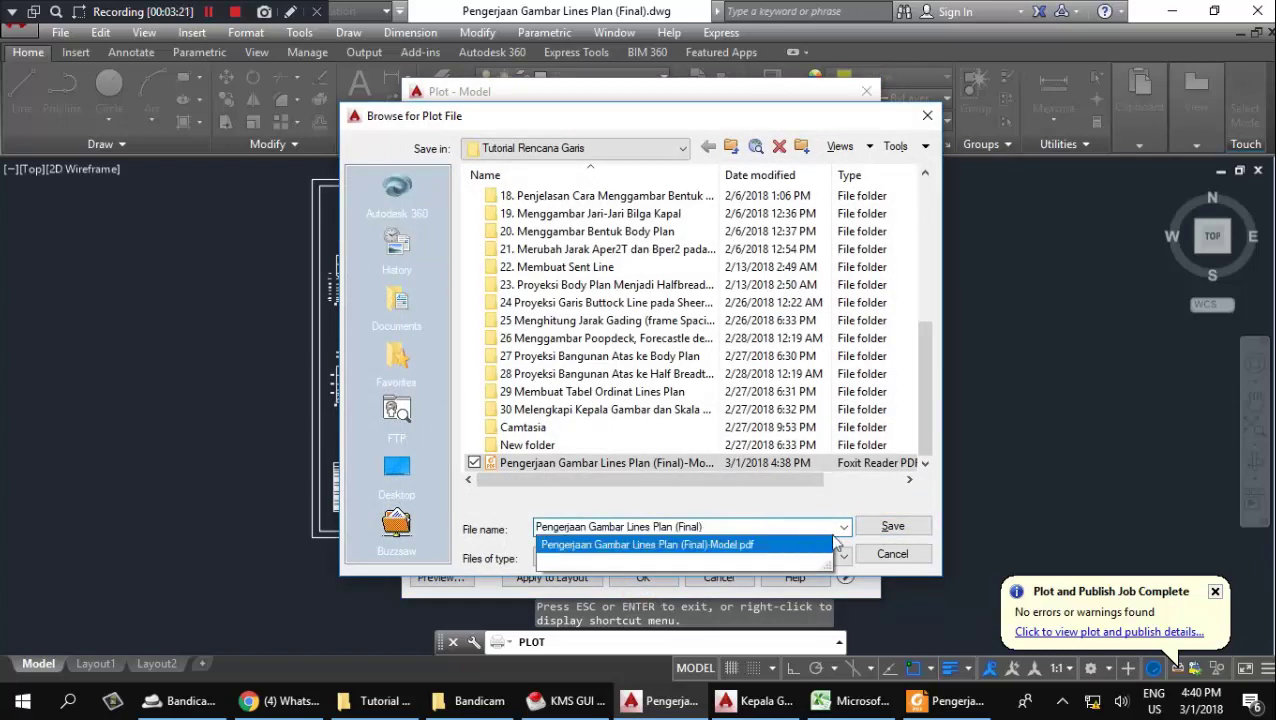
left_click(891, 480)
left_click(891, 526)
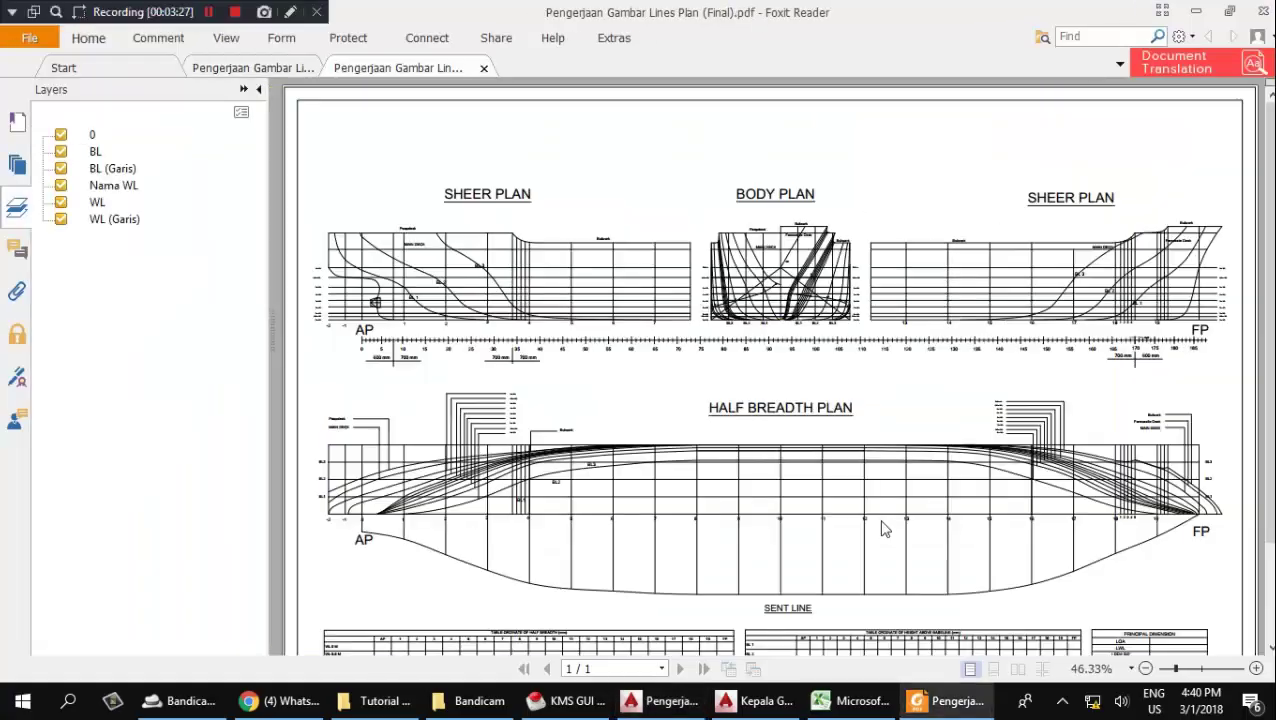
Scroll over the plotted PDF's tables and title block, then return to AutoCAD.
scroll(860, 425, "down", 3)
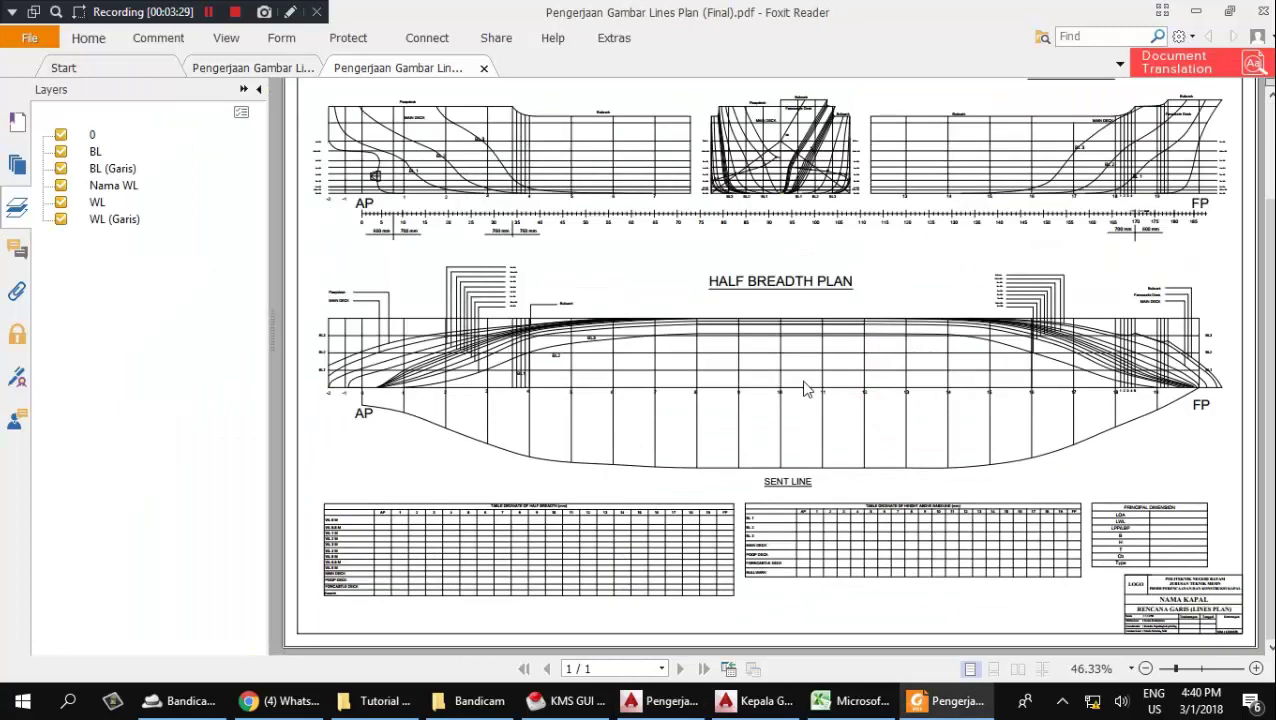
scroll(806, 388, "down", 1, "ctrl")
scroll(1155, 628, "up", 1, "ctrl")
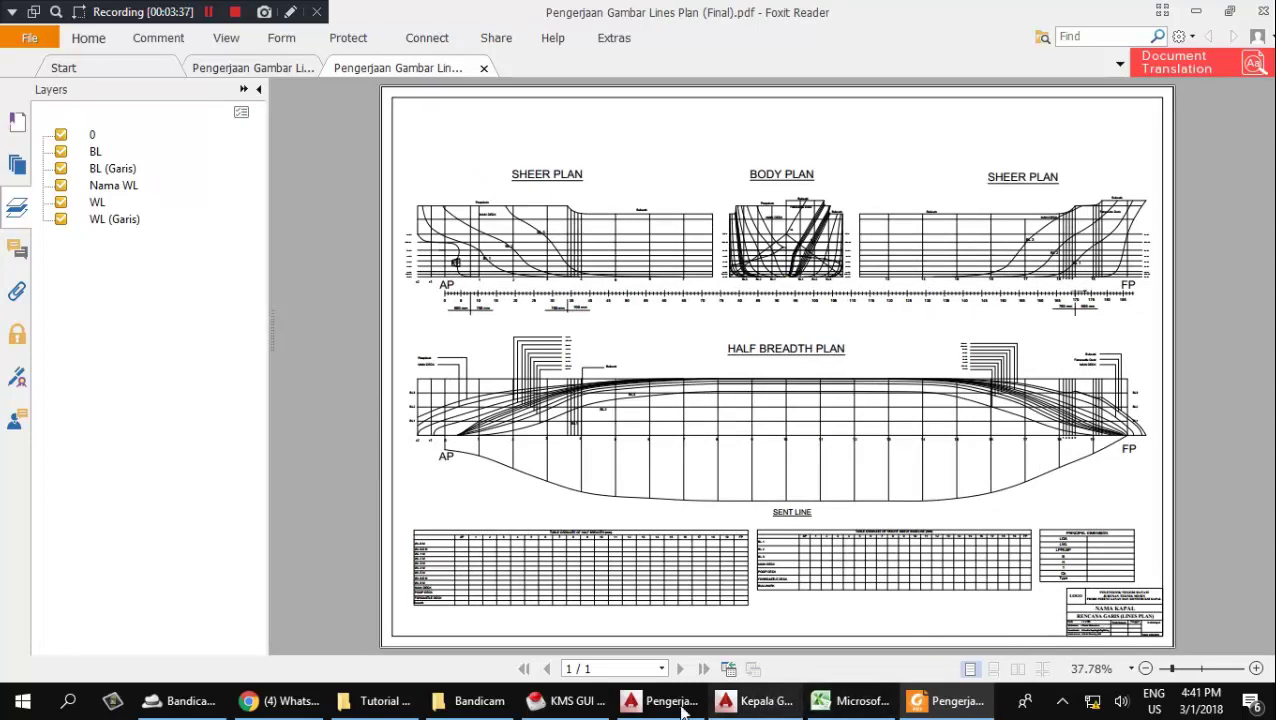
left_click(660, 700)
Zoom and pan until the RENCANA GARIS title block at Skala 1 : 250 fills the view.
scroll(786, 518, "up", 2)
scroll(786, 518, "up", 2)
scroll(786, 518, "up", 1)
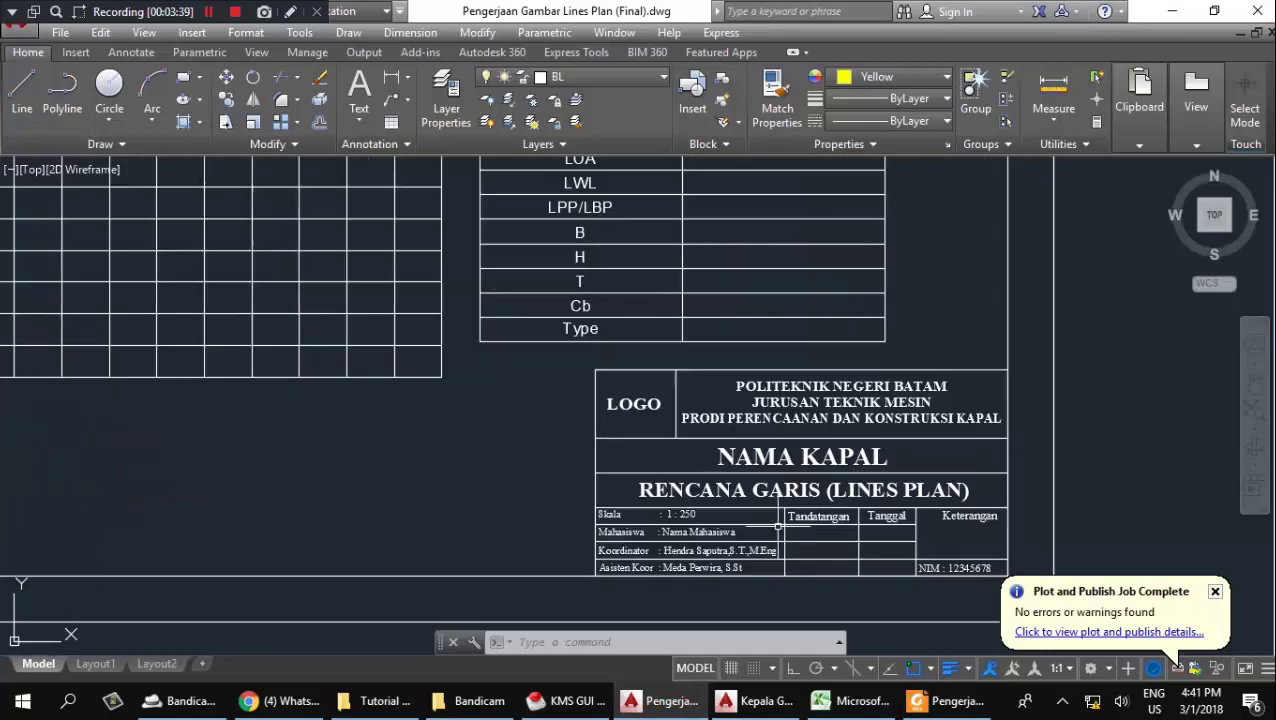
scroll(786, 518, "up", 1)
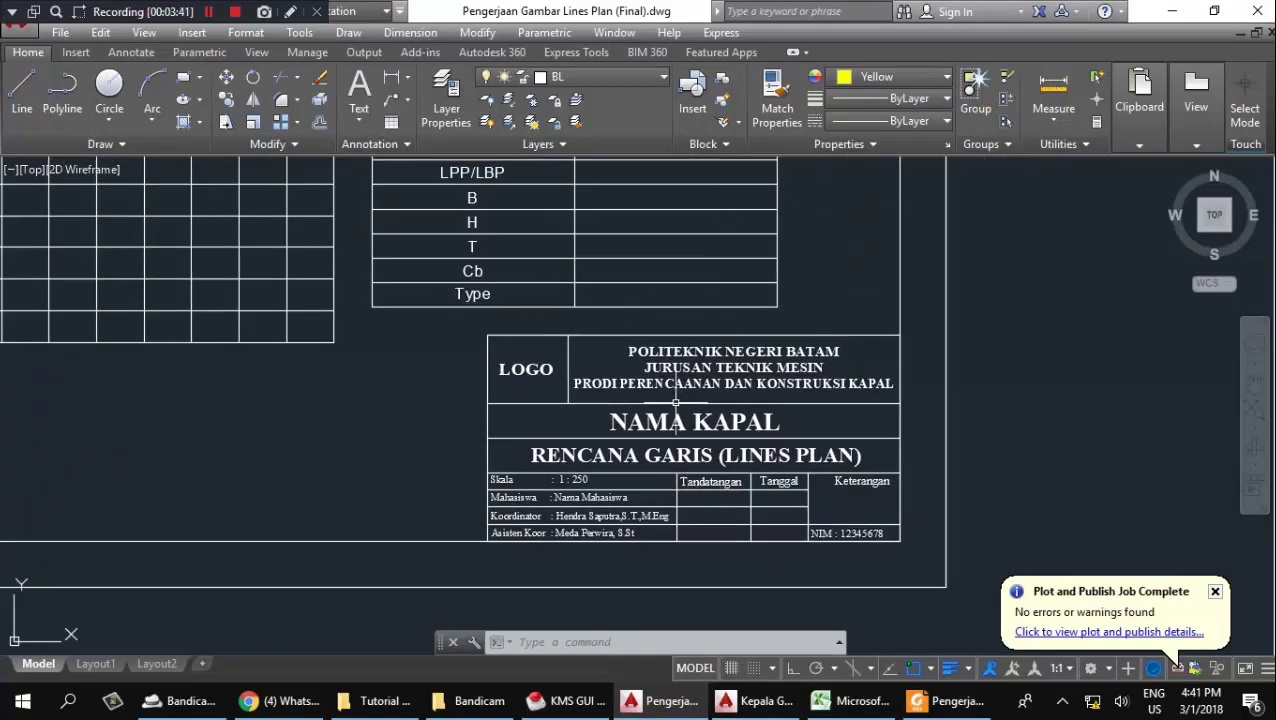
mouse_move(592, 454)
middle_mouse_down()
mouse_move(555, 440)
mouse_move(563, 569)
middle_mouse_up()
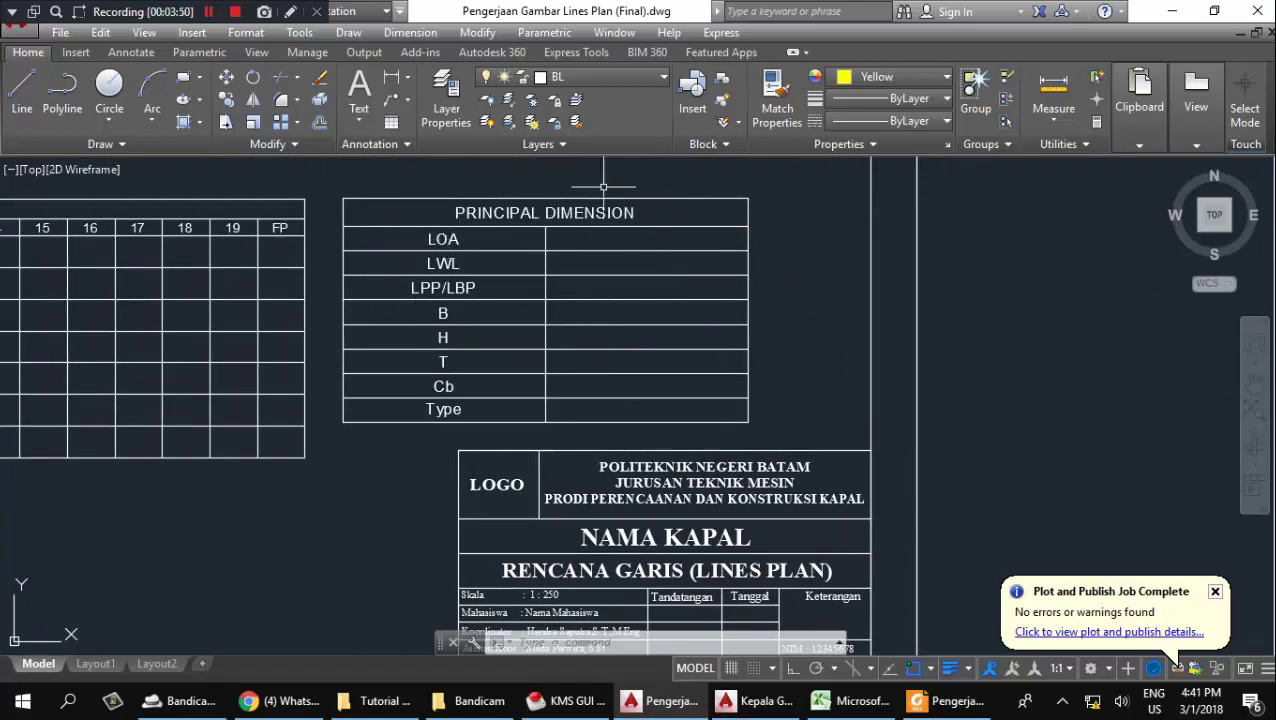
middle_click_drag(598, 438, 583, 302)
scroll(646, 405, "up", 3)
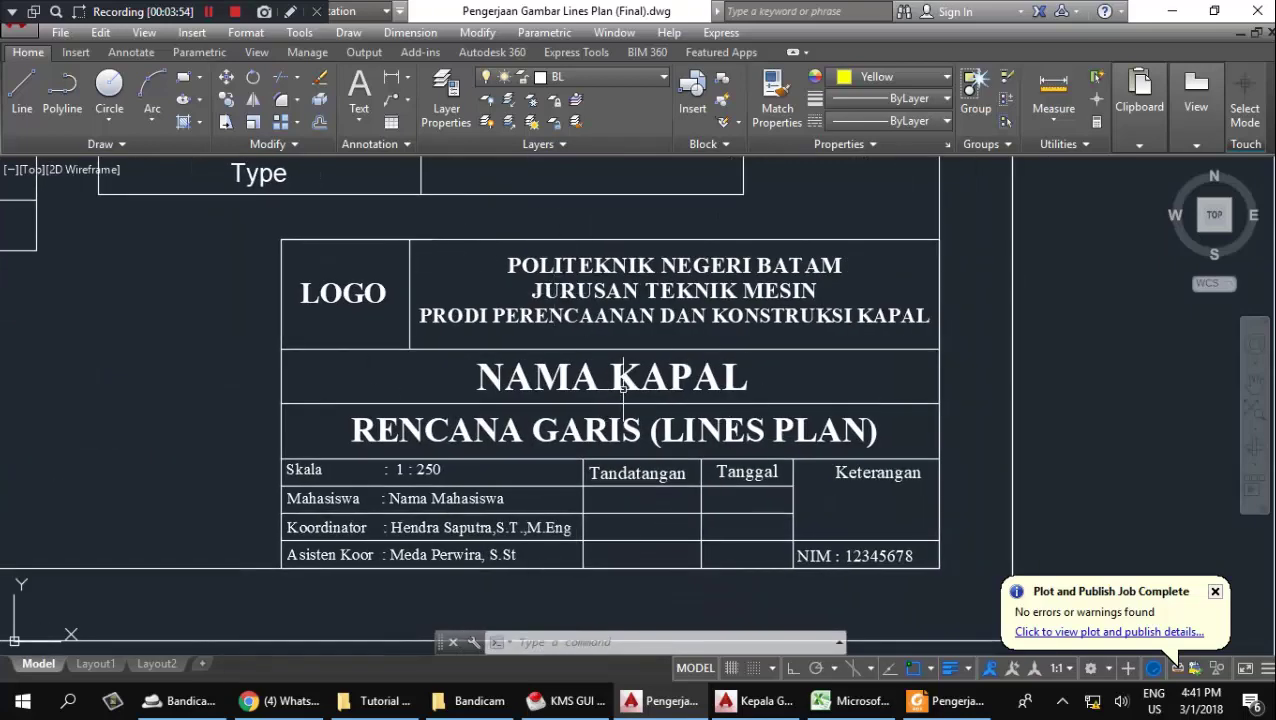
middle_click_drag(571, 416, 546, 392)
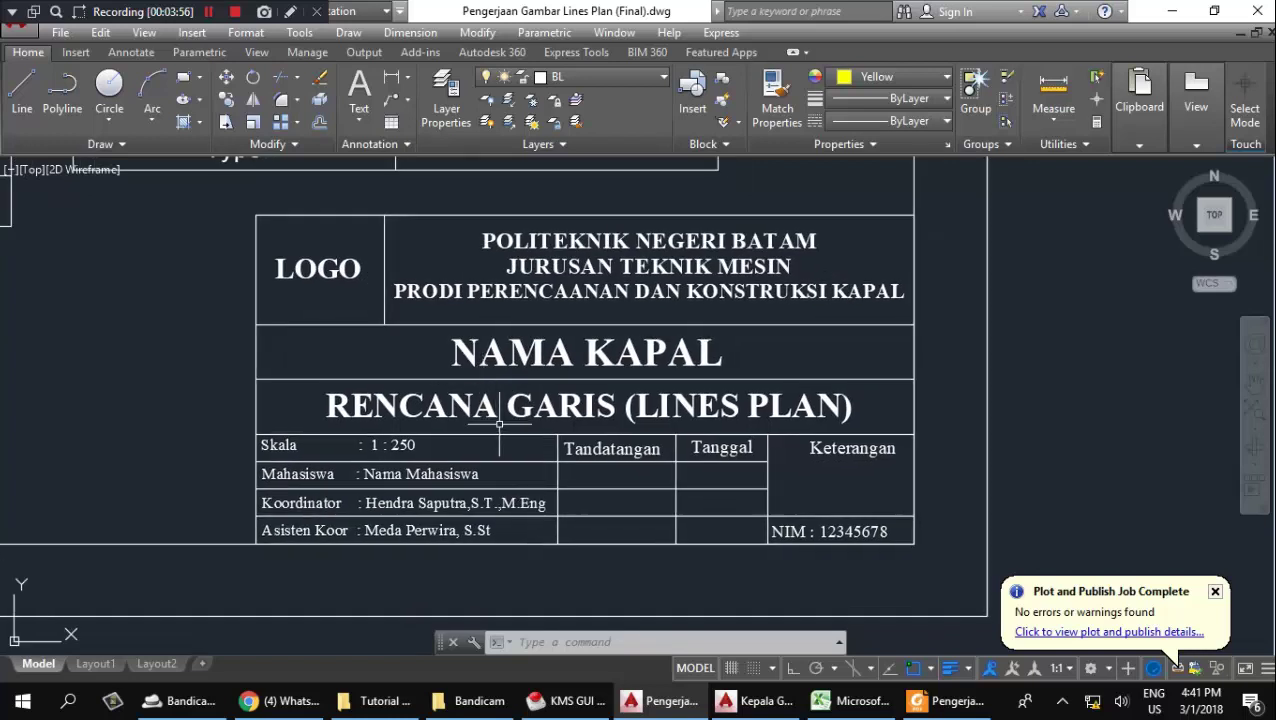
Select the student name and NIM texts in the title block to inspect them, then clear the selection.
left_click(300, 474)
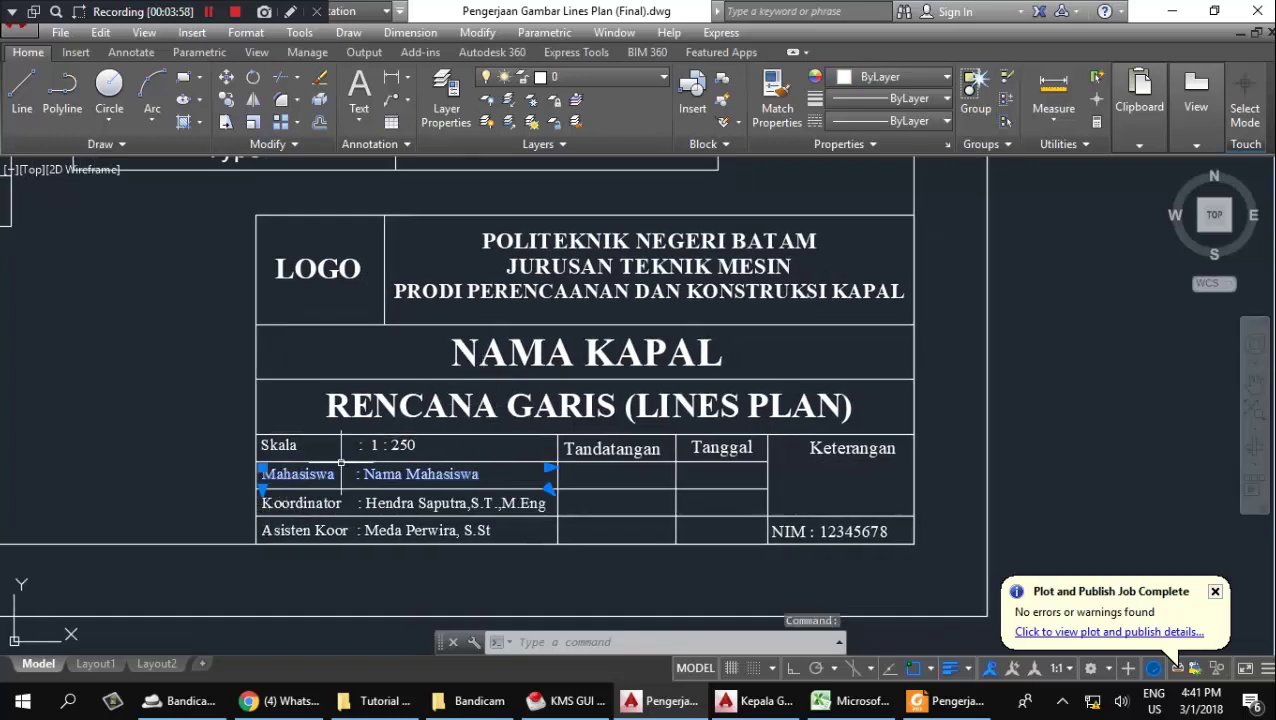
left_click(826, 532)
key("Escape")
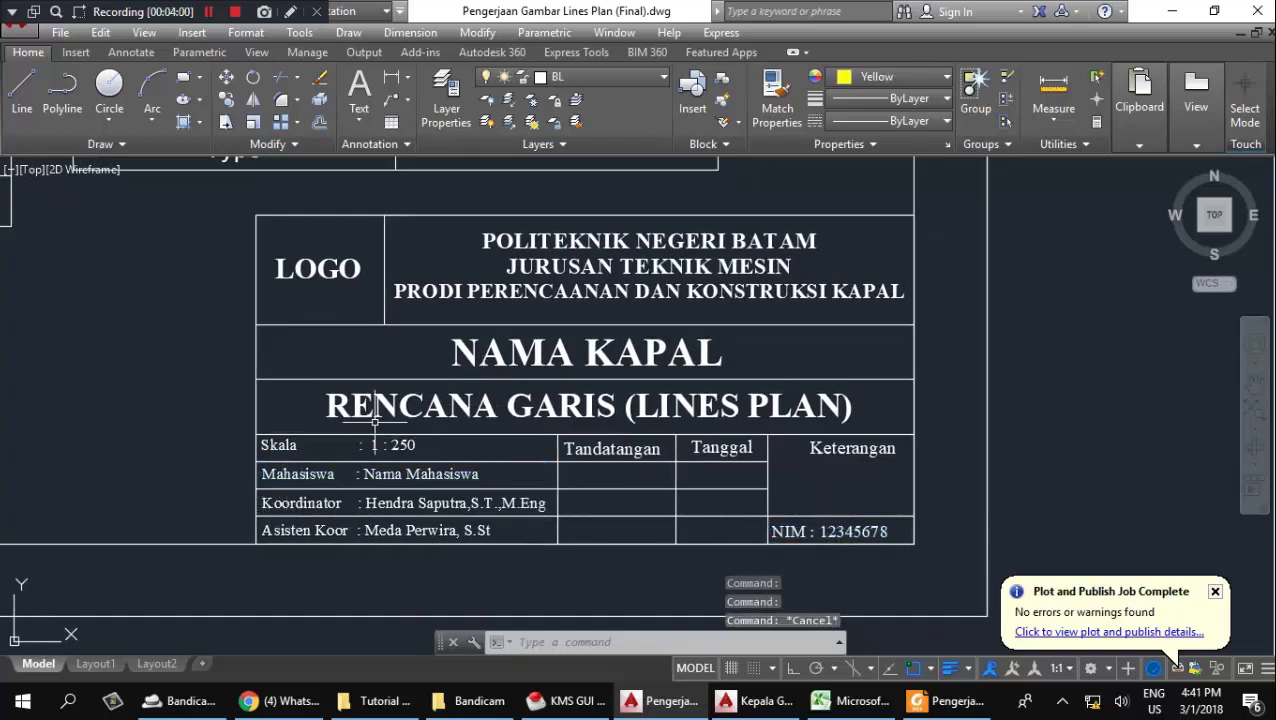
scroll(407, 443, "down", 2)
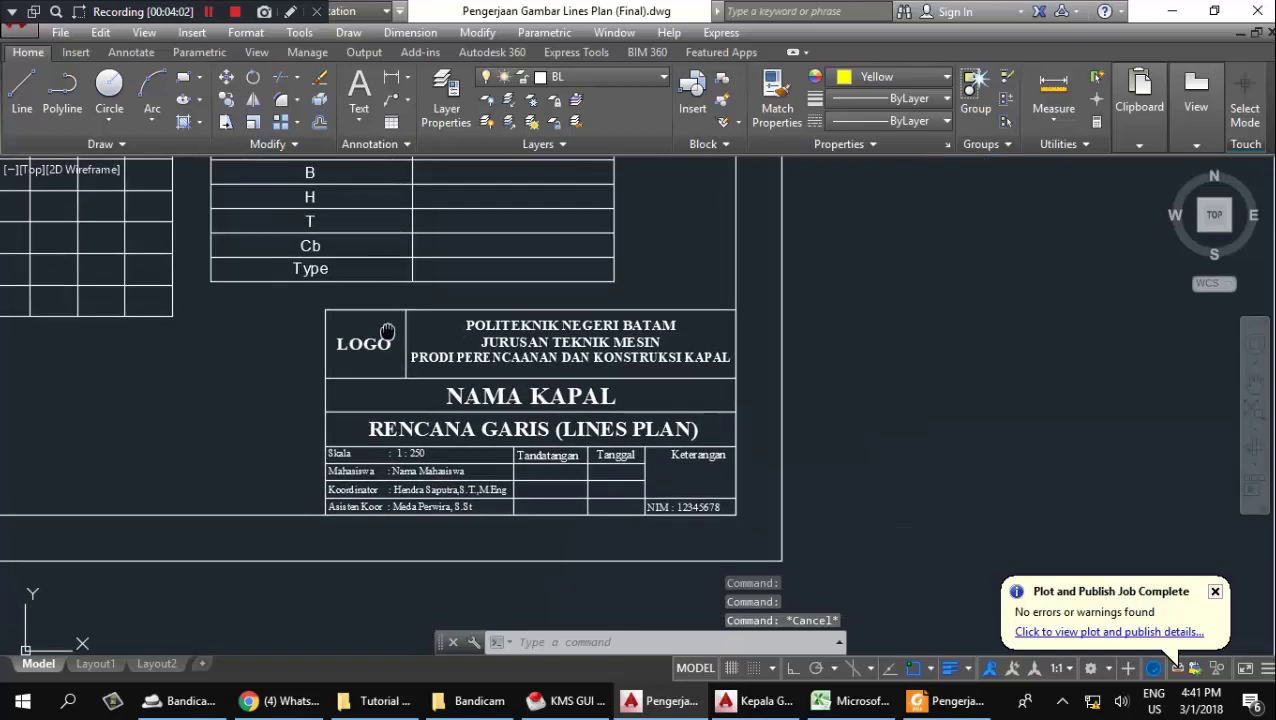
scroll(388, 340, "up", 2)
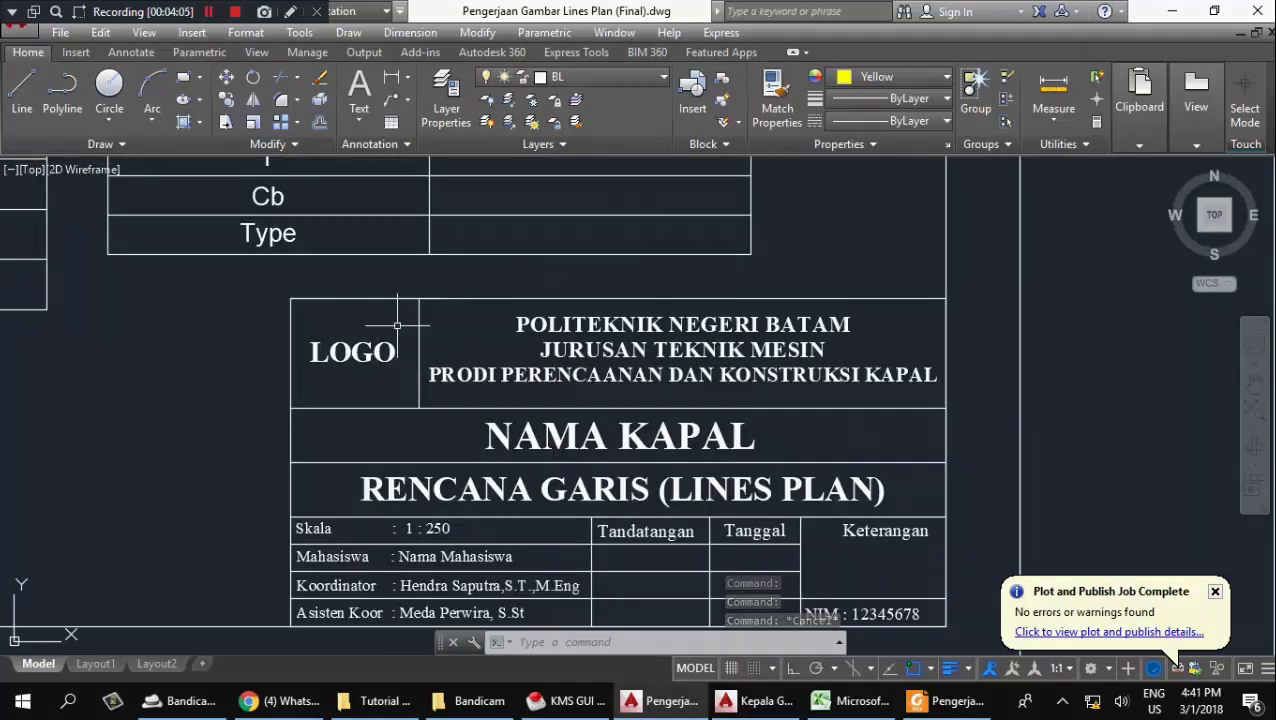